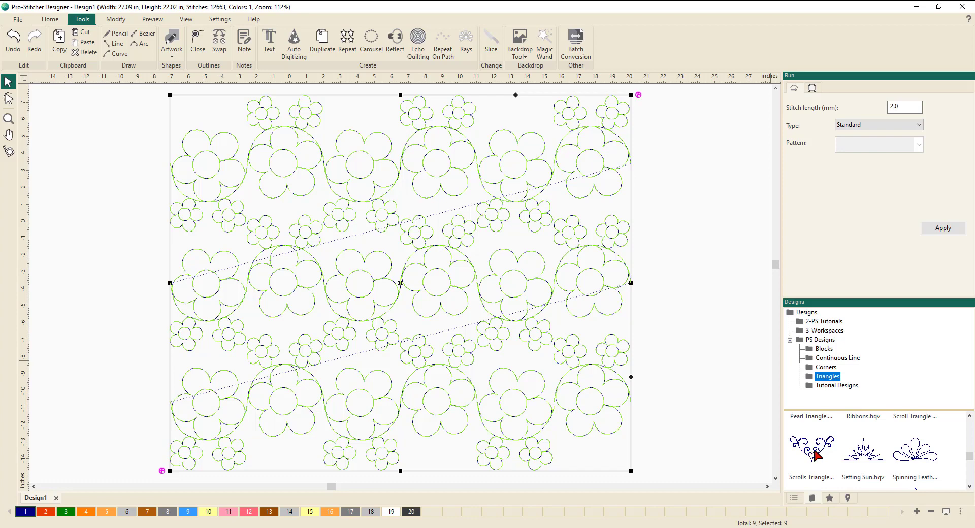
- Open the Scrolls Triangle design and set its width to 5 inches with the aspect ratio maintained
{"action": "double_click", "coordinate": [816, 453]}
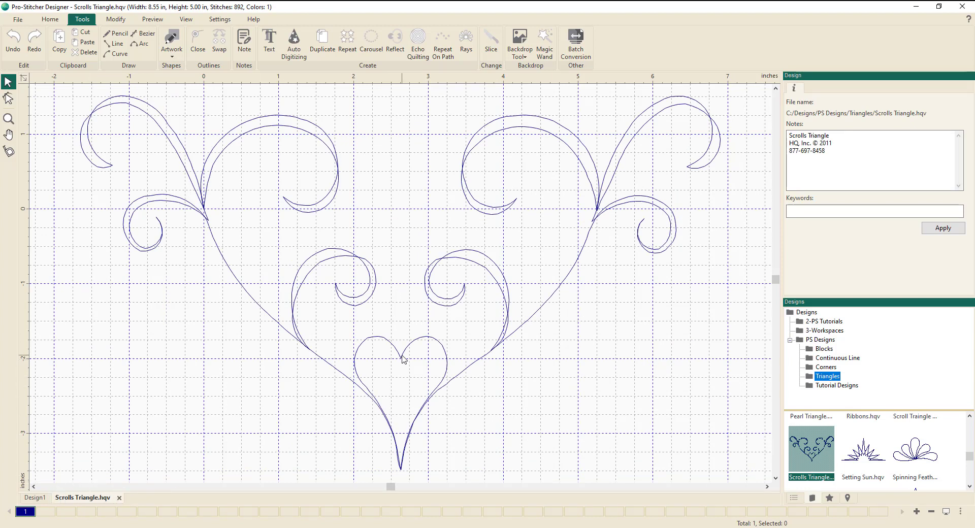
{"action": "left_click", "coordinate": [402, 357]}
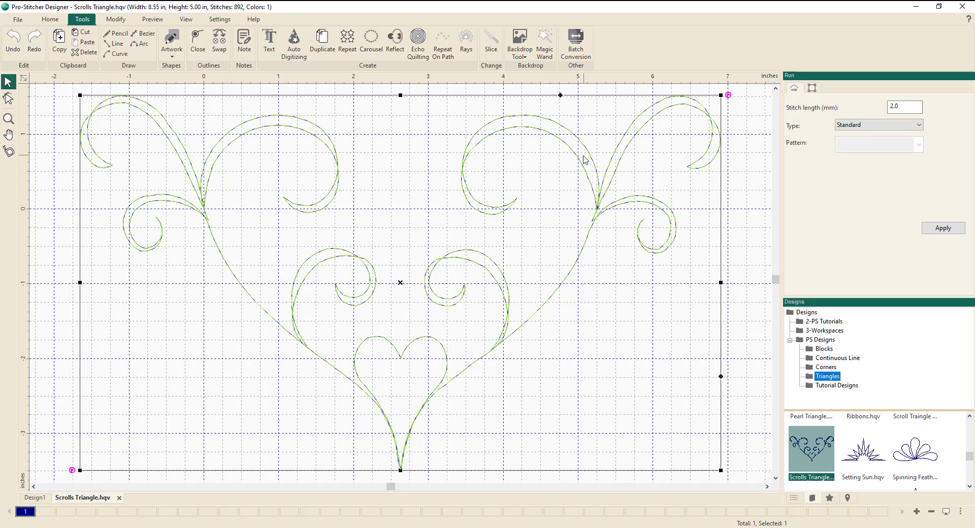
{"action": "left_click", "coordinate": [813, 89]}
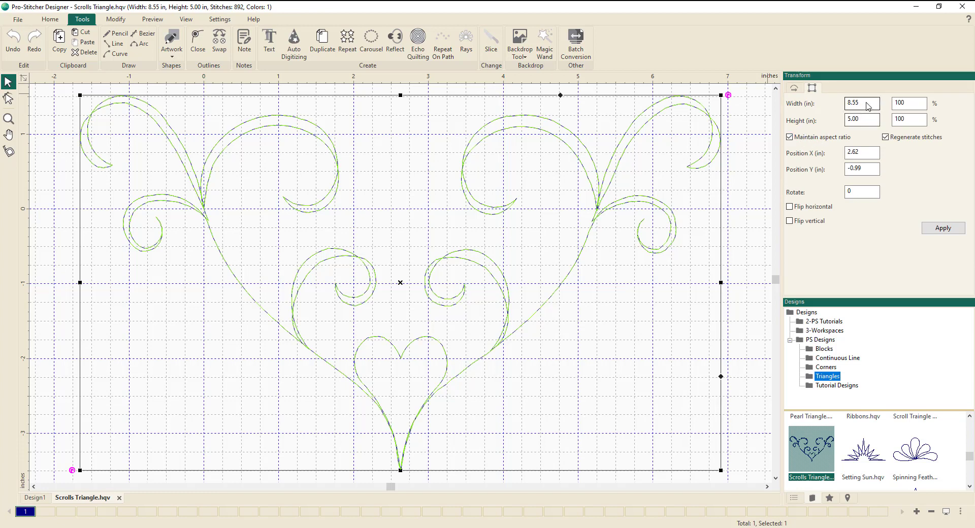
{"action": "left_click_drag", "start_coordinate": [869, 106], "coordinate": [828, 104]}
{"action": "type", "text": "5"}
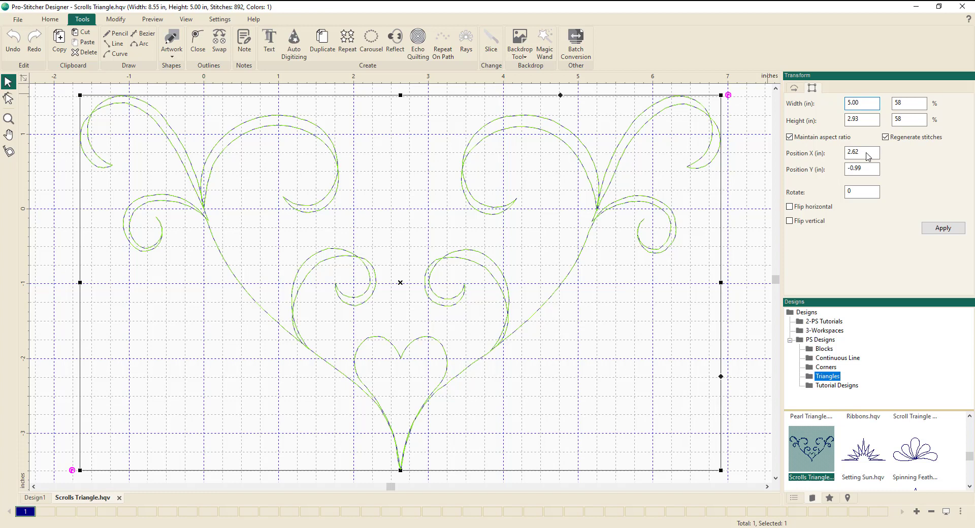
- Enter 0 for the triangle's X and Y positions and apply the transform
{"action": "left_click_drag", "start_coordinate": [866, 157], "coordinate": [824, 156]}
{"action": "type", "text": "0"}
{"action": "key", "text": "Tab"}
{"action": "type", "text": "0"}
{"action": "key", "text": "Tab"}
{"action": "left_click", "coordinate": [951, 235]}
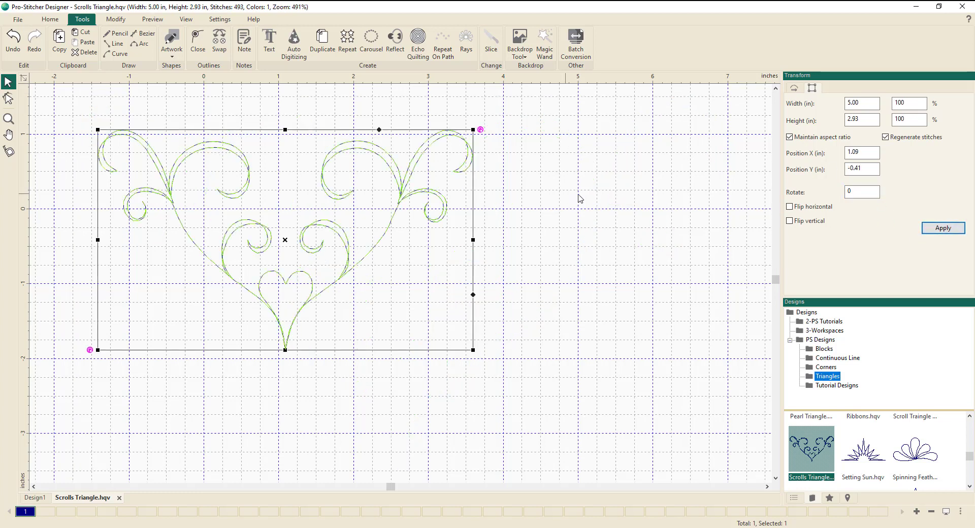
{"action": "left_click", "coordinate": [372, 50]}
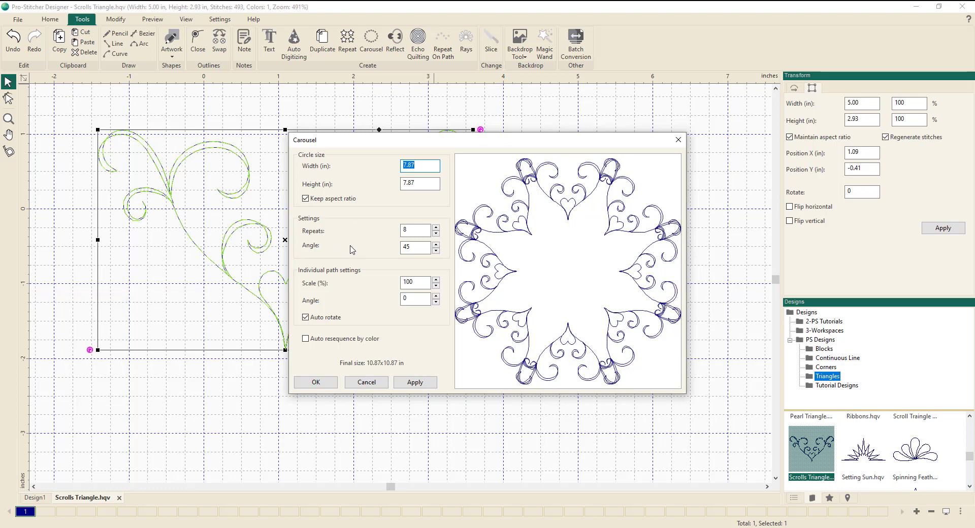
{"action": "left_click", "coordinate": [436, 234]}
{"action": "left_click", "coordinate": [435, 234]}
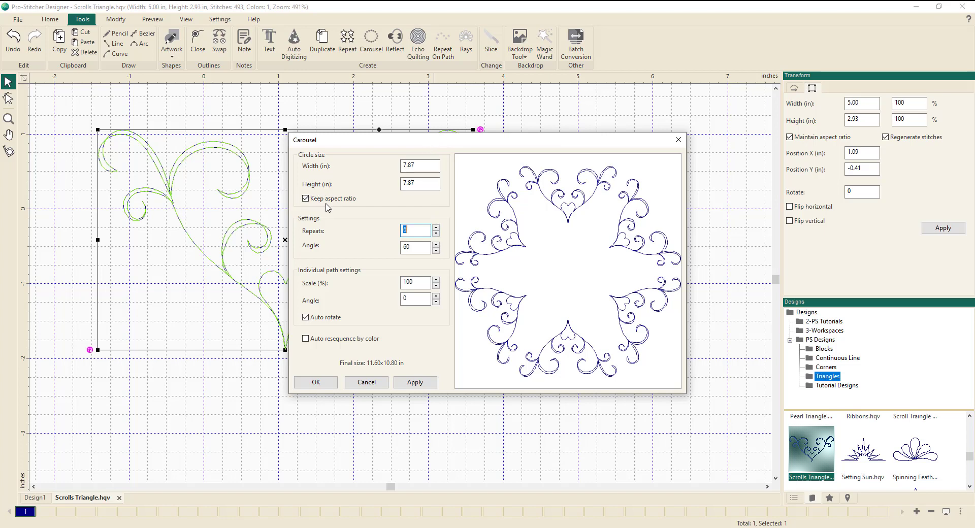
{"action": "left_click", "coordinate": [426, 168]}
{"action": "left_click_drag", "start_coordinate": [425, 168], "coordinate": [369, 164]}
{"action": "type", "text": "6"}
{"action": "left_click", "coordinate": [419, 384]}
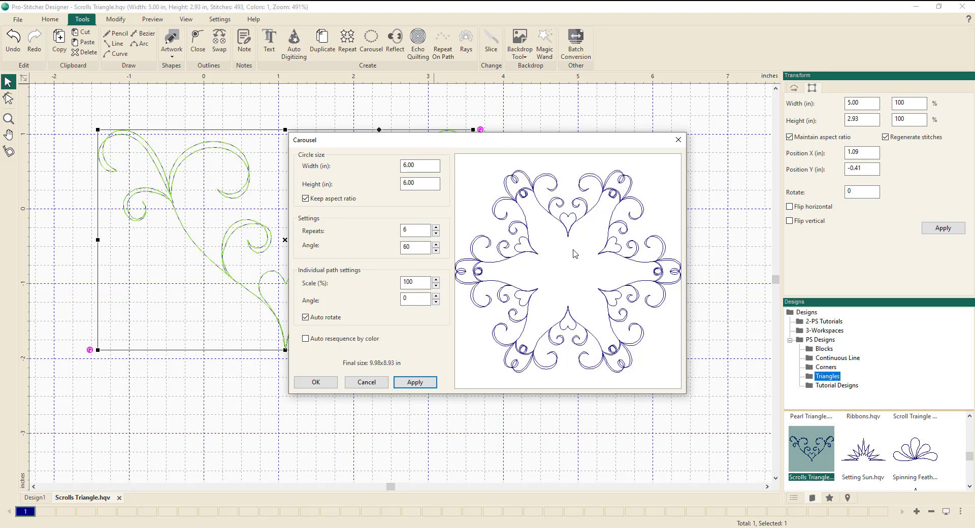
{"action": "left_click", "coordinate": [369, 387]}
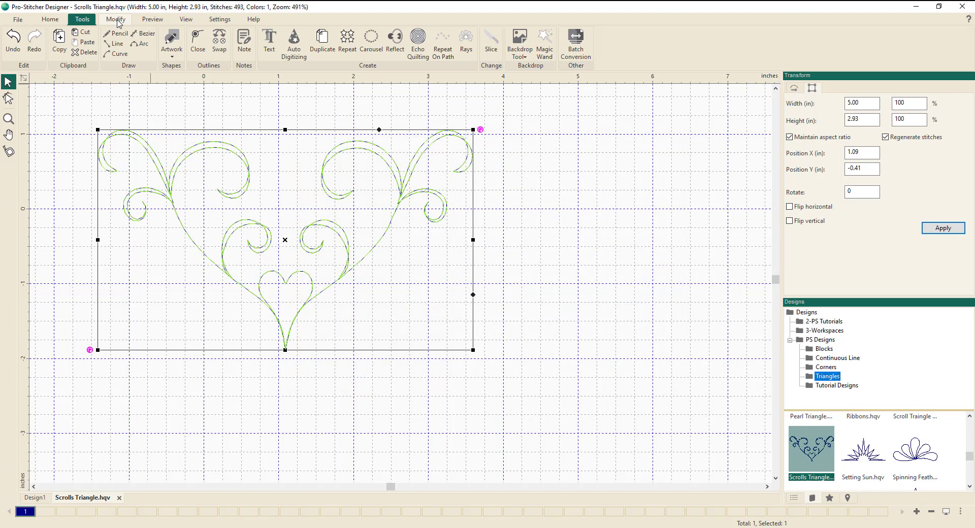
- Flip the scroll triangle vertically so its point faces up
{"action": "left_click", "coordinate": [117, 21]}
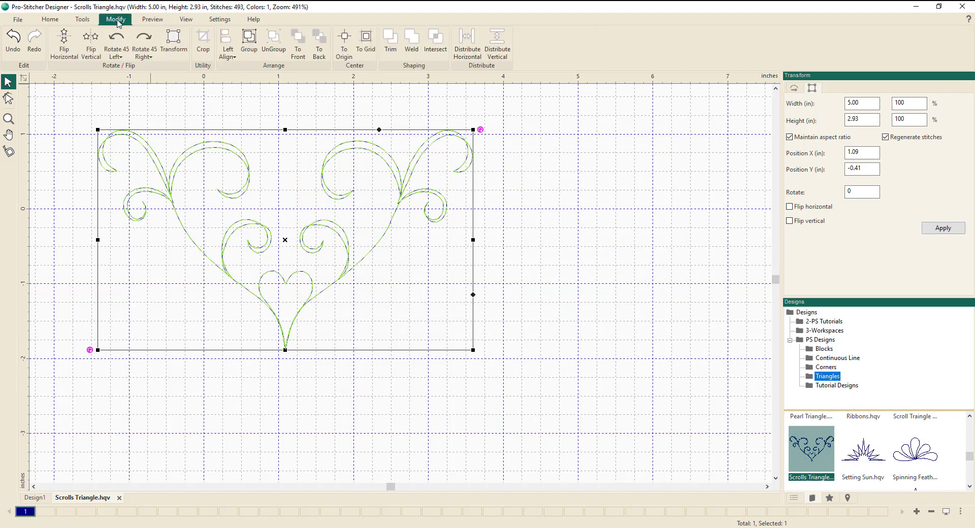
{"action": "left_click", "coordinate": [65, 55]}
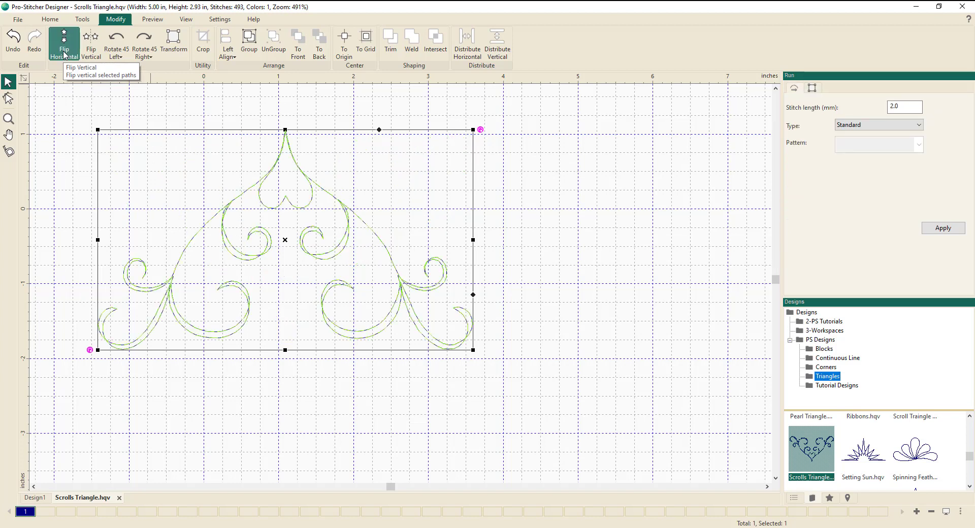
- Create a carousel of the flipped triangle with 6 repeats on a circle 9.70 inches wide and high
{"action": "left_click", "coordinate": [83, 19]}
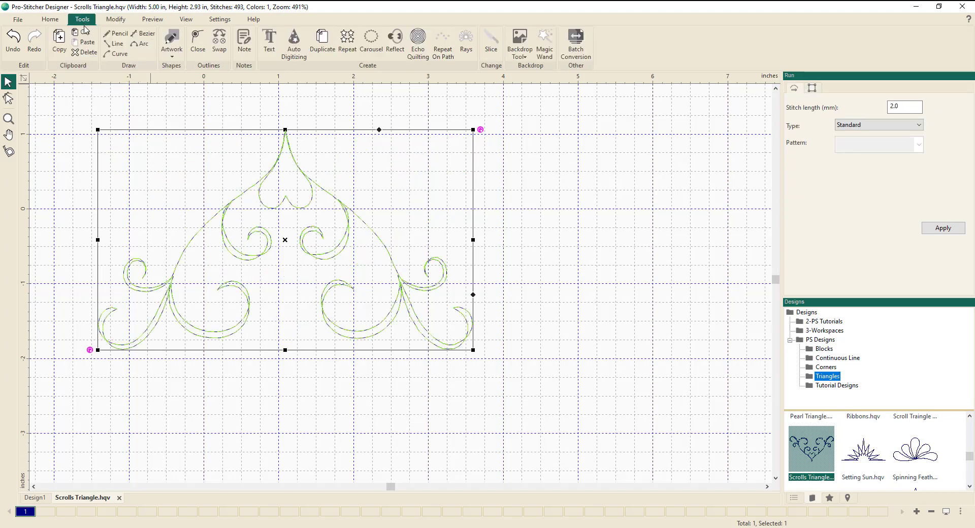
{"action": "left_click", "coordinate": [371, 41]}
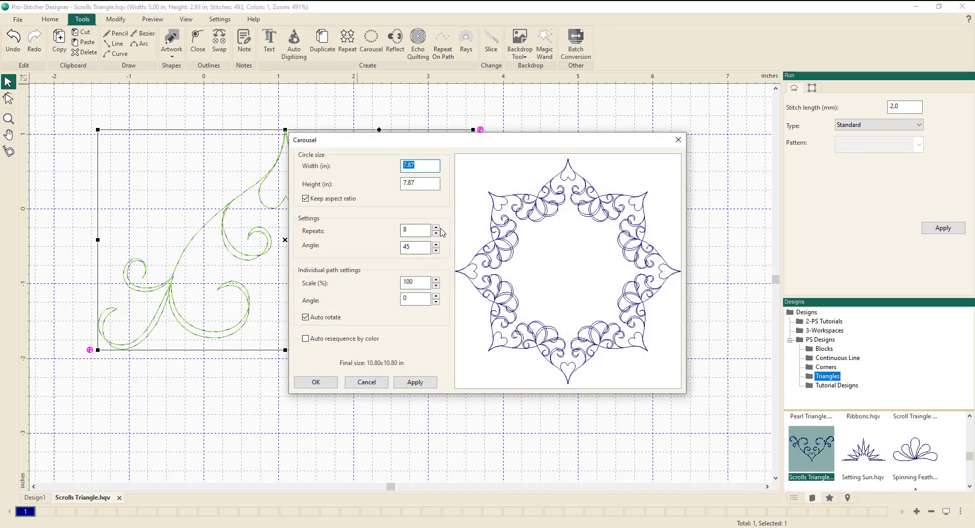
{"action": "left_click", "coordinate": [436, 234]}
{"action": "left_click", "coordinate": [436, 234]}
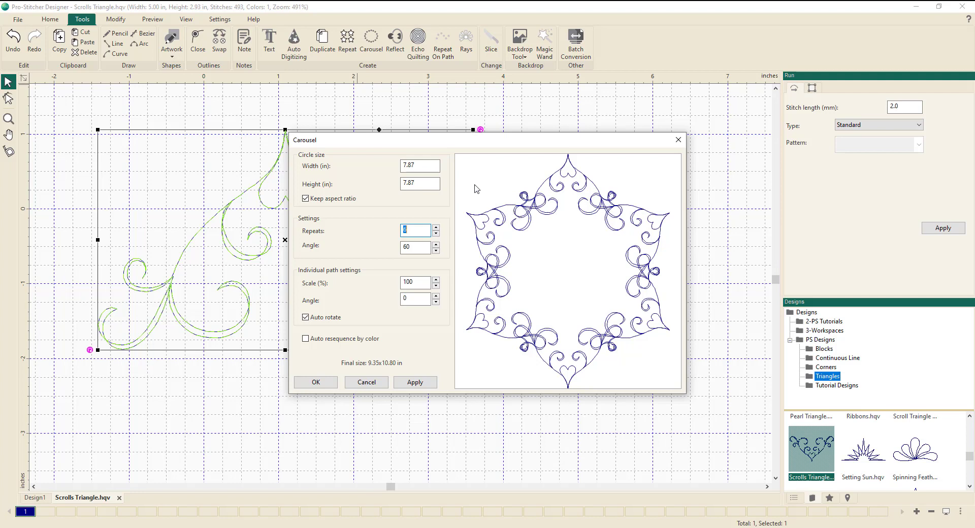
{"action": "left_click", "coordinate": [408, 166]}
{"action": "type", "text": "9.70"}
{"action": "left_click", "coordinate": [415, 382]}
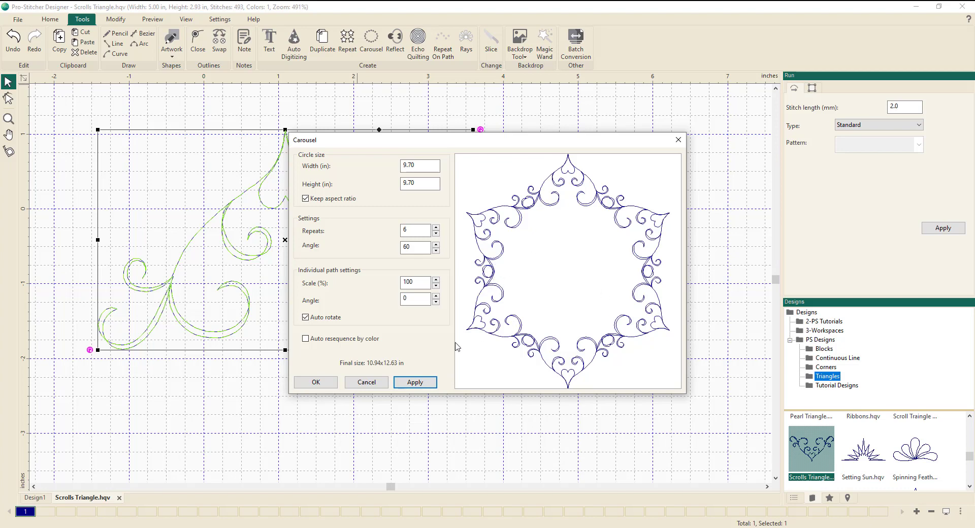
{"action": "left_click", "coordinate": [317, 382]}
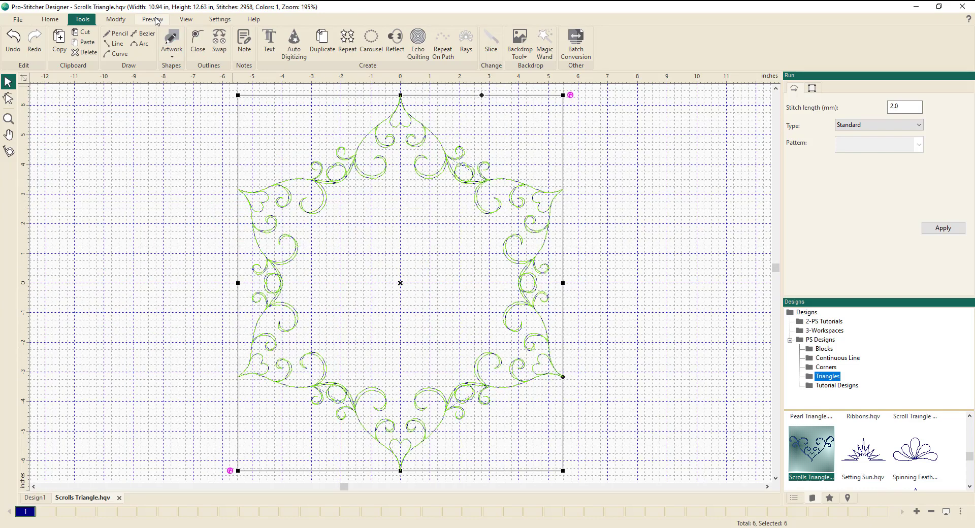
- Play the stitchout simulation of the carousel at a faster speed to examine the sewing order
{"action": "left_click", "coordinate": [154, 19]}
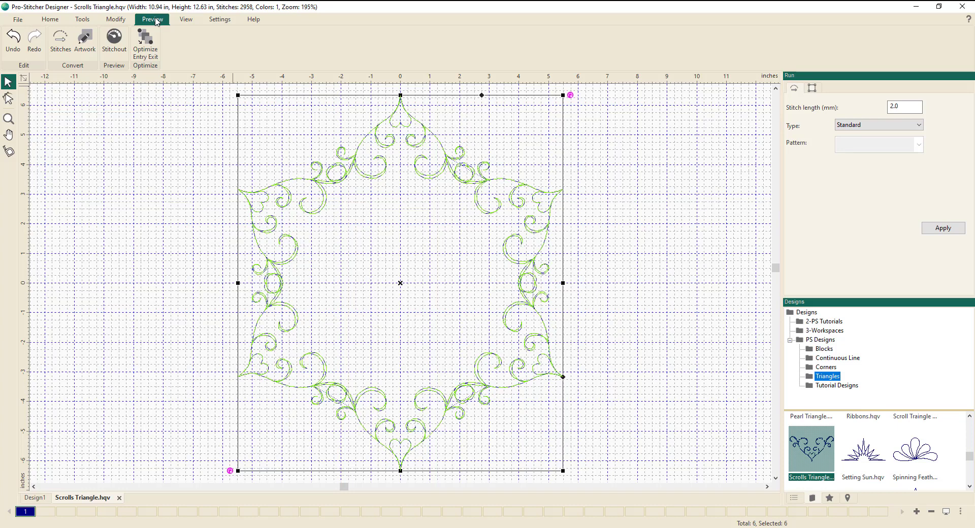
{"action": "left_click", "coordinate": [113, 45]}
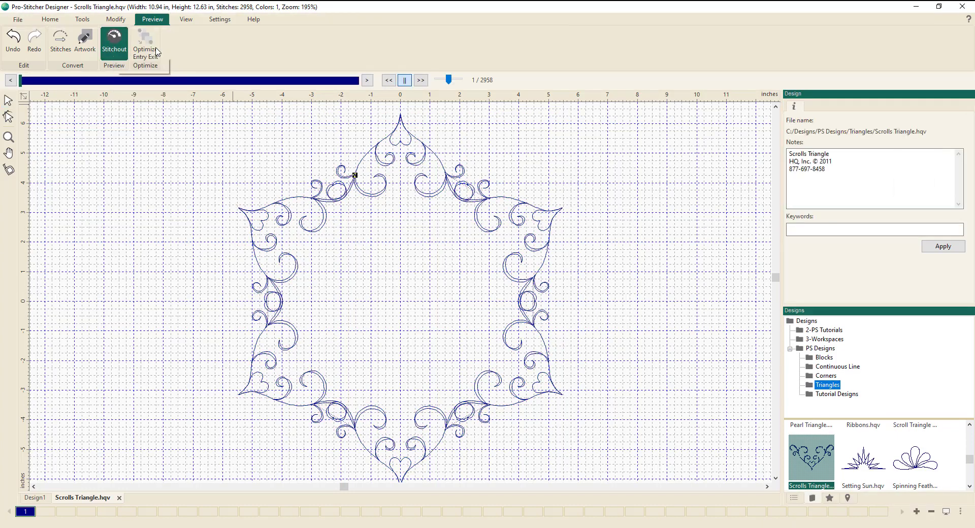
{"action": "left_click", "coordinate": [421, 81]}
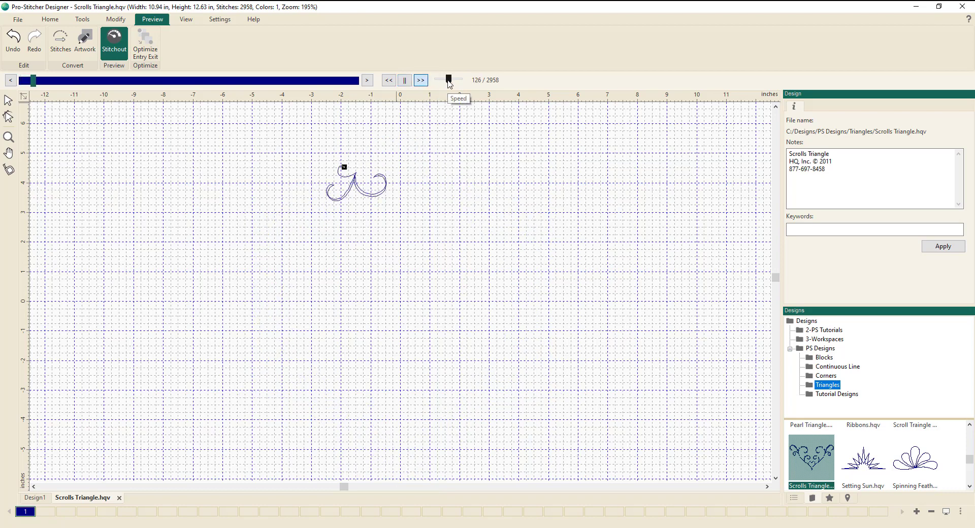
{"action": "left_click_drag", "start_coordinate": [449, 80], "coordinate": [460, 81]}
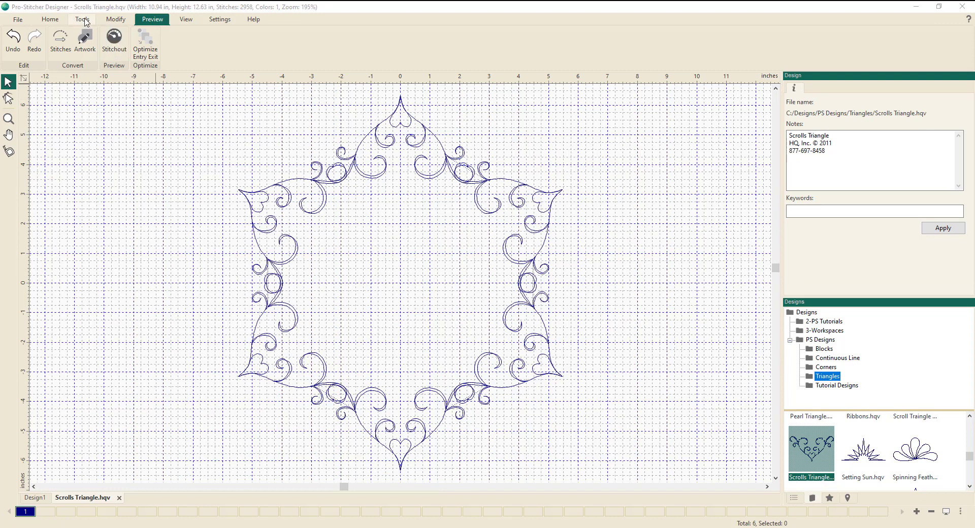
- Undo the carousel
{"action": "left_click", "coordinate": [84, 20]}
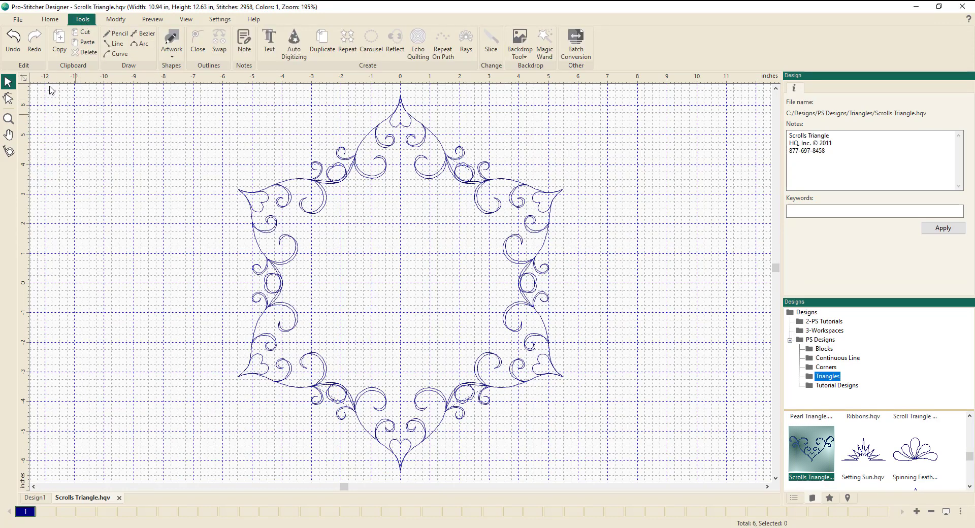
{"action": "left_click", "coordinate": [13, 45]}
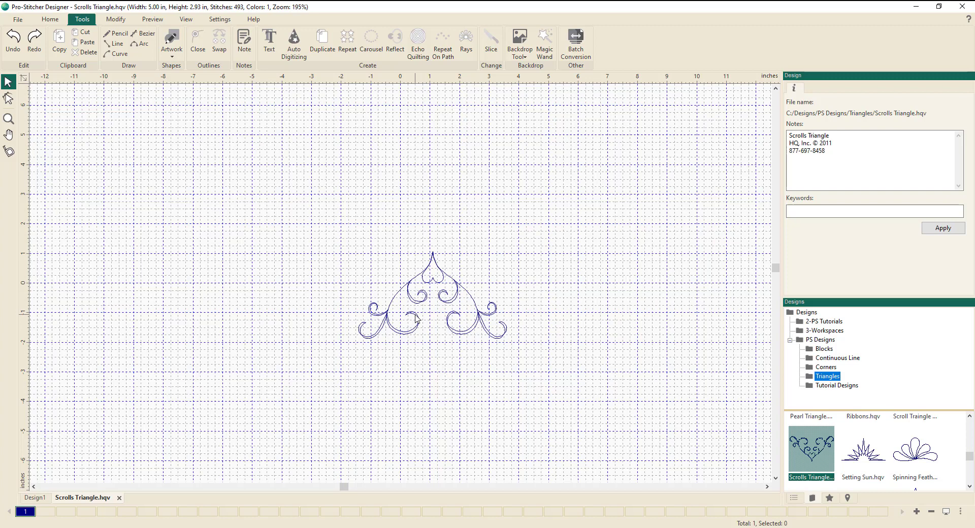
- Move the triangle's start point to the tip of the lower-left scroll and its end point to the tip of the lower-right scroll
{"action": "left_click", "coordinate": [415, 315]}
{"action": "key", "text": "0"}
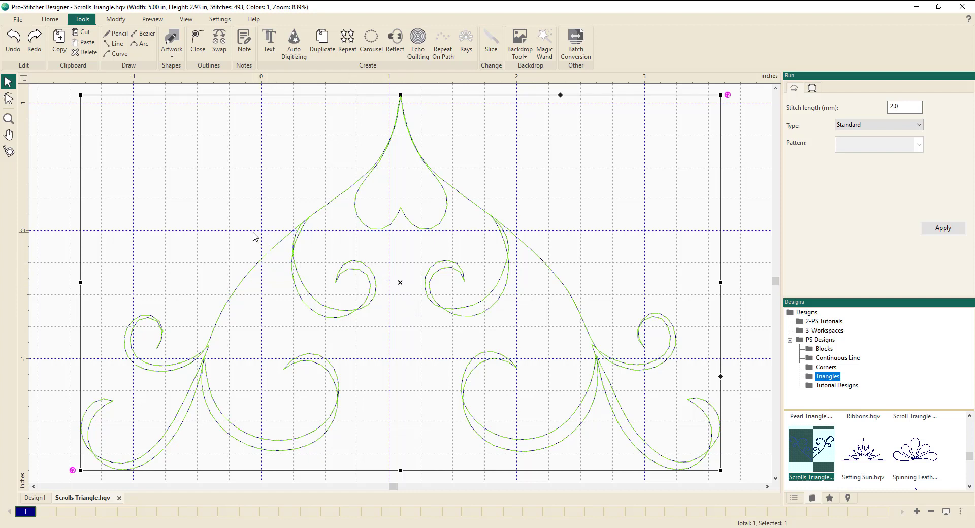
{"action": "key", "text": "space"}
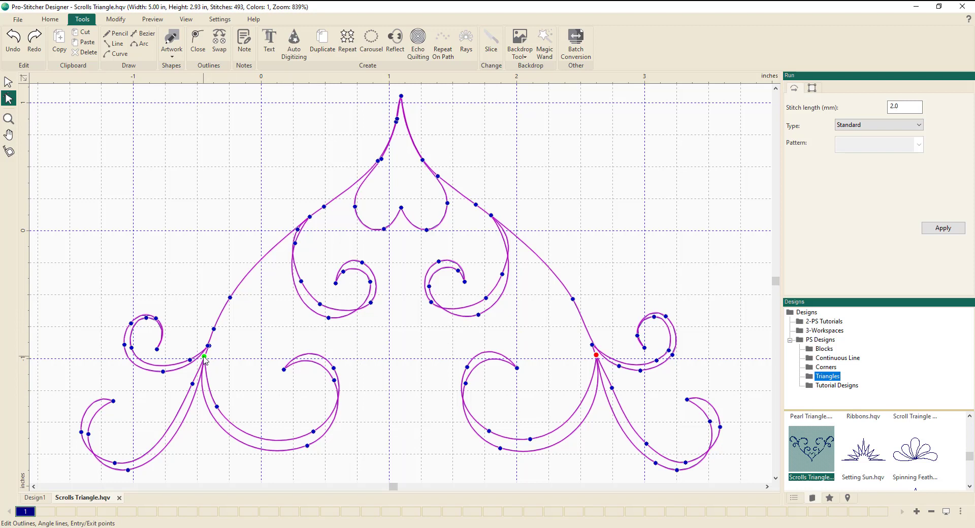
{"action": "mouse_move", "coordinate": [203, 358]}
{"action": "left_mouse_down"}
{"action": "mouse_move", "coordinate": [146, 398]}
{"action": "mouse_move", "coordinate": [117, 401]}
{"action": "left_mouse_up"}
{"action": "left_click", "coordinate": [113, 402]}
{"action": "left_click", "coordinate": [597, 356]}
{"action": "left_click", "coordinate": [689, 400]}
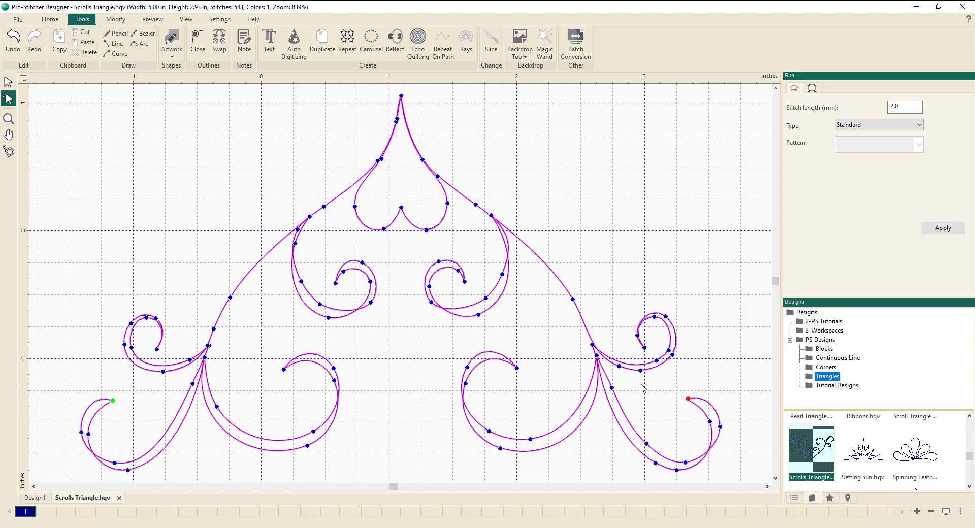
{"action": "key", "text": "Escape"}
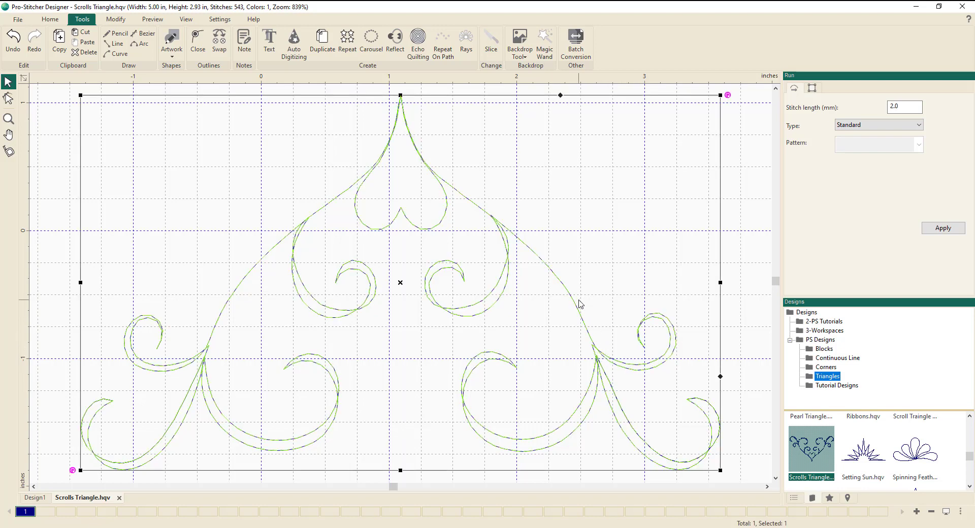
- Create a carousel of the edited triangle with 6 repeats and a 9.70-inch circle size
{"action": "left_click", "coordinate": [374, 49]}
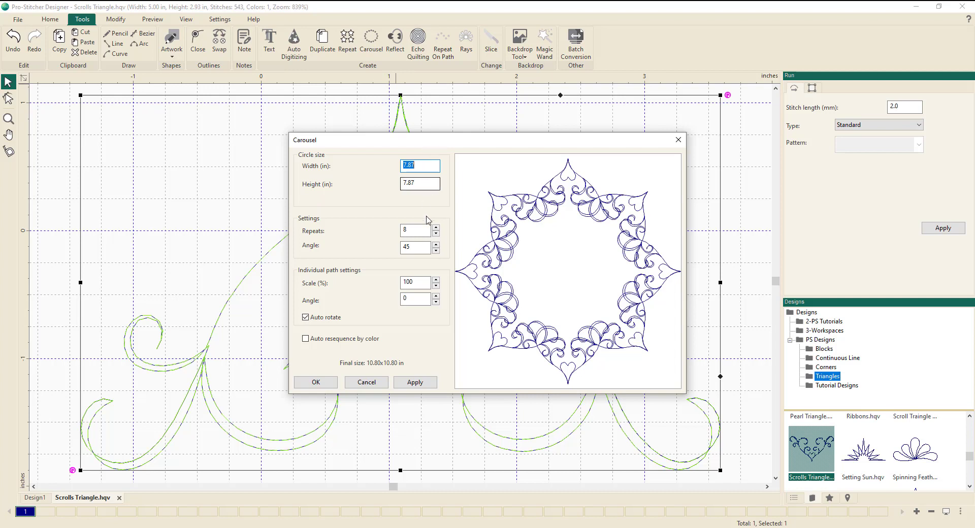
{"action": "left_click", "coordinate": [435, 234]}
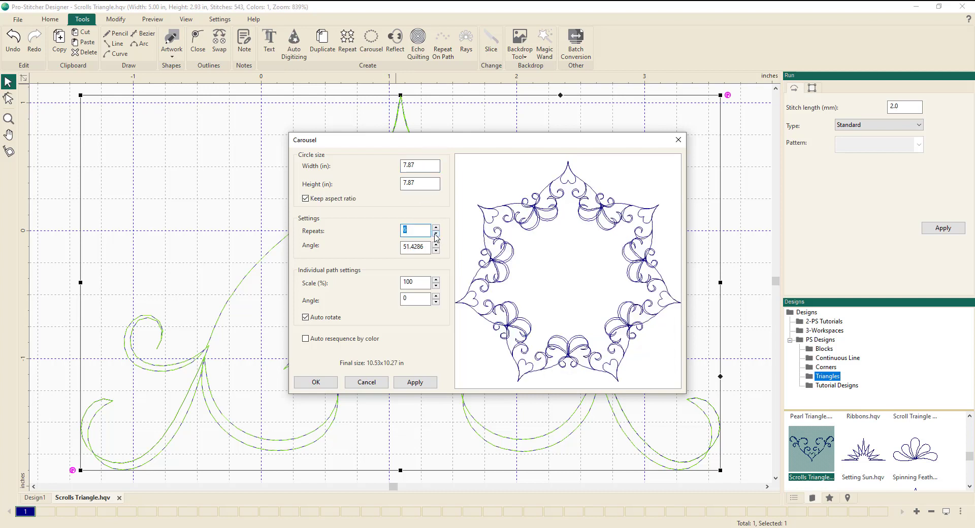
{"action": "left_click", "coordinate": [436, 235]}
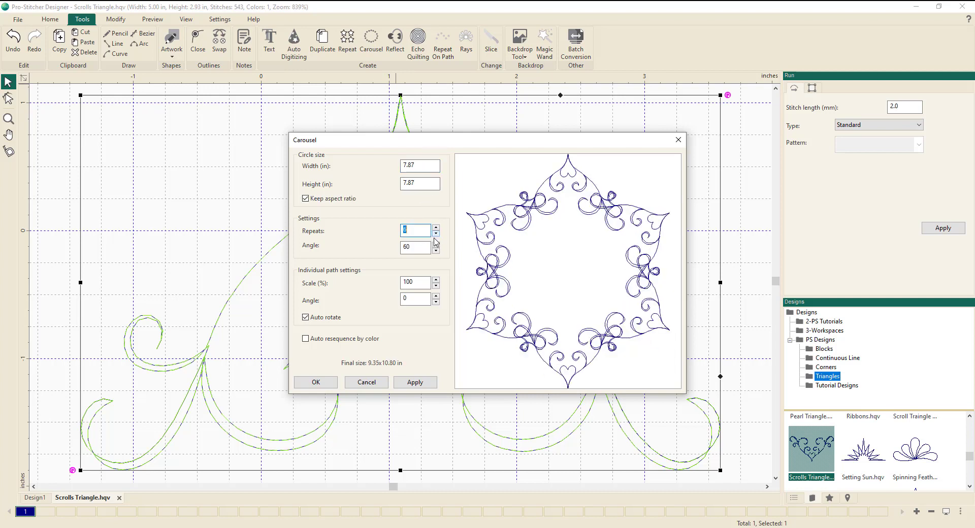
{"action": "left_click", "coordinate": [423, 171]}
{"action": "type", "text": "9.70"}
{"action": "left_click", "coordinate": [420, 384]}
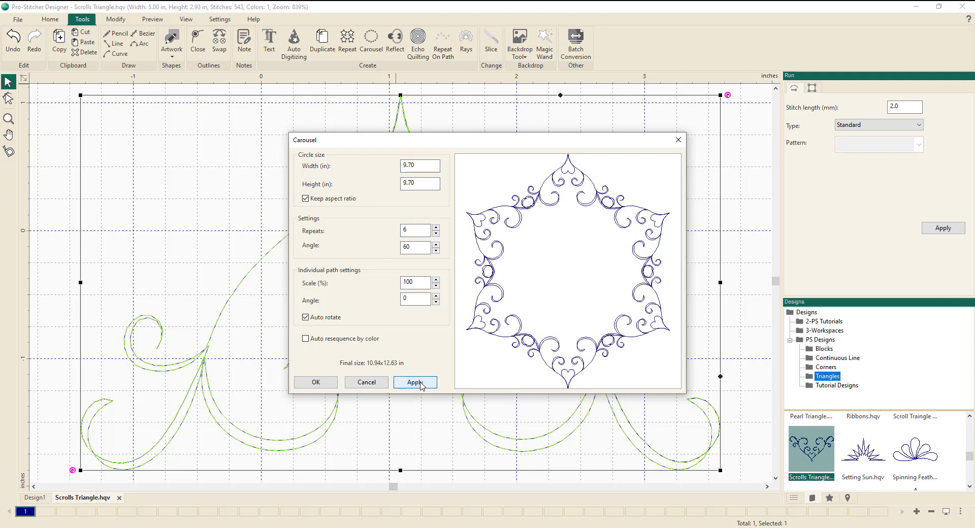
{"action": "left_click", "coordinate": [317, 383]}
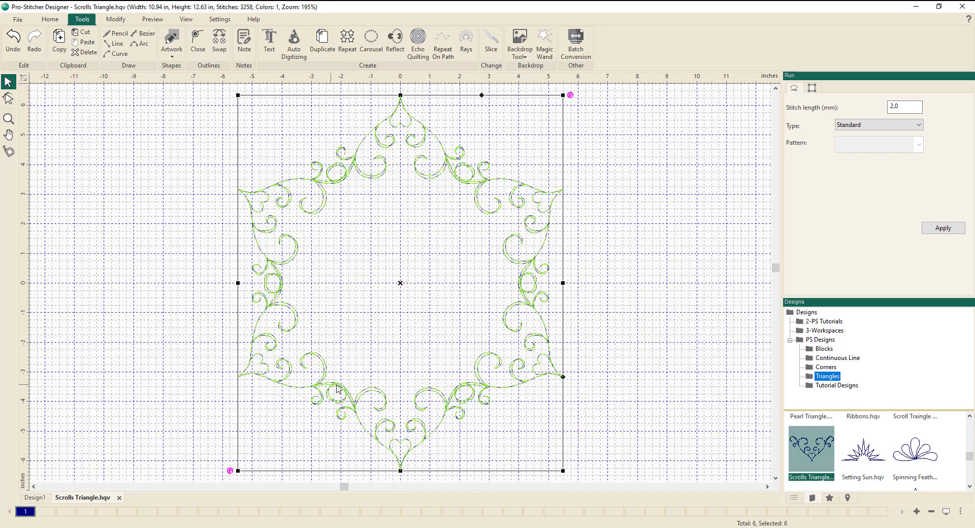
- Examine the joins between the carousel's triangles up close and play the stitchout simulation to check the sewing order
{"action": "scroll", "coordinate": [474, 246], "scroll_direction": "up", "scroll_amount": 4}
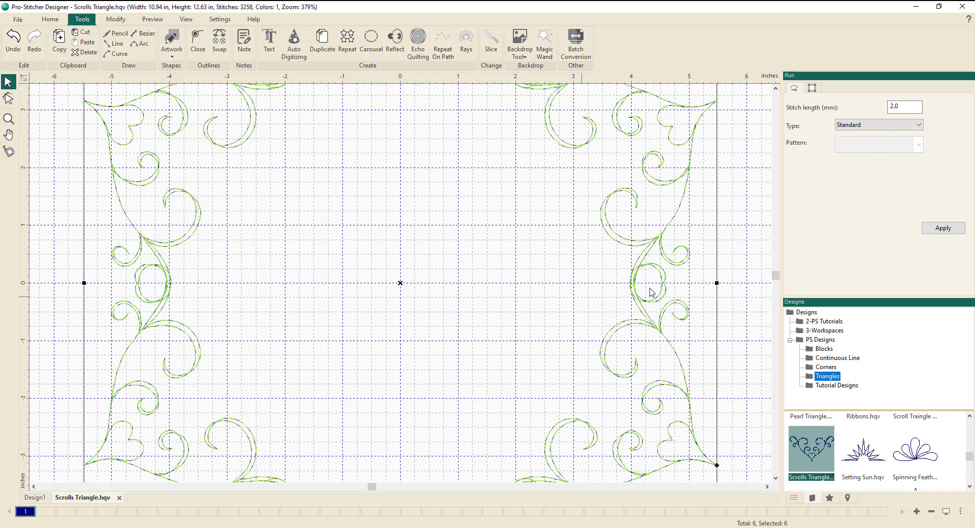
{"action": "left_click", "coordinate": [847, 500]}
{"action": "left_click_drag", "start_coordinate": [883, 384], "coordinate": [899, 346]}
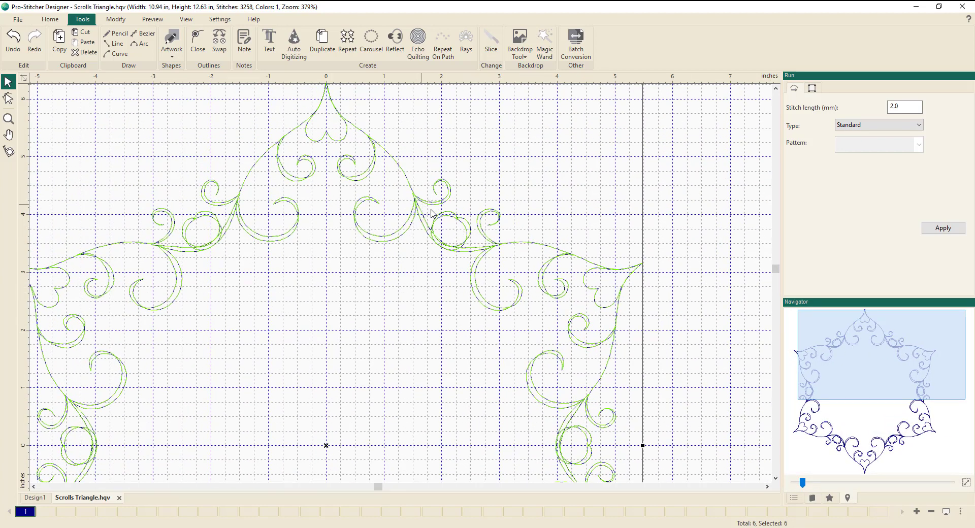
{"action": "key", "text": "0"}
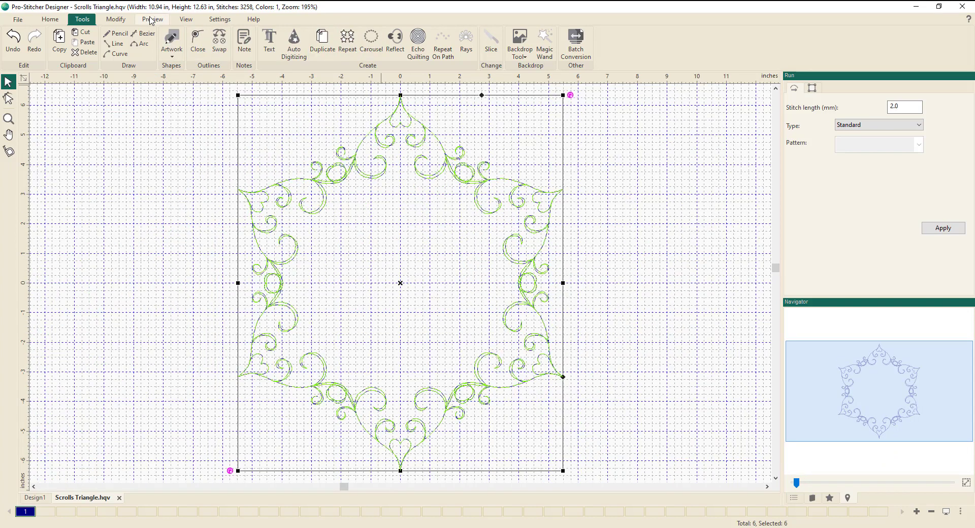
{"action": "left_click", "coordinate": [152, 20]}
{"action": "left_click", "coordinate": [114, 41]}
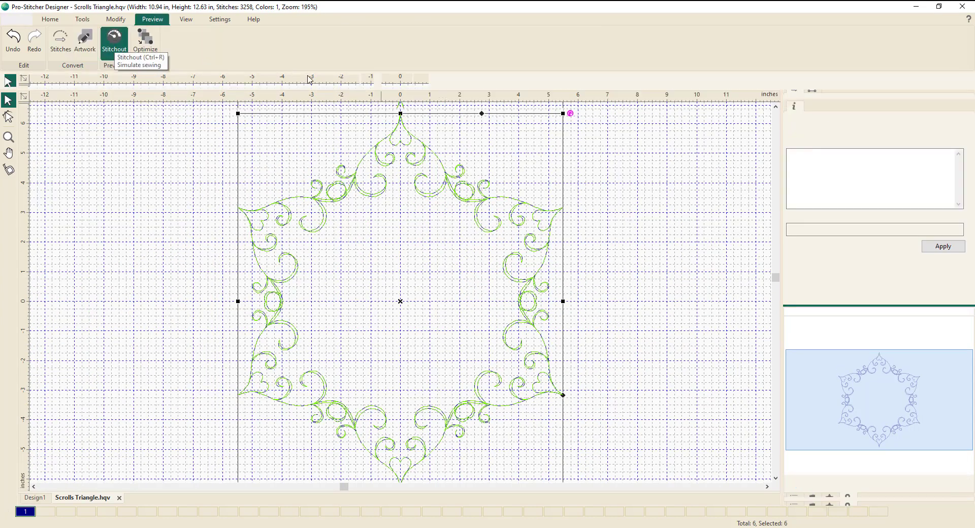
{"action": "left_click", "coordinate": [421, 80]}
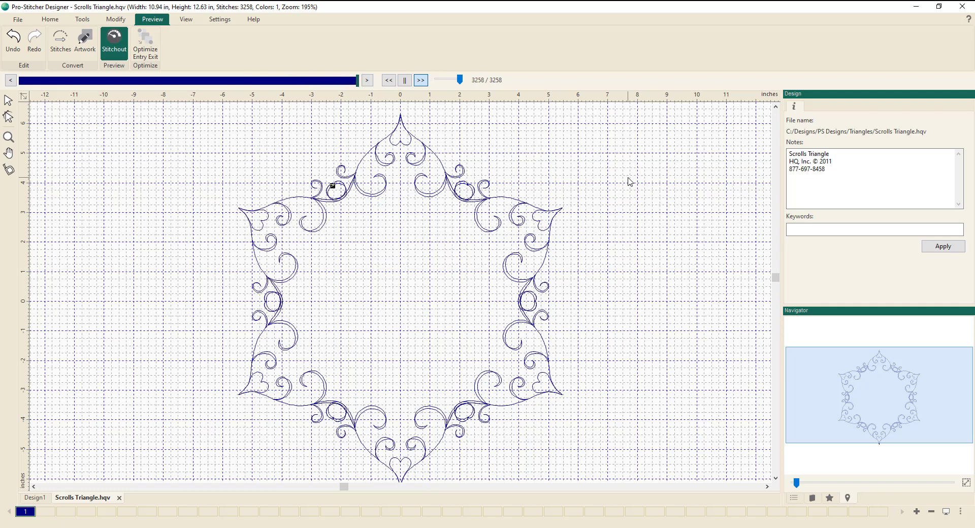
{"action": "key", "text": "Escape"}
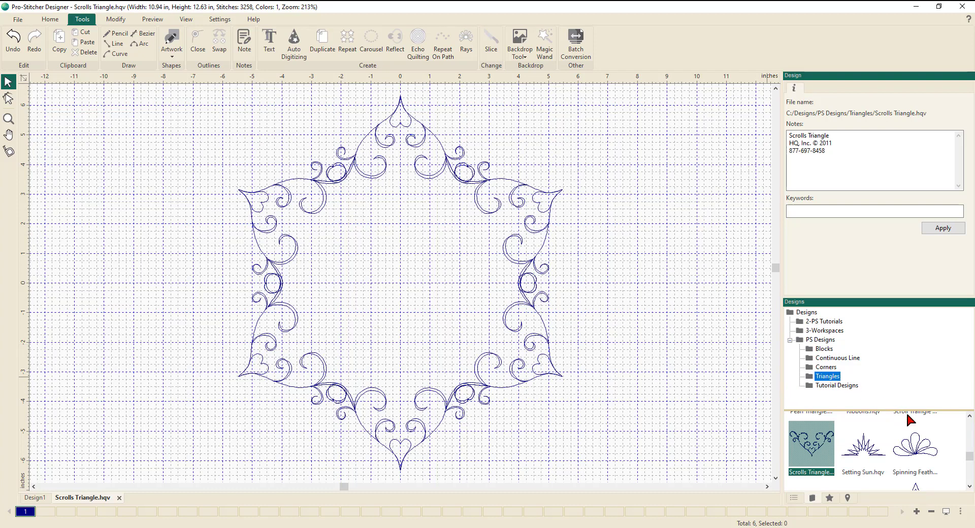
- Open the Heart in Heart Triangle design from the Triangles folder of the design library
{"action": "scroll", "coordinate": [912, 449], "scroll_direction": "up", "scroll_amount": 3}
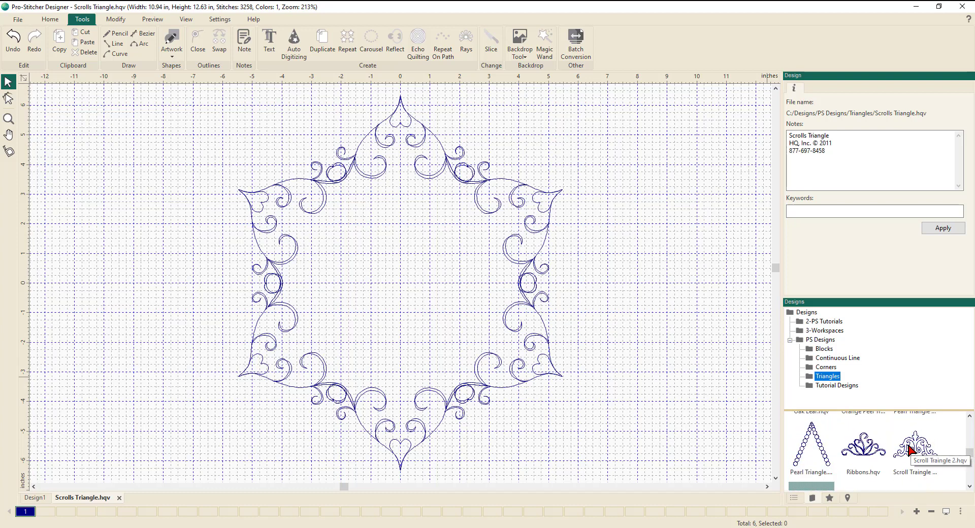
{"action": "scroll", "coordinate": [913, 449], "scroll_direction": "up", "scroll_amount": 5}
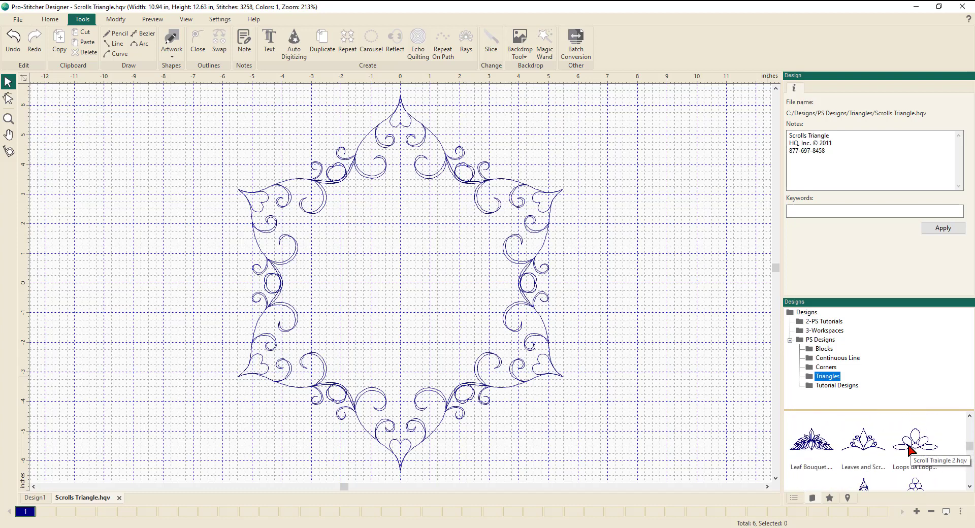
{"action": "scroll", "coordinate": [913, 449], "scroll_direction": "up", "scroll_amount": 4}
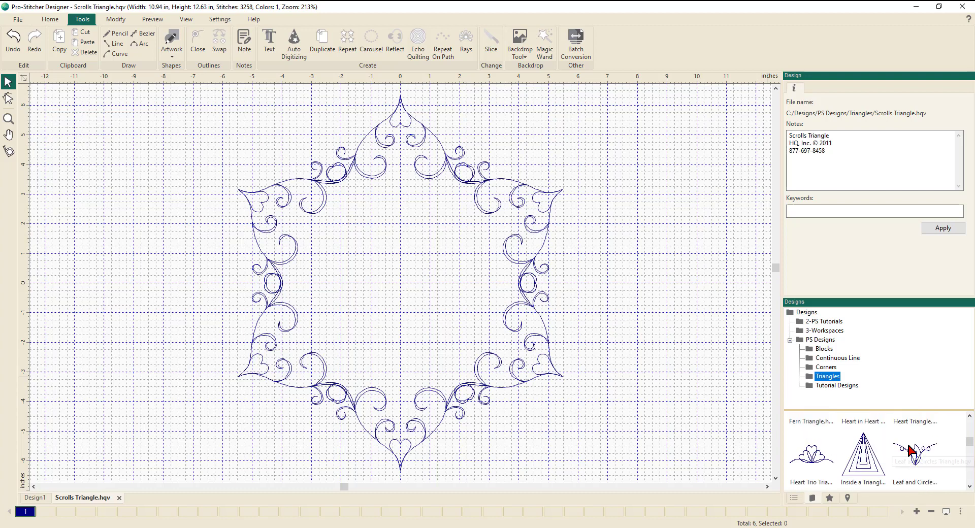
{"action": "scroll", "coordinate": [912, 449], "scroll_direction": "up", "scroll_amount": 3}
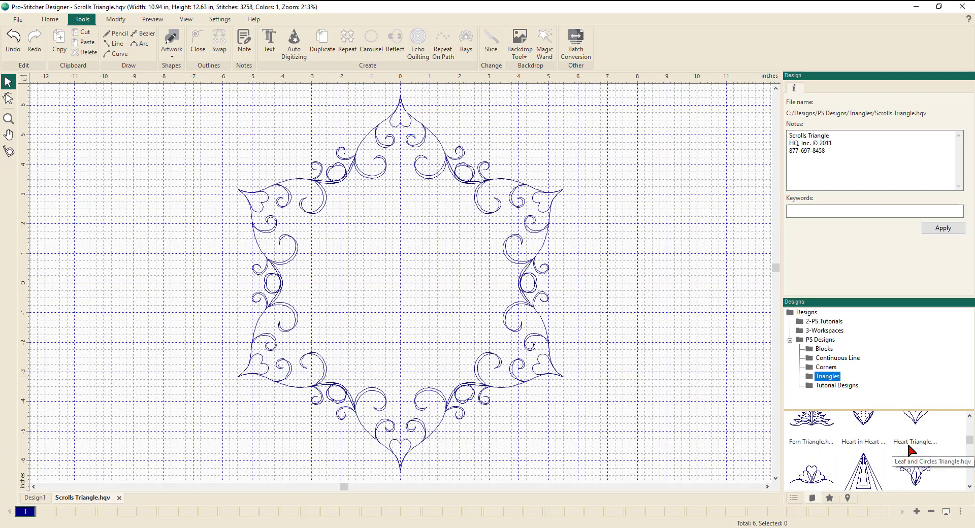
{"action": "double_click", "coordinate": [866, 433]}
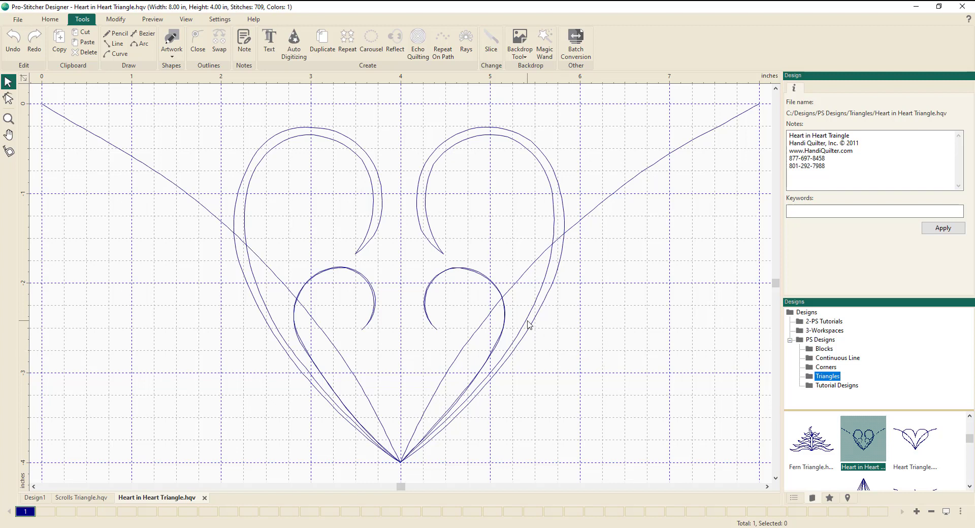
- Rotate the whole Heart in Heart triangle 45 degrees to the left
{"action": "left_click", "coordinate": [540, 320]}
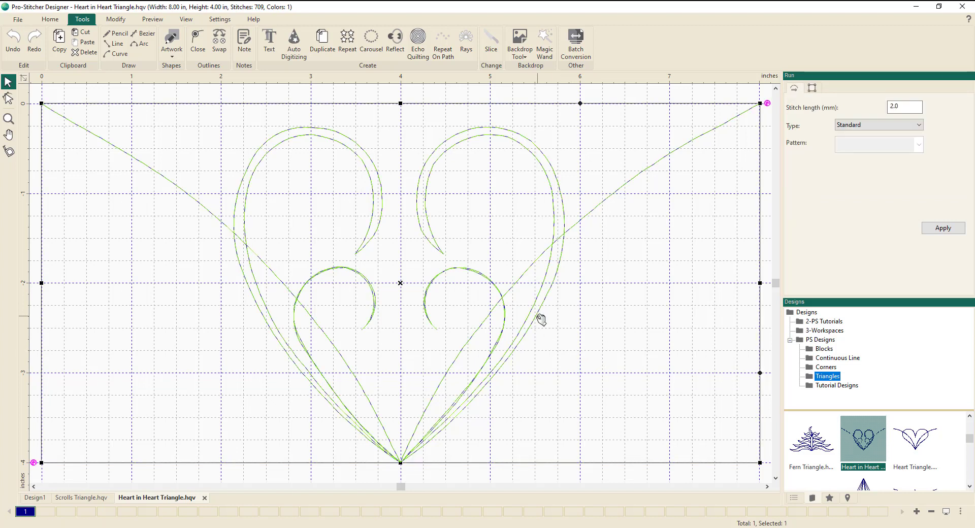
{"action": "left_click", "coordinate": [116, 21]}
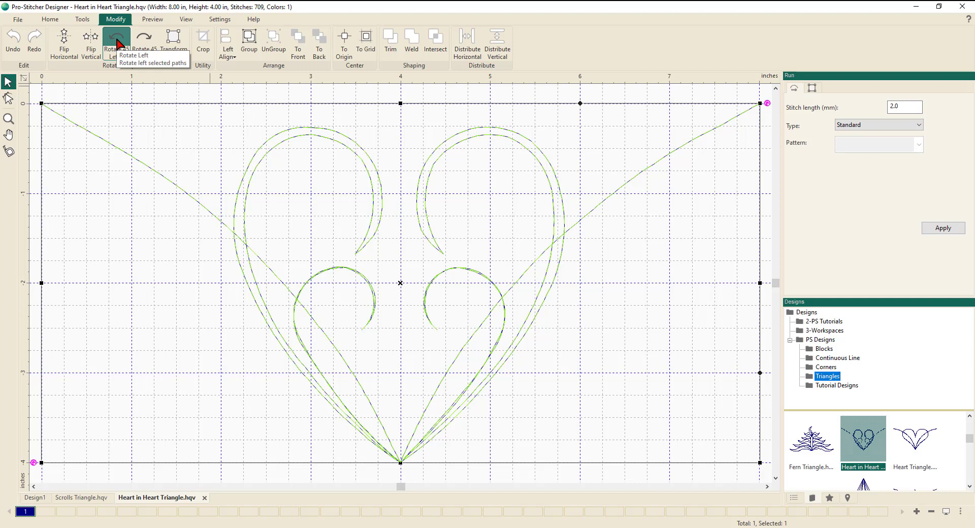
{"action": "left_click", "coordinate": [118, 41]}
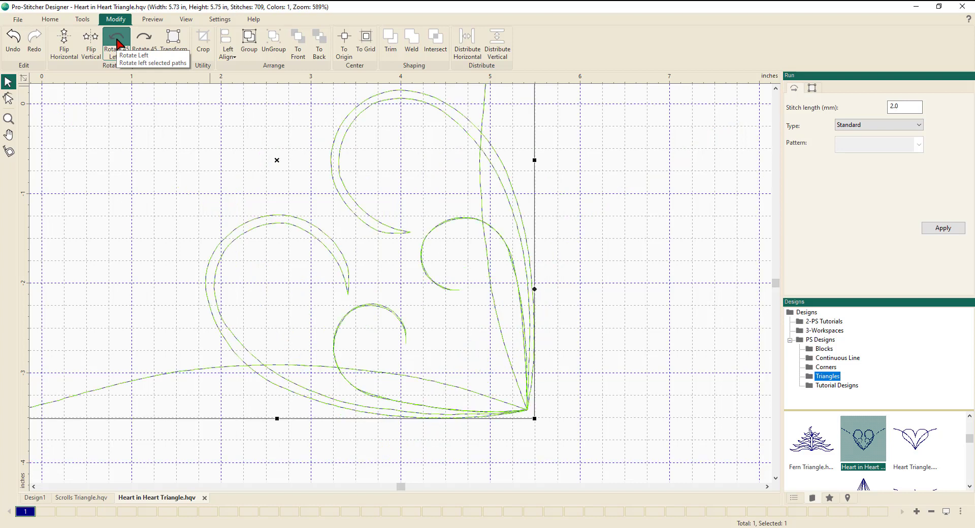
- Preview a horizontal and vertical reflection of the rotated heart design, and close it without applying
{"action": "left_click", "coordinate": [84, 20]}
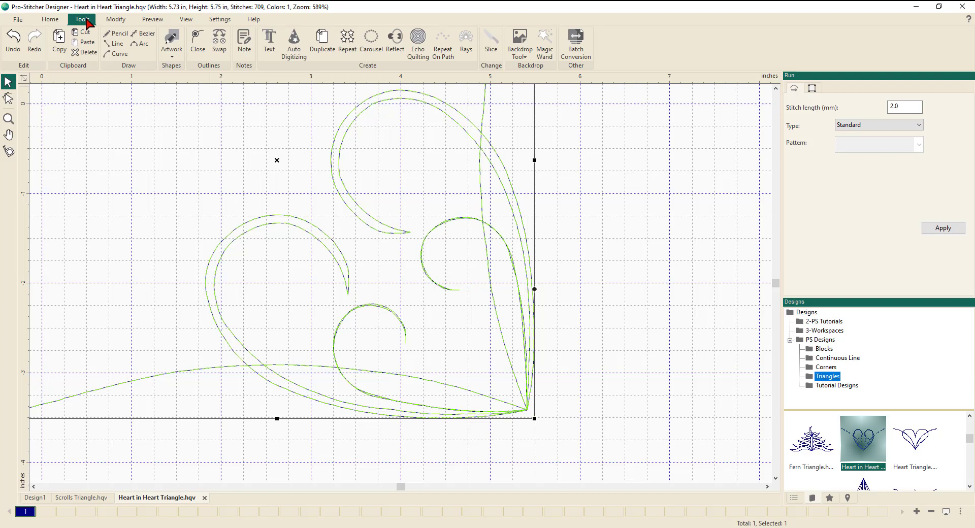
{"action": "left_click", "coordinate": [231, 231]}
{"action": "key", "text": "0"}
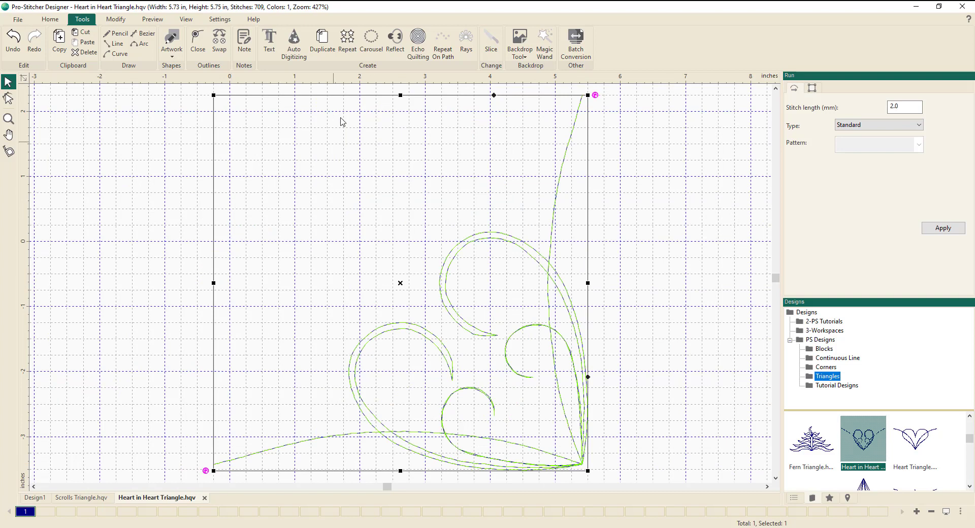
{"action": "left_click", "coordinate": [396, 50]}
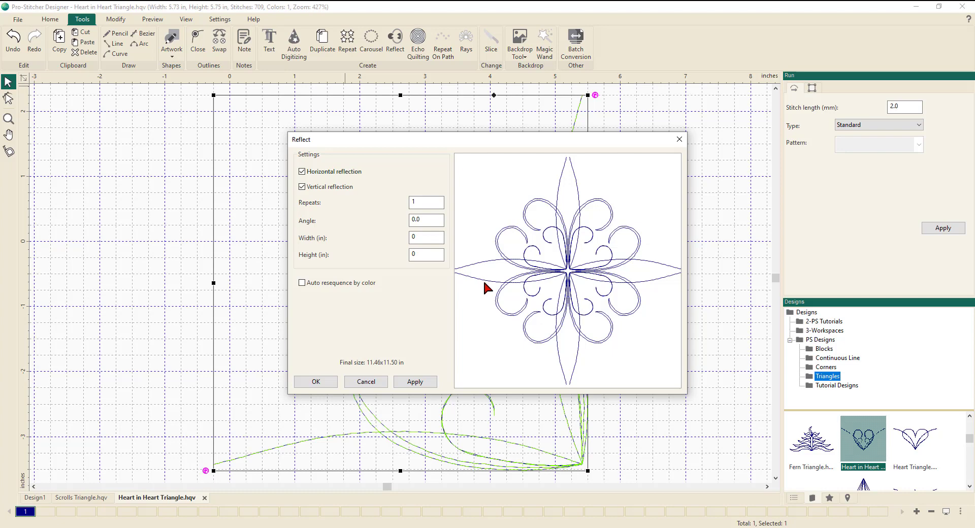
{"action": "left_click", "coordinate": [367, 382]}
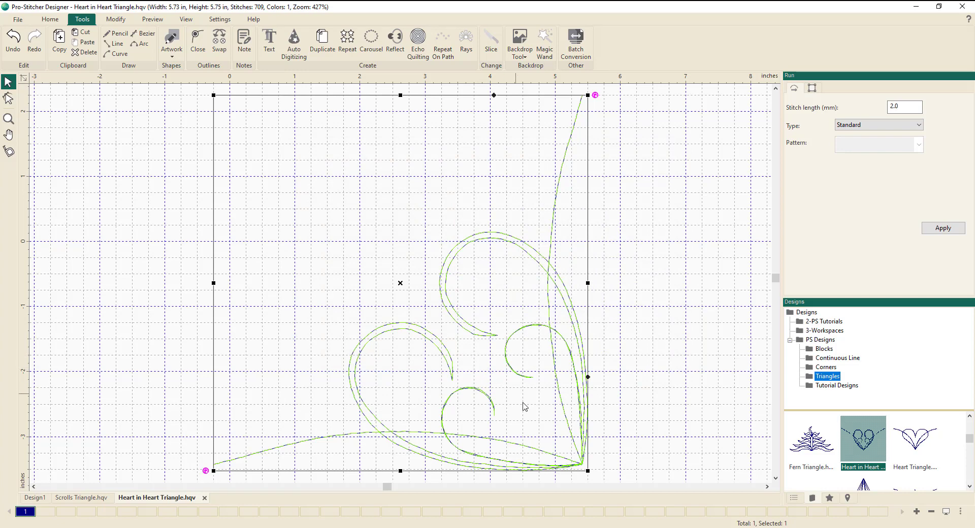
- Position the heart design so the lower-right corner of its bounding box sits on the grid intersection at 6, -3 inches
{"action": "left_click_drag", "start_coordinate": [566, 415], "coordinate": [599, 382]}
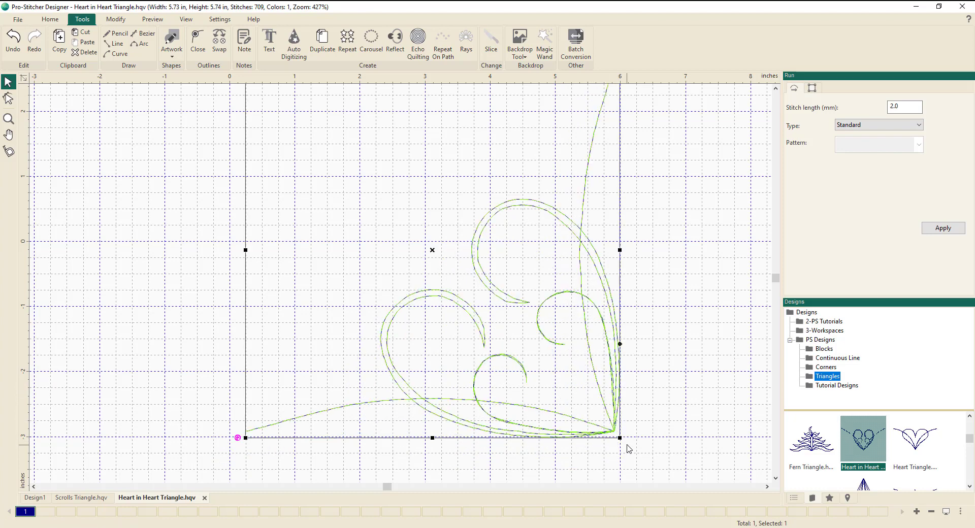
{"action": "scroll", "coordinate": [628, 448], "scroll_direction": "up", "scroll_amount": 2}
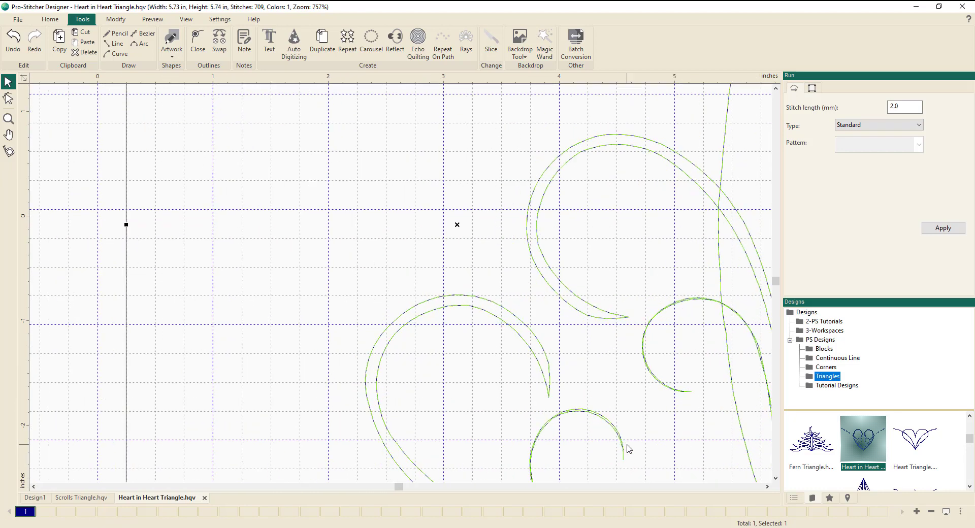
{"action": "left_click", "coordinate": [847, 498]}
{"action": "left_click_drag", "start_coordinate": [915, 443], "coordinate": [940, 480]}
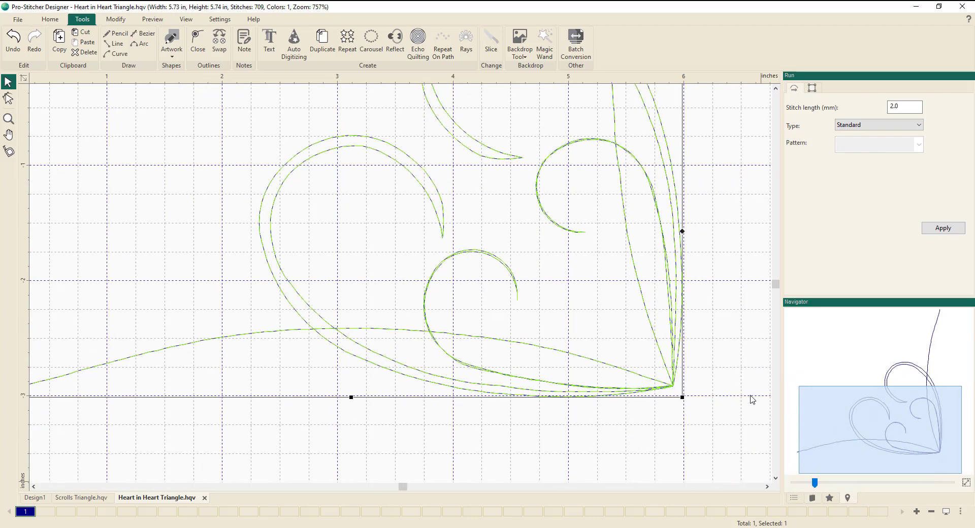
{"action": "left_click_drag", "start_coordinate": [662, 355], "coordinate": [662, 354]}
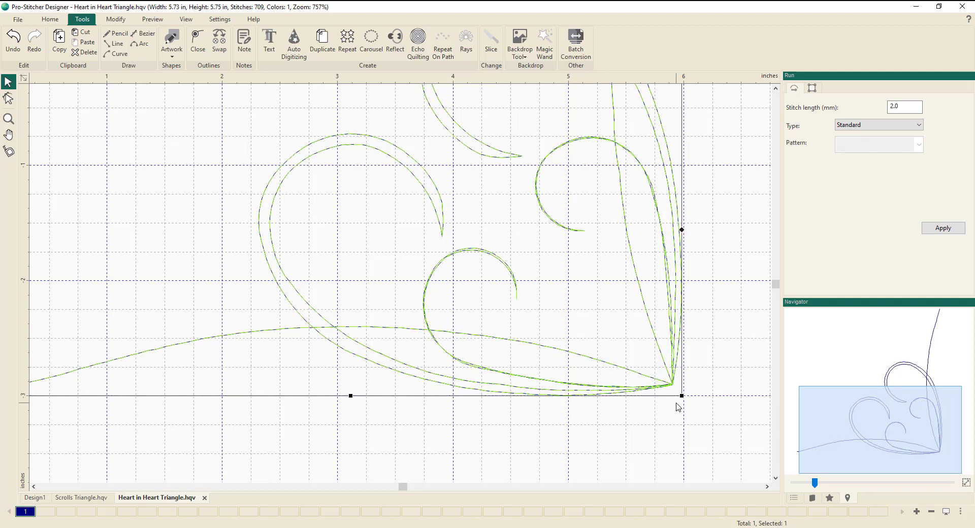
{"action": "key", "text": "Right"}
{"action": "key", "text": "Right"}
{"action": "key", "text": "Right"}
{"action": "key", "text": "Right"}
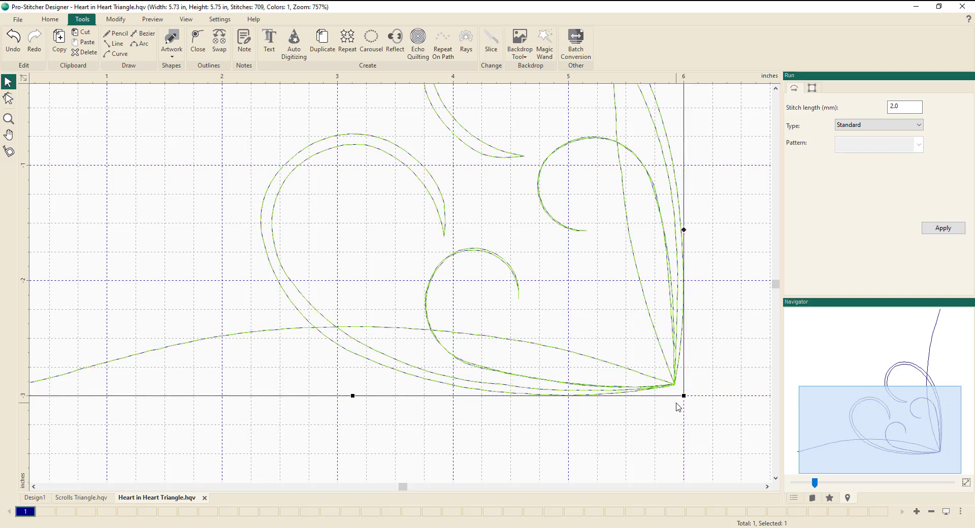
- Move the lower-left end node down onto the -3 inch grid line, smooth its curve, and put the start point back on it
{"action": "scroll", "coordinate": [678, 406], "scroll_direction": "up", "scroll_amount": 1}
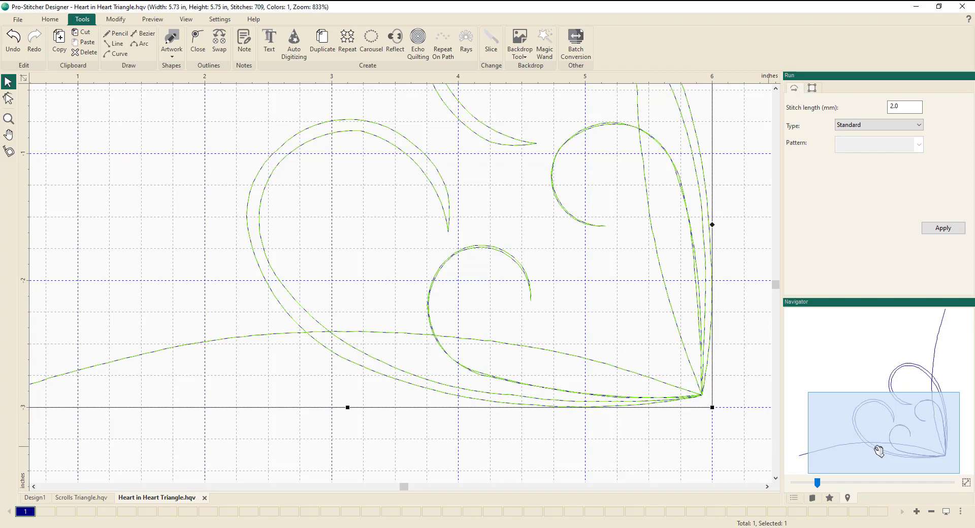
{"action": "left_click_drag", "start_coordinate": [879, 451], "coordinate": [824, 442]}
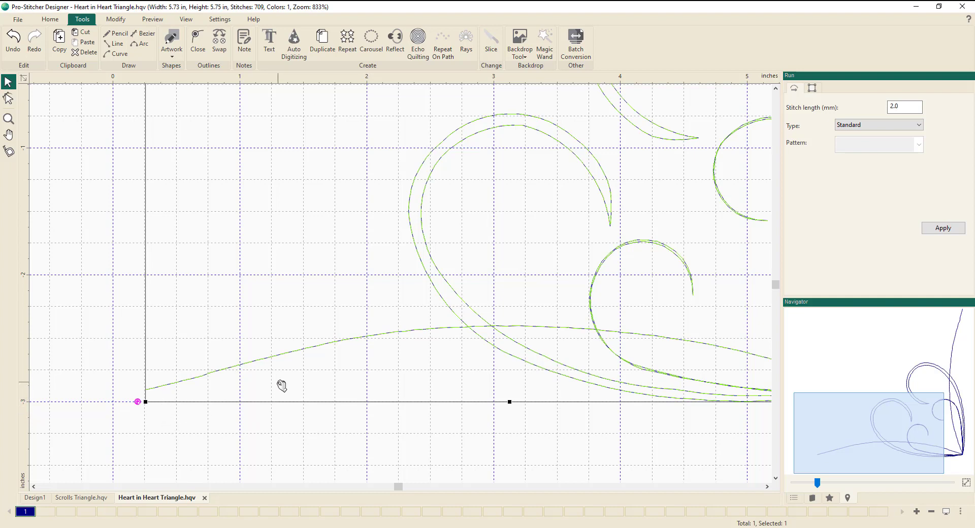
{"action": "double_click", "coordinate": [281, 356]}
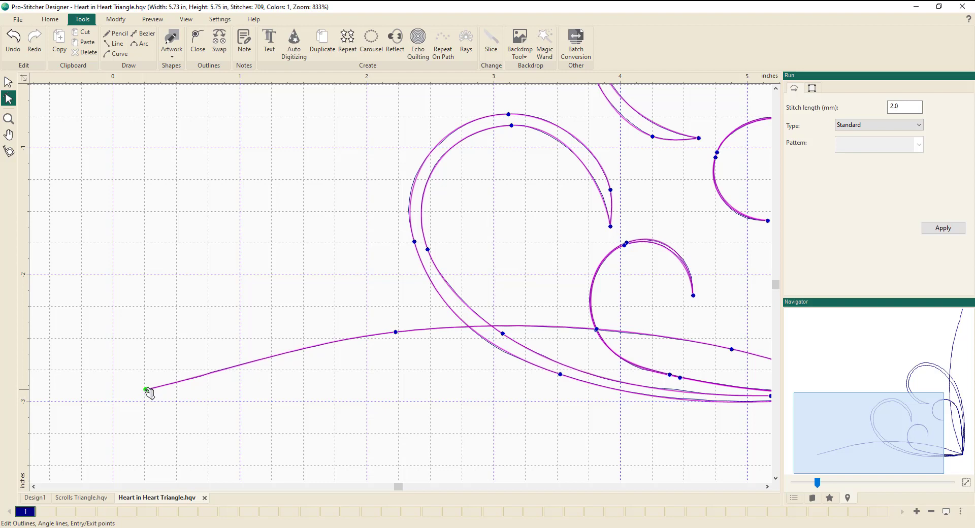
{"action": "left_click", "coordinate": [190, 379]}
{"action": "left_click_drag", "start_coordinate": [146, 392], "coordinate": [146, 402]}
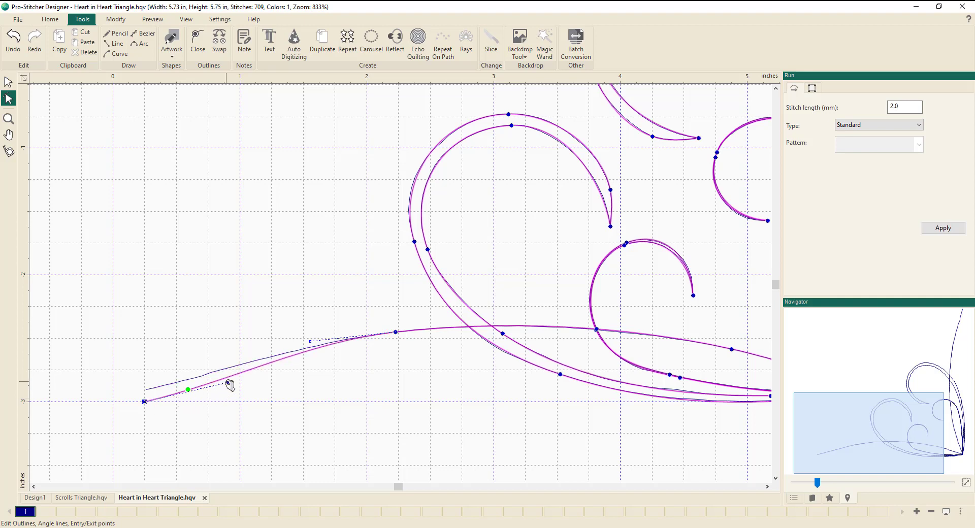
{"action": "left_click_drag", "start_coordinate": [227, 383], "coordinate": [224, 374]}
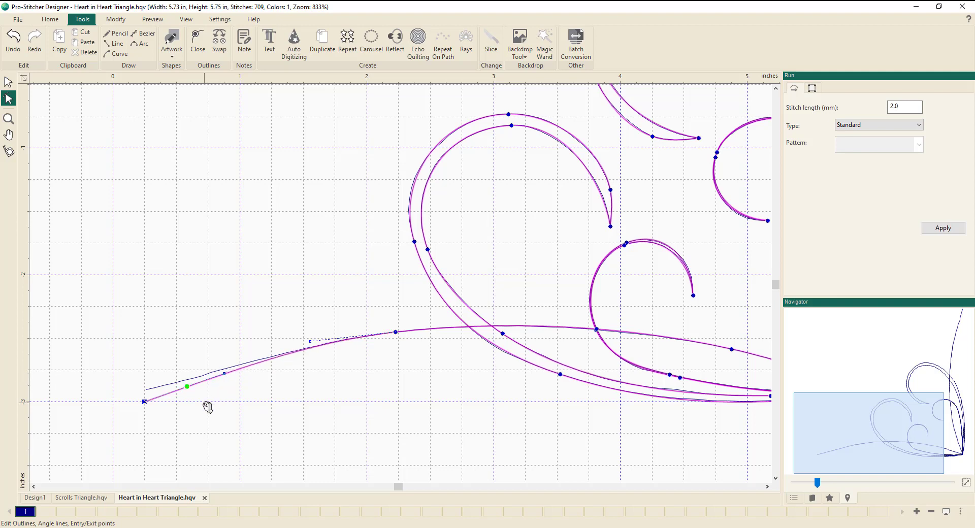
{"action": "left_click", "coordinate": [145, 402]}
- Move the upper-right end node onto the 6 inch grid line, smooth its curve, restore the end point there, and apply the edits
{"action": "left_click_drag", "start_coordinate": [869, 440], "coordinate": [934, 328]}
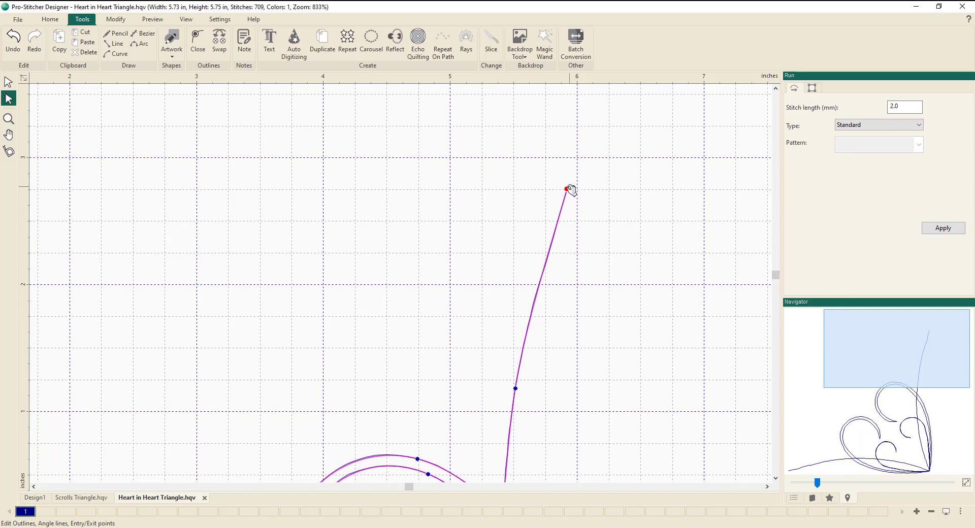
{"action": "left_click_drag", "start_coordinate": [568, 191], "coordinate": [557, 224]}
{"action": "left_click_drag", "start_coordinate": [568, 190], "coordinate": [577, 191]}
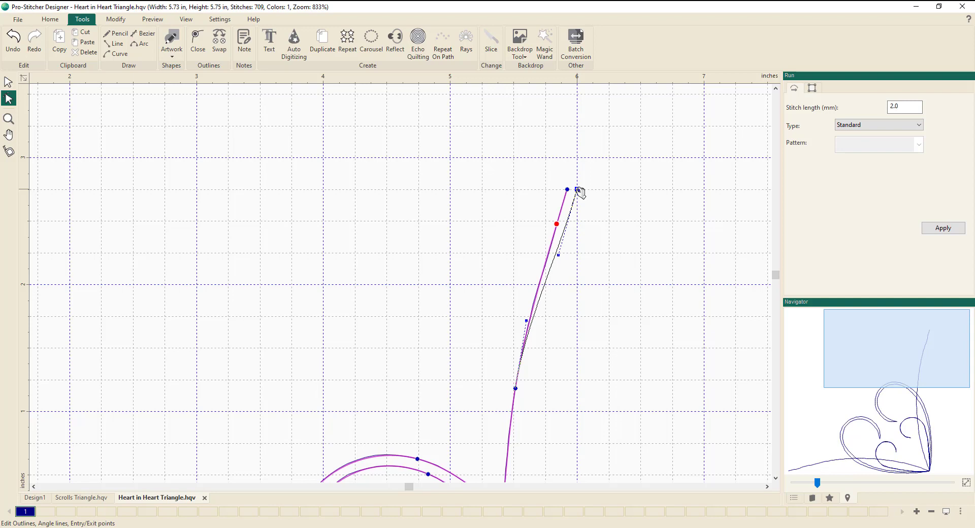
{"action": "left_click_drag", "start_coordinate": [579, 192], "coordinate": [579, 192]}
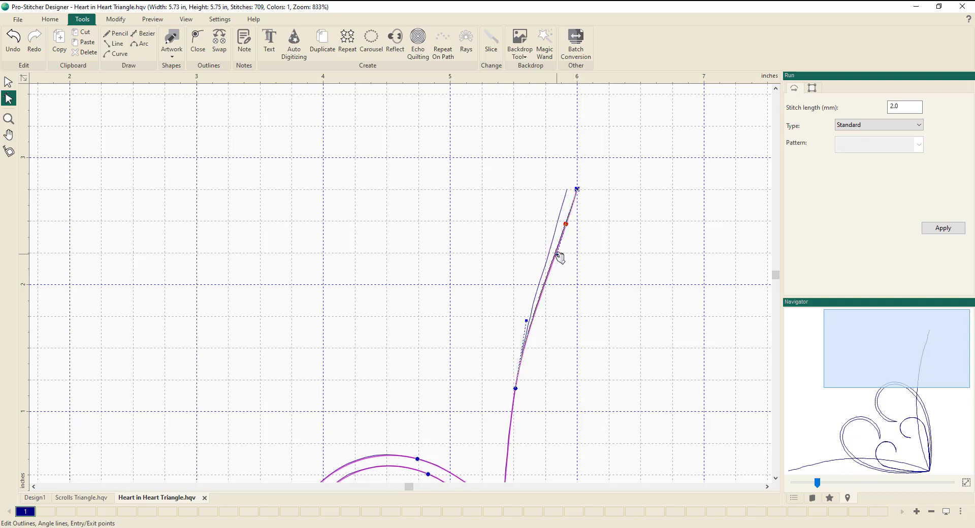
{"action": "left_click_drag", "start_coordinate": [559, 257], "coordinate": [555, 251]}
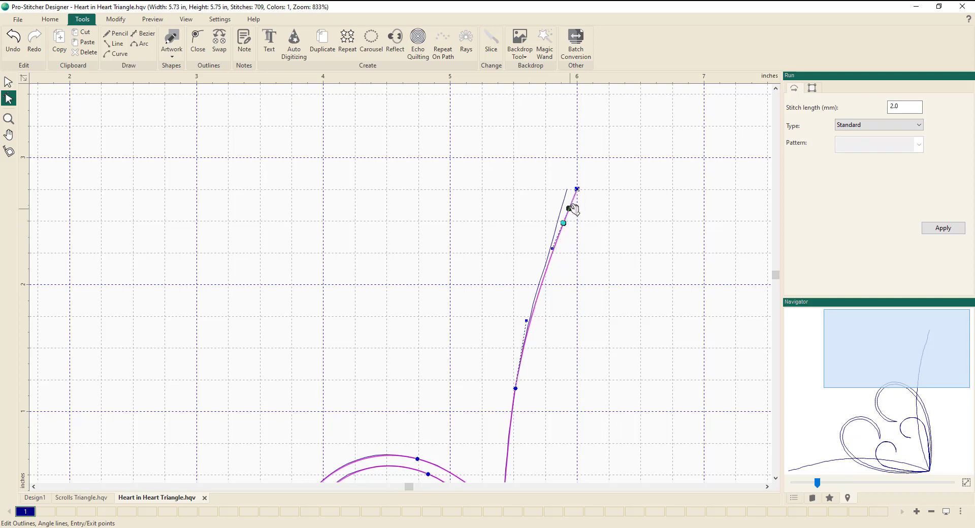
{"action": "left_click", "coordinate": [577, 190]}
{"action": "right_click", "coordinate": [593, 236]}
{"action": "key", "text": "0"}
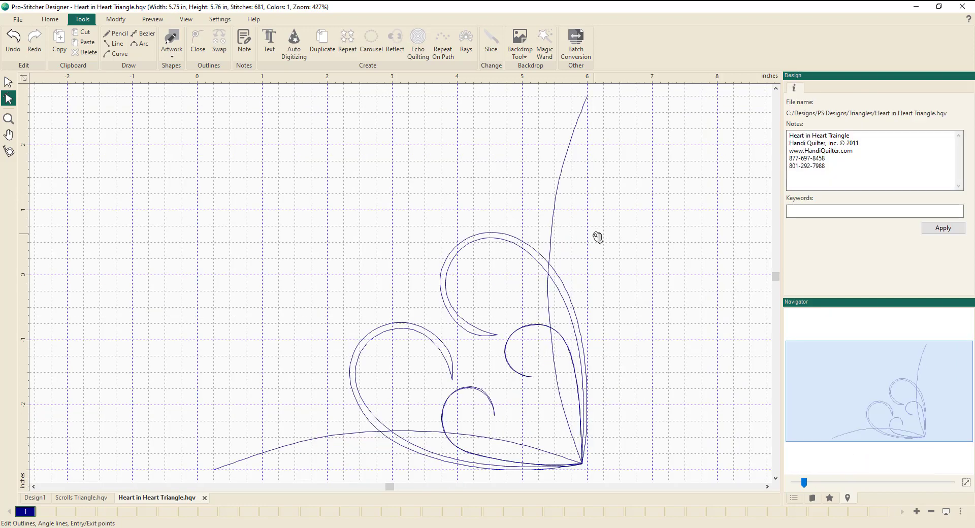
- Reflect the edited heart design horizontally and vertically with 1 repeat, angle 0, and width and height spacing of 0 inches
{"action": "key", "text": "Escape"}
{"action": "left_click", "coordinate": [578, 336]}
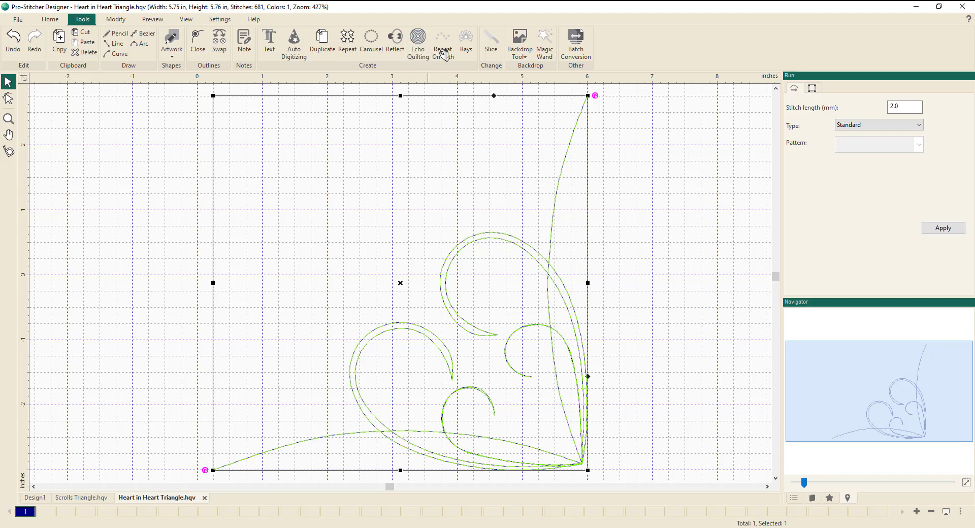
{"action": "left_click", "coordinate": [397, 49]}
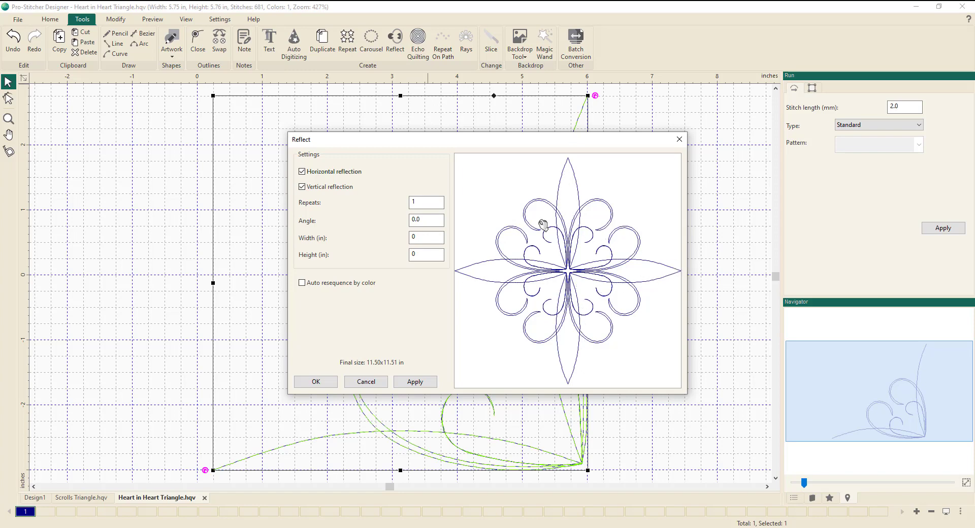
{"action": "left_click", "coordinate": [320, 383]}
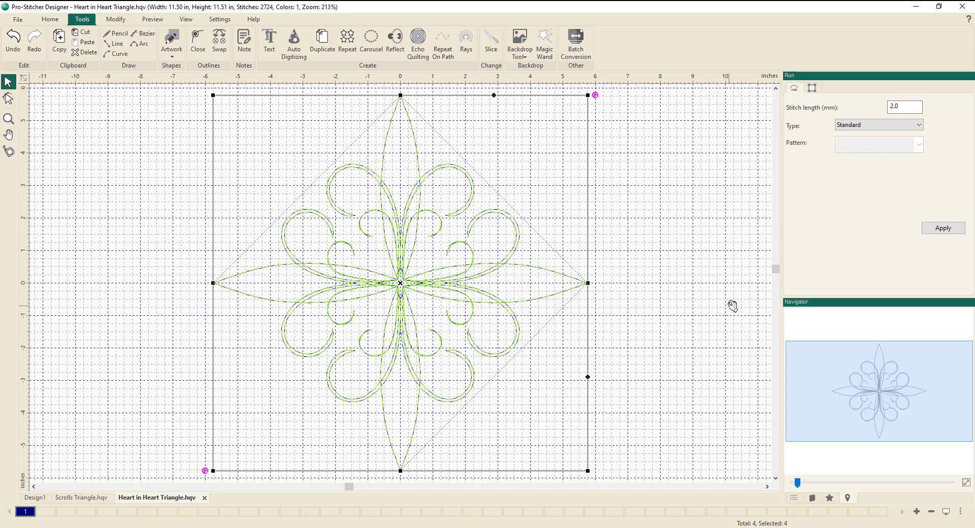
- Ungroup the reflected hearts in the stitching sequence and expand the colour entry to list the individual runs
{"action": "left_click", "coordinate": [796, 499]}
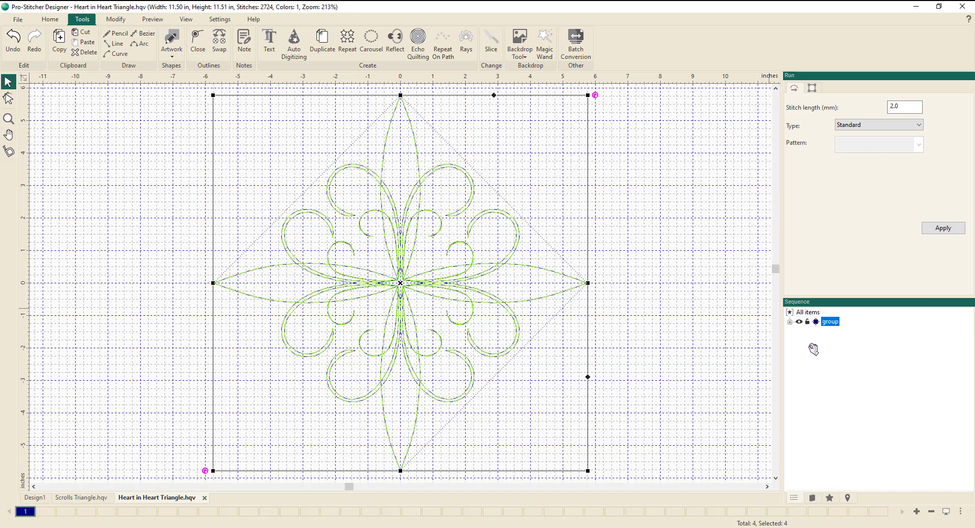
{"action": "right_click", "coordinate": [835, 325]}
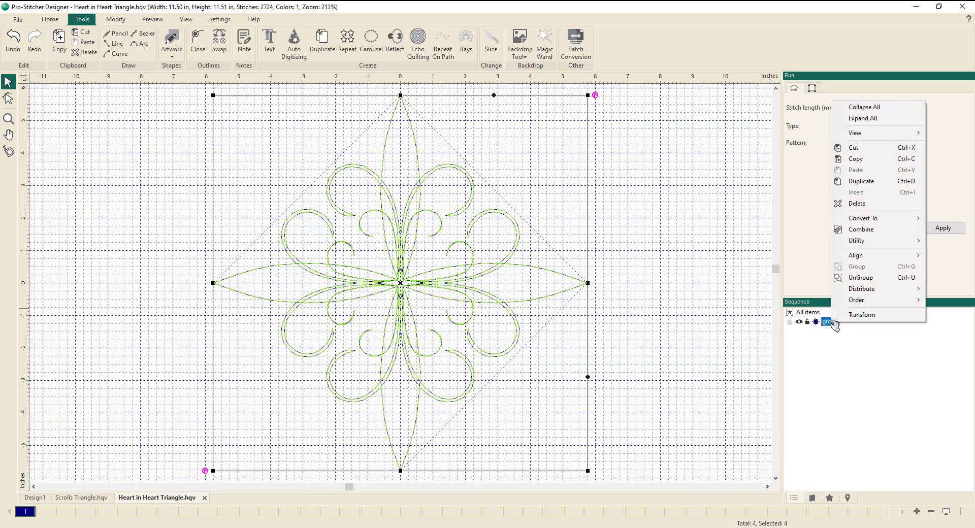
{"action": "left_click", "coordinate": [862, 279]}
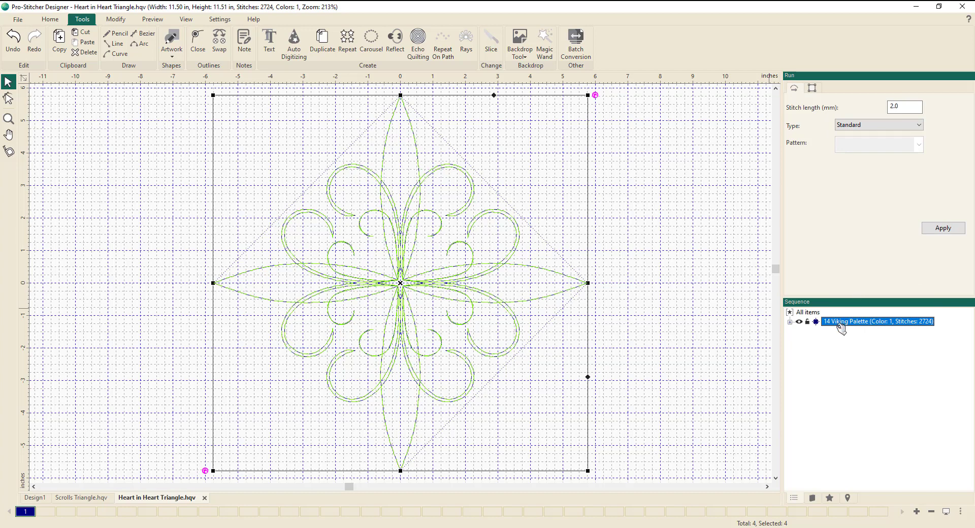
{"action": "left_click", "coordinate": [790, 322]}
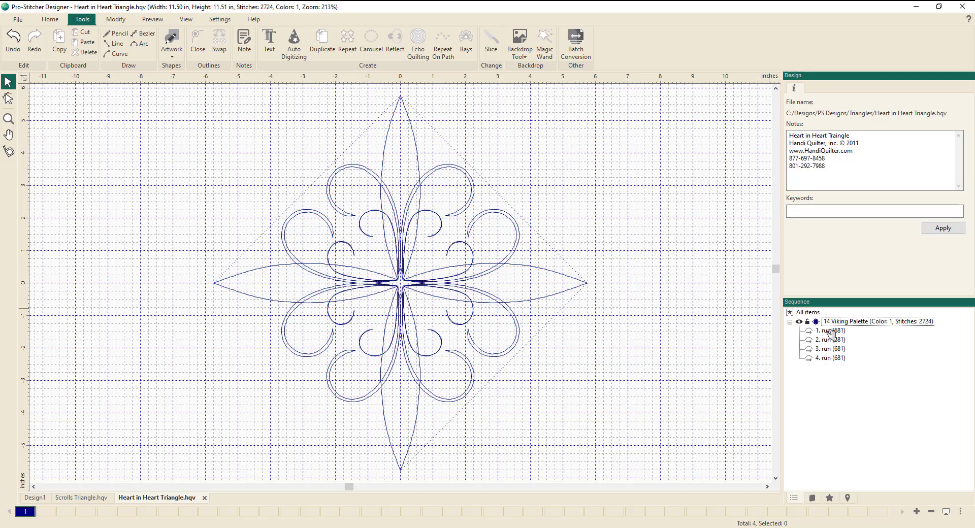
- Check the start and end points of the first, upper-left run, and swap the entry and exit points of the second, upper-right run
{"action": "left_click", "coordinate": [831, 331]}
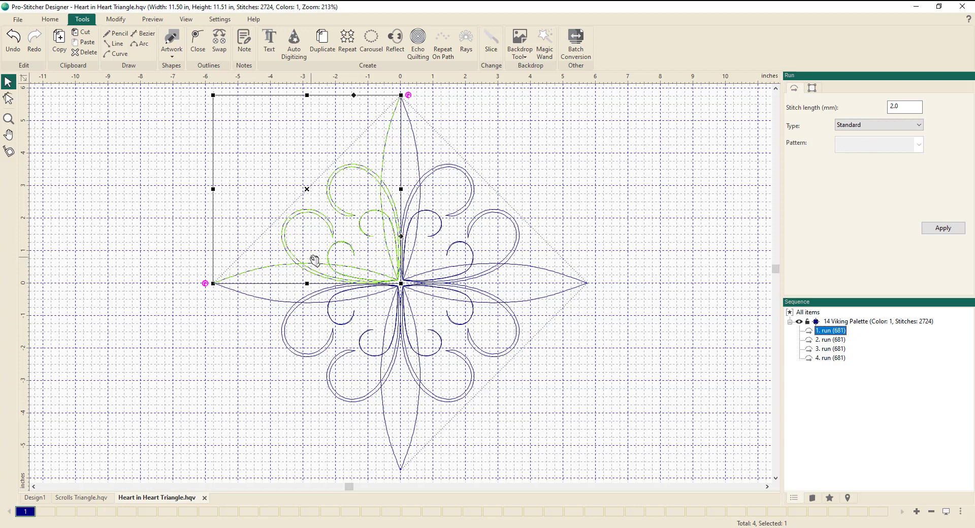
{"action": "left_click_drag", "start_coordinate": [320, 272], "coordinate": [321, 271]}
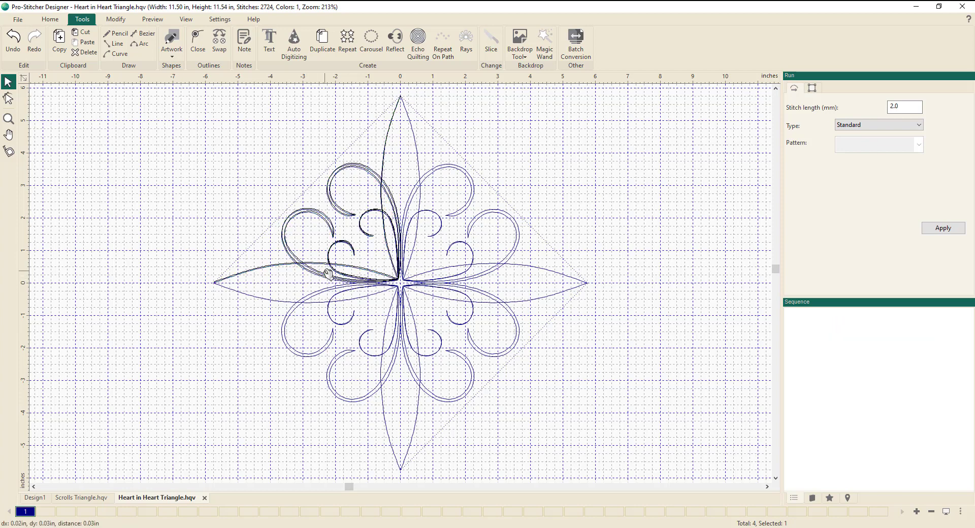
{"action": "double_click", "coordinate": [323, 274]}
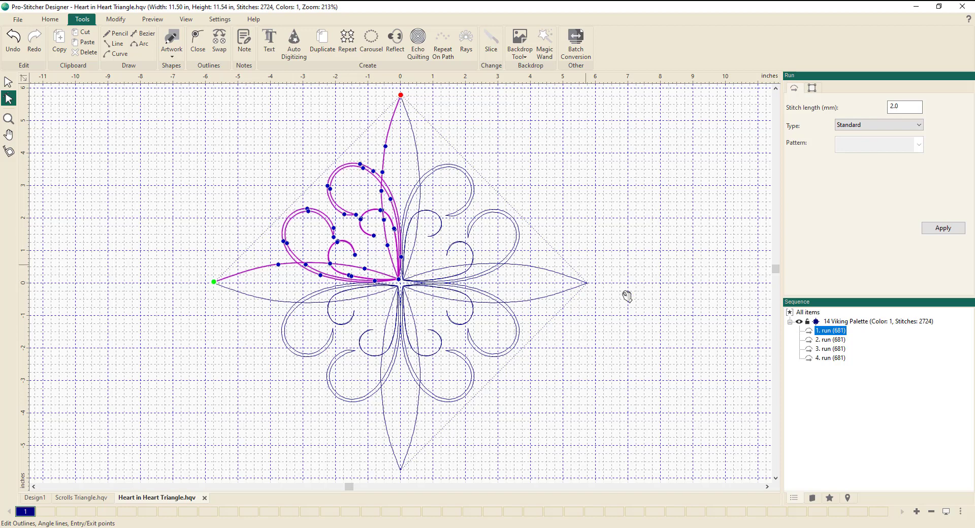
{"action": "left_click", "coordinate": [828, 340]}
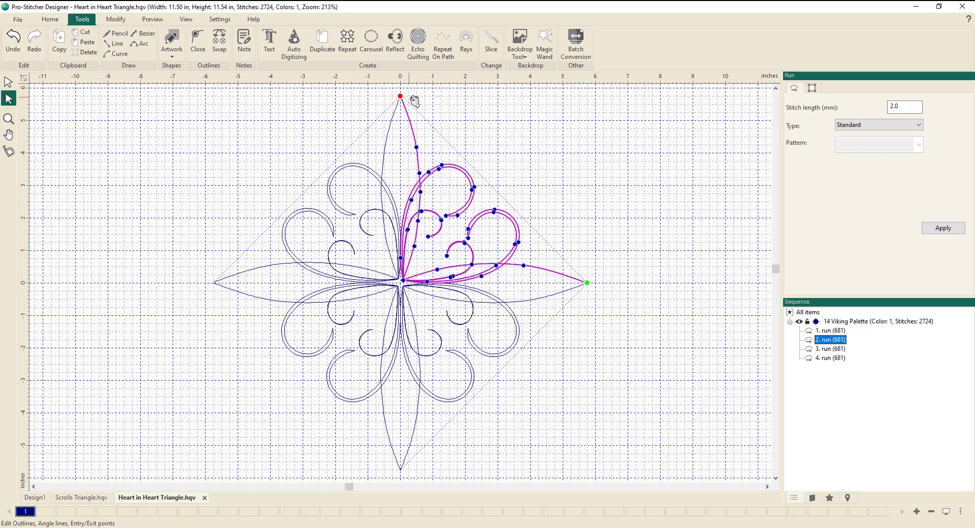
{"action": "left_click", "coordinate": [222, 51]}
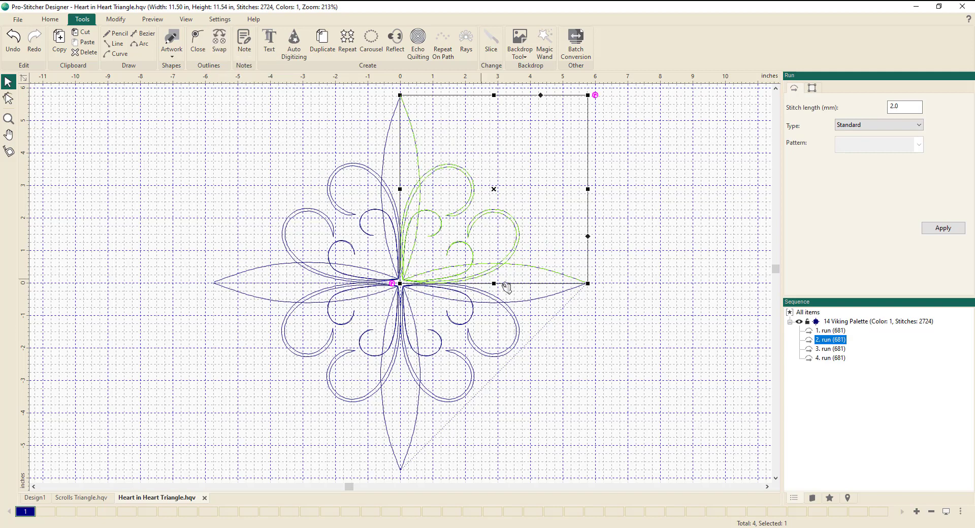
- Reorder the sequence so the lower-left heart run stitches fourth, after the lower-right run
{"action": "left_click", "coordinate": [829, 349]}
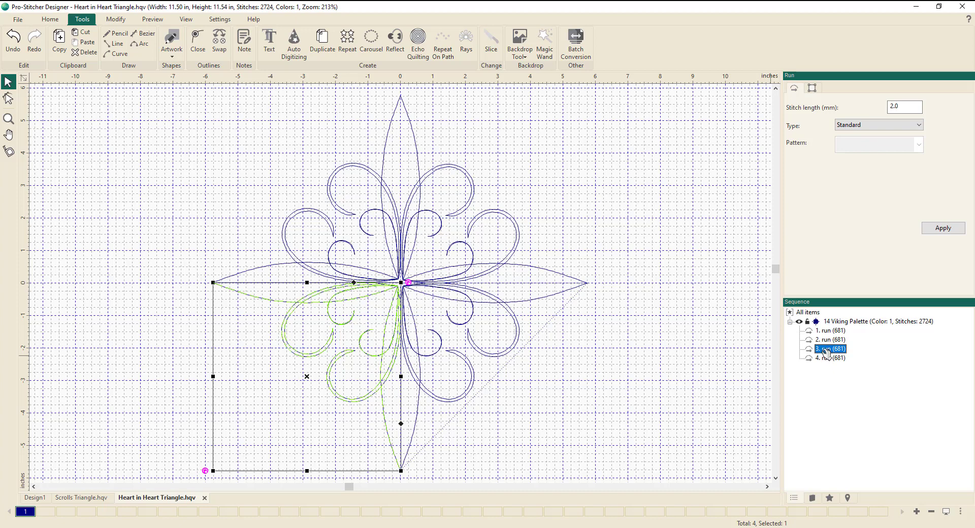
{"action": "mouse_move", "coordinate": [818, 355]}
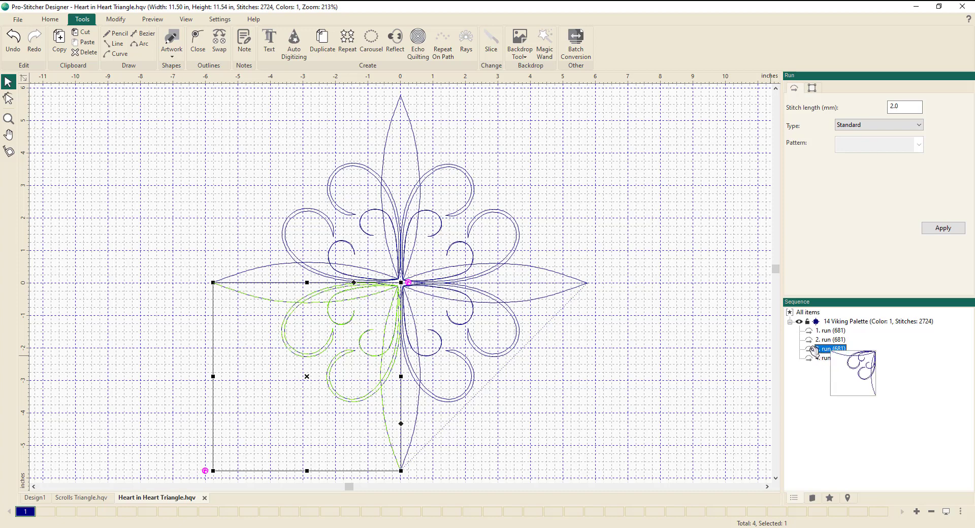
{"action": "left_click", "coordinate": [818, 358]}
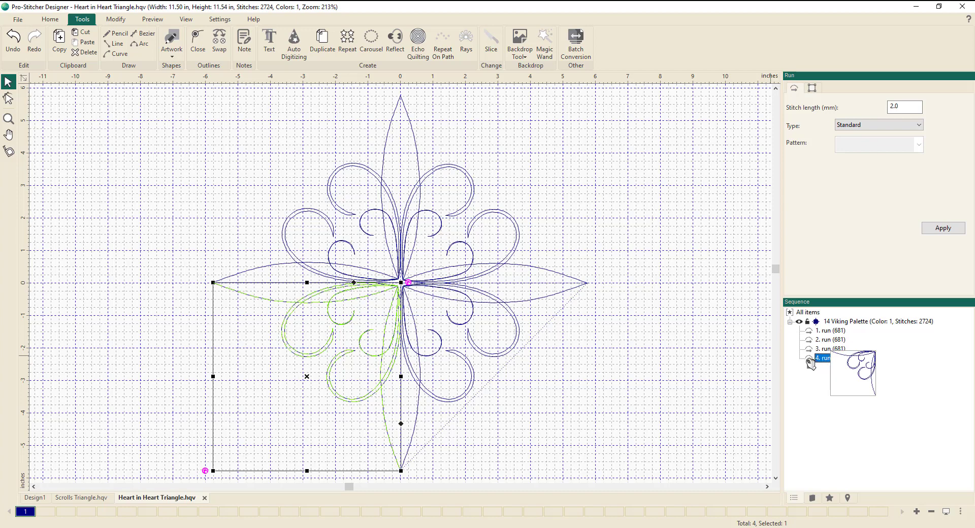
{"action": "left_click_drag", "start_coordinate": [809, 360], "coordinate": [808, 360]}
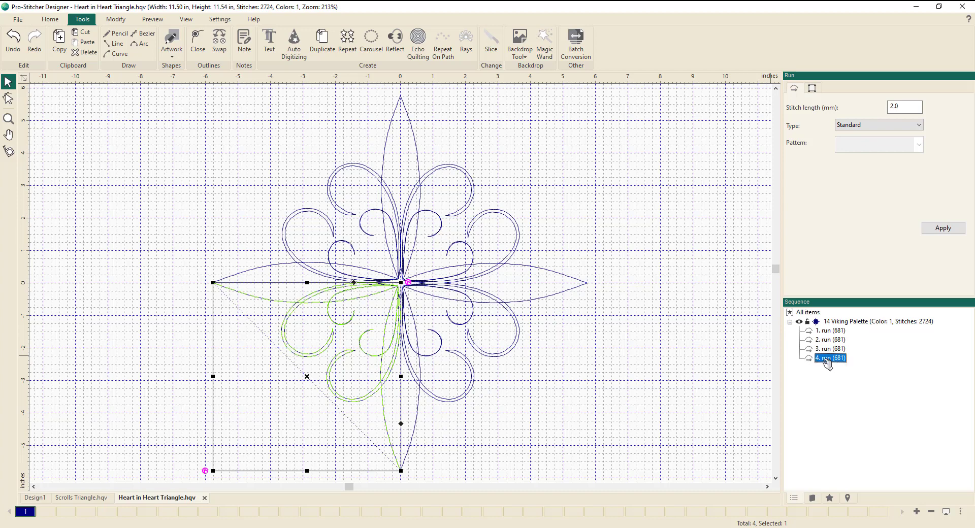
{"action": "left_click", "coordinate": [829, 349]}
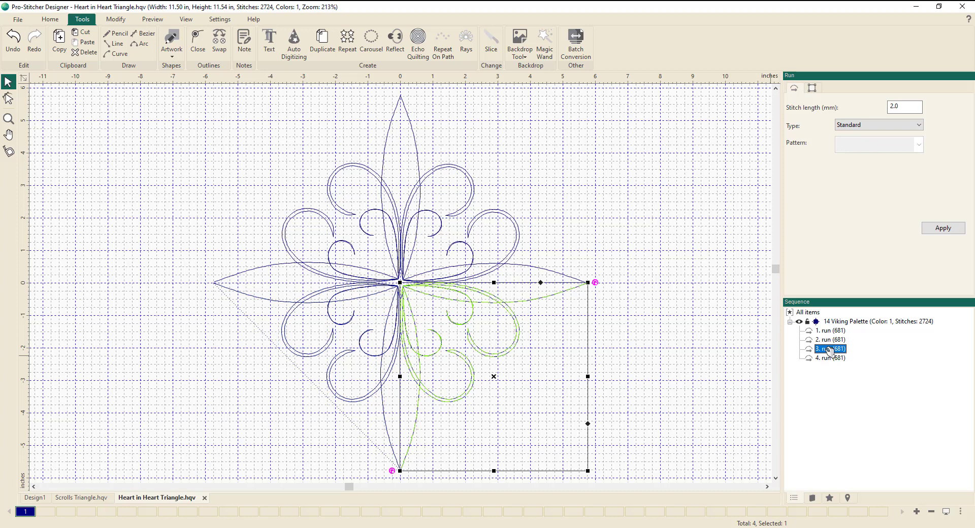
- Check the start and end points of the third, lower-right run, and swap the entry and exit points of the fourth, lower-left run
{"action": "double_click", "coordinate": [510, 349]}
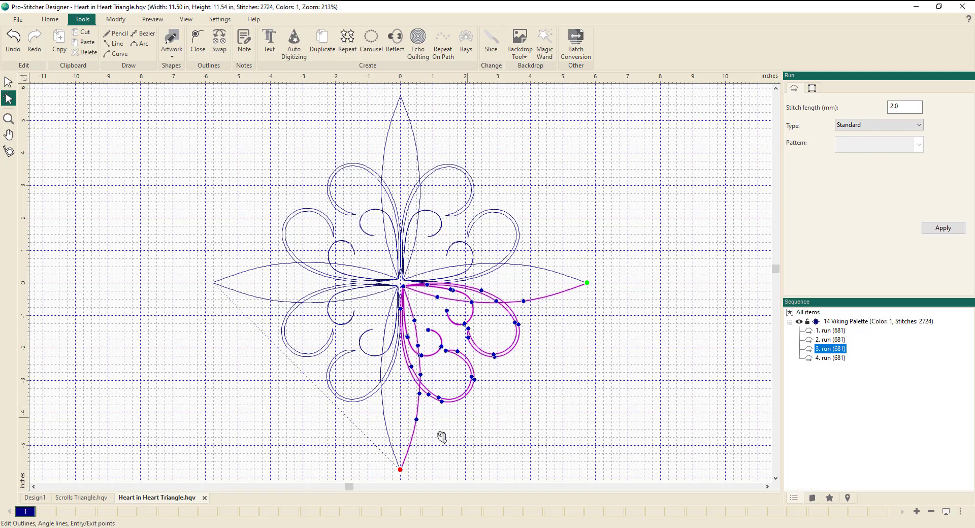
{"action": "left_click", "coordinate": [829, 358]}
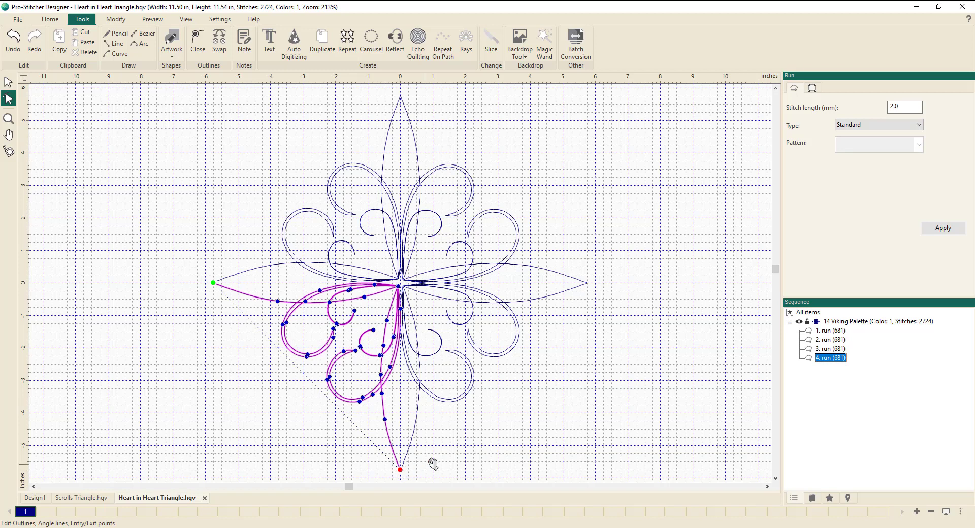
{"action": "left_click", "coordinate": [221, 45]}
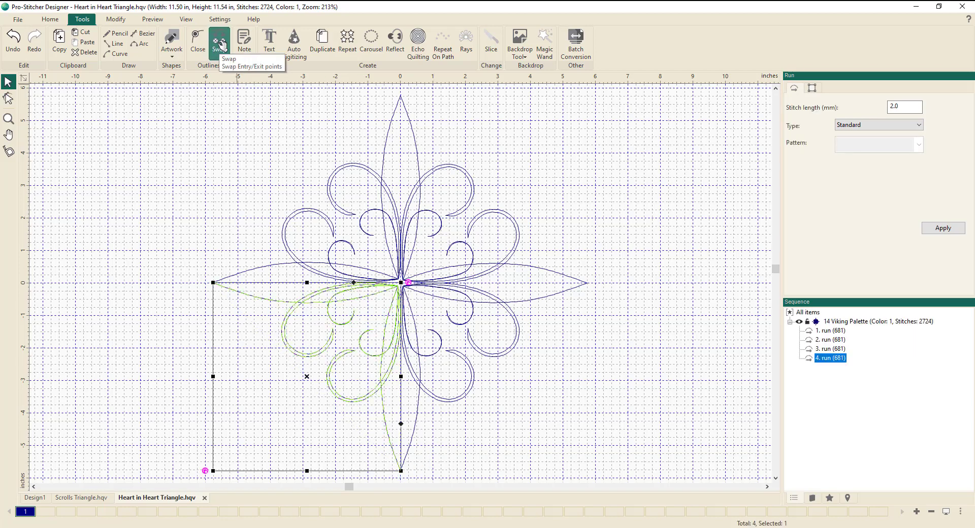
- Play the stitchout preview of the reflected heart design through to its last stitch, and close the preview
{"action": "left_click", "coordinate": [155, 21]}
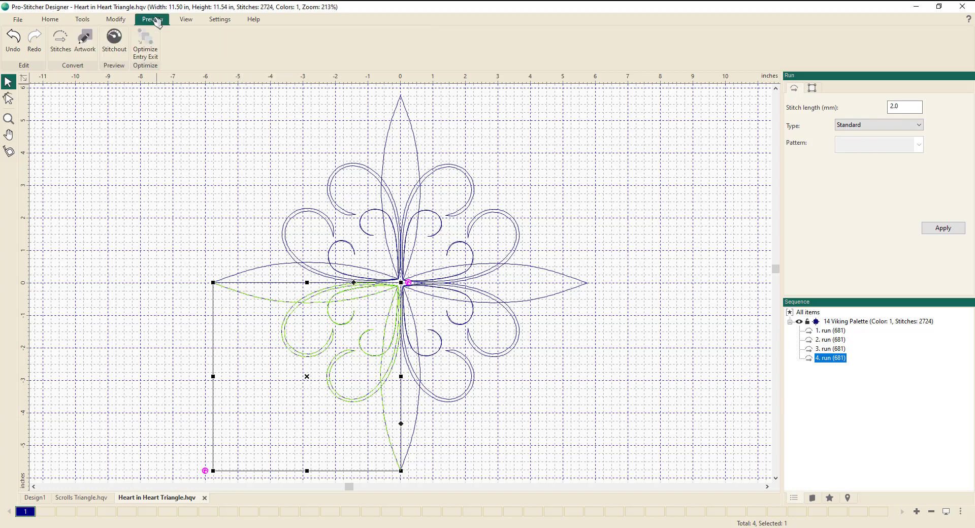
{"action": "left_click", "coordinate": [114, 40]}
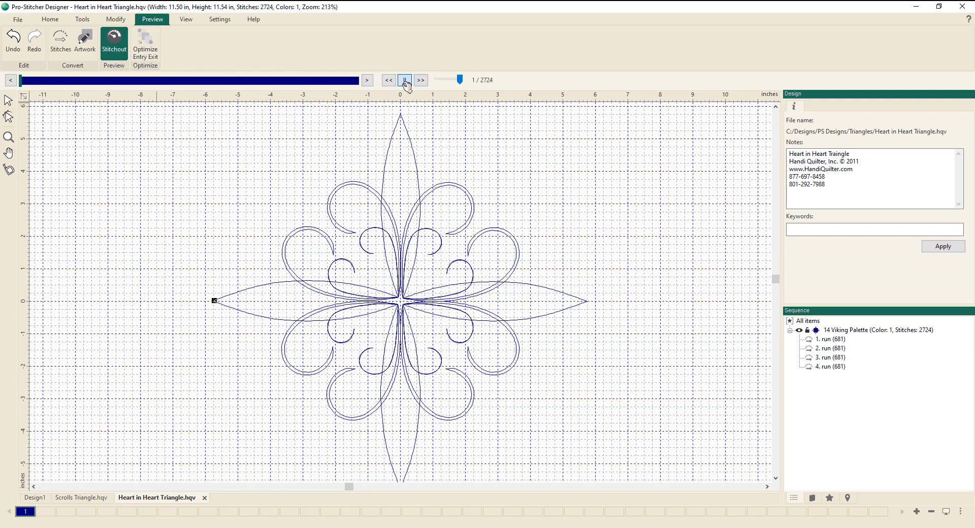
{"action": "left_click", "coordinate": [421, 80]}
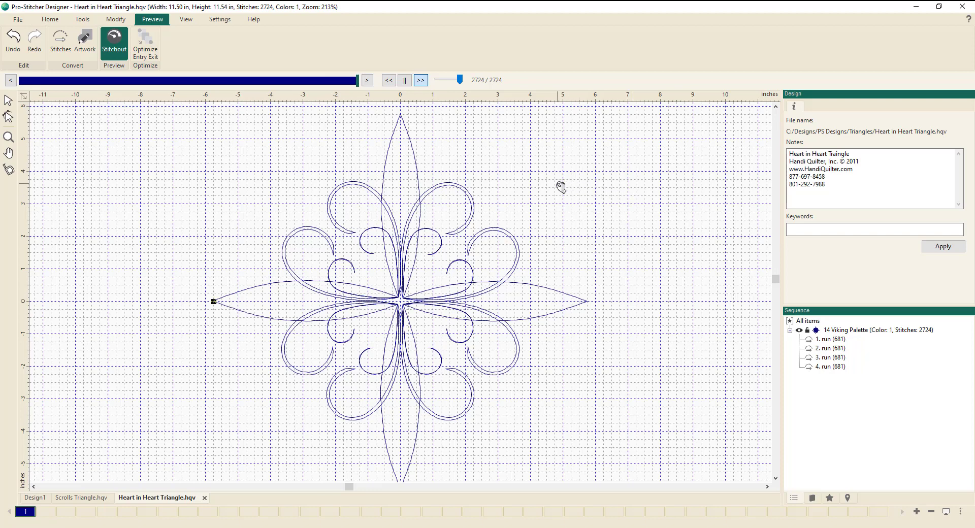
{"action": "key", "text": "Escape"}
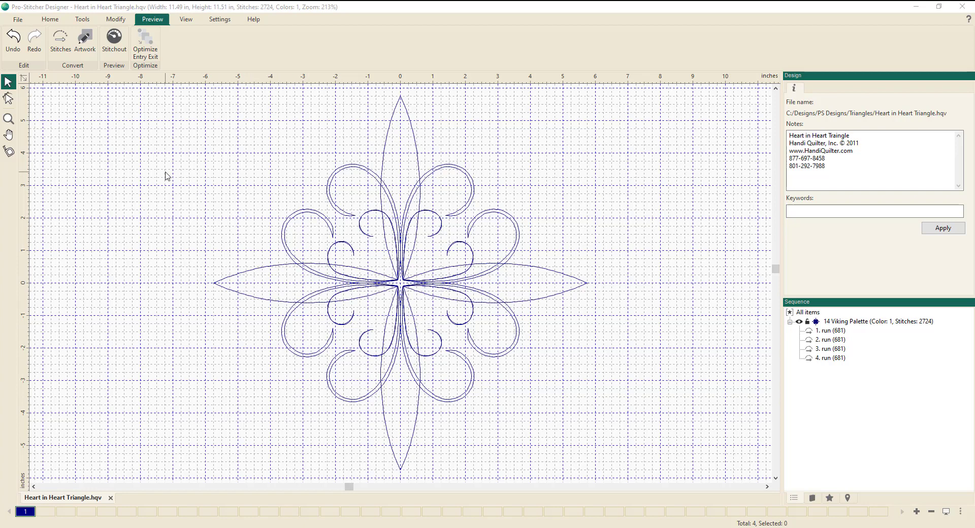
- Browse the Blocks folder of PS Designs and open Daffodil.hqv
{"action": "left_click", "coordinate": [83, 20]}
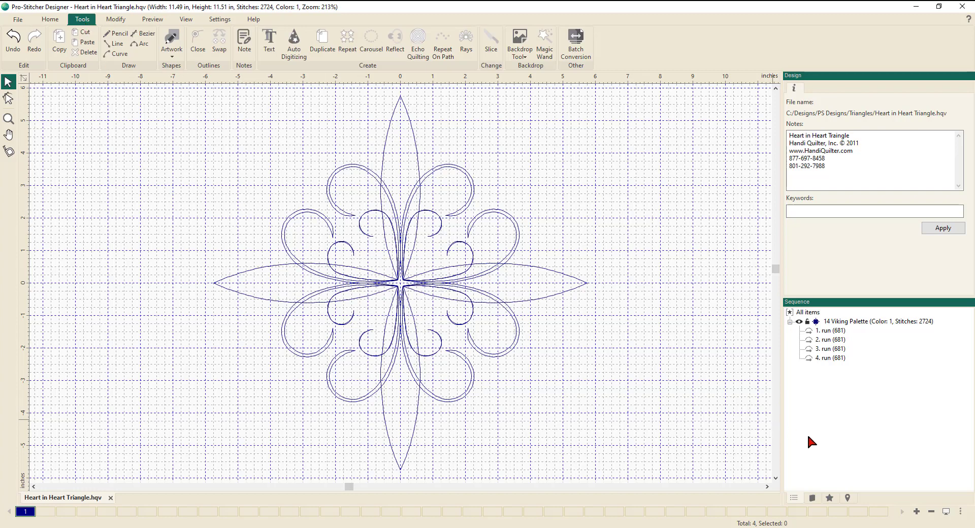
{"action": "left_click", "coordinate": [813, 499]}
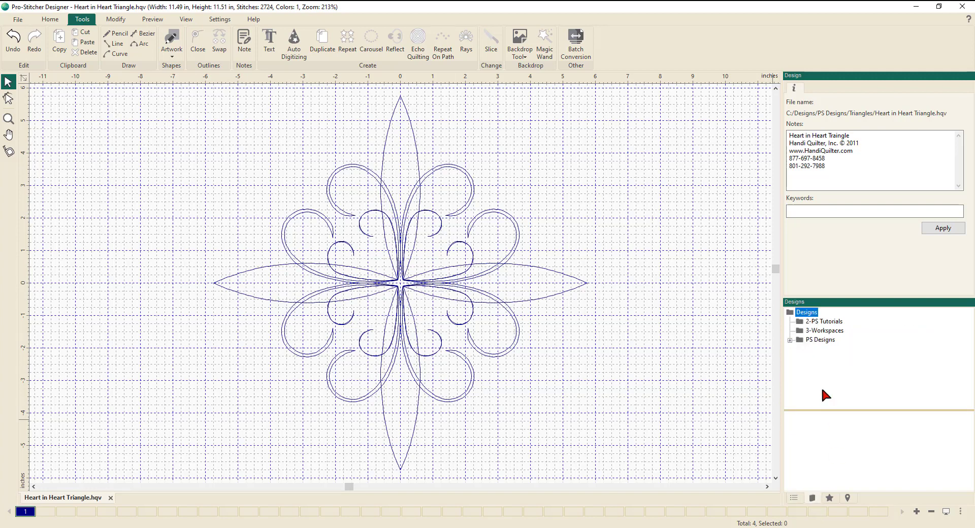
{"action": "left_click", "coordinate": [790, 340]}
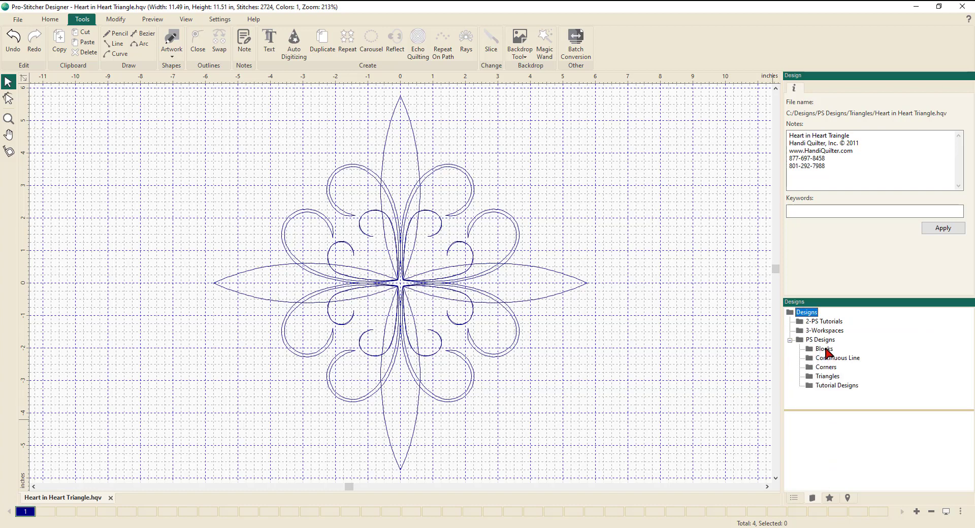
{"action": "left_click", "coordinate": [826, 351]}
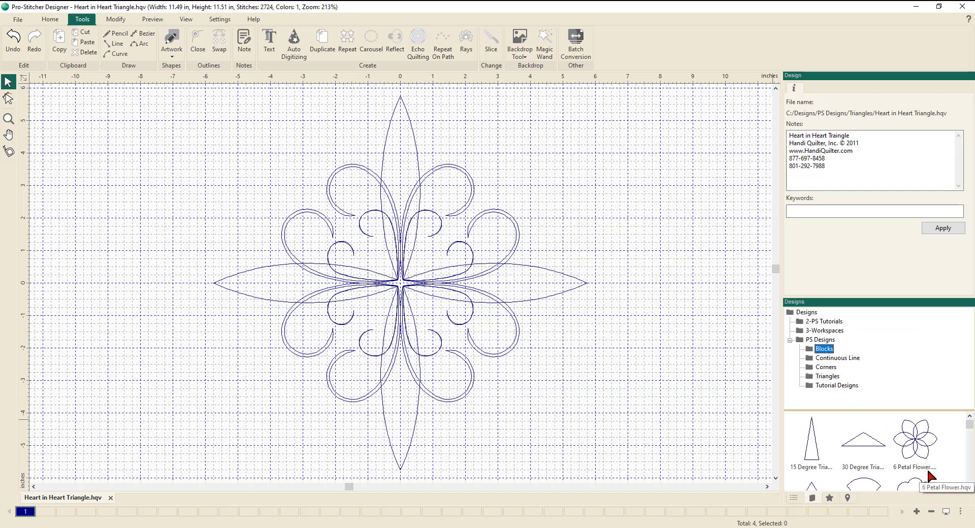
{"action": "left_click", "coordinate": [969, 486]}
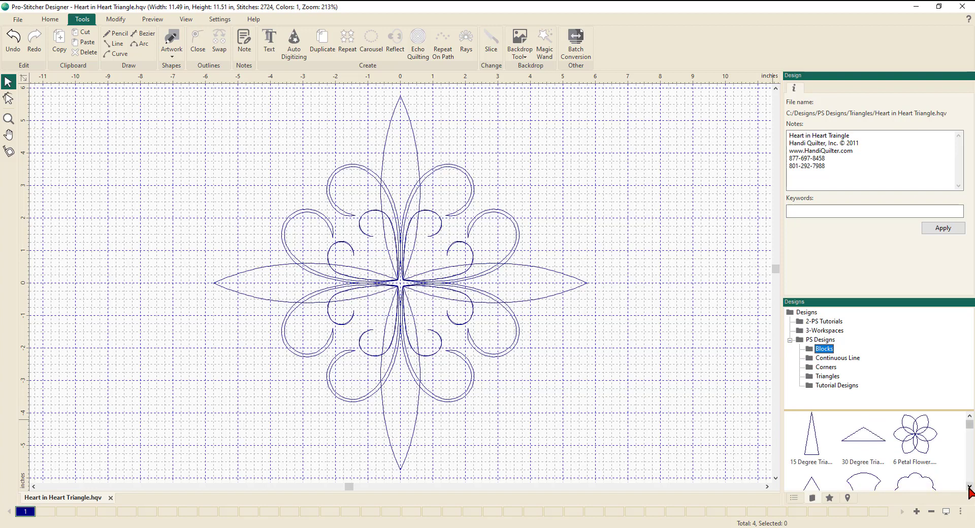
{"action": "left_click", "coordinate": [970, 486]}
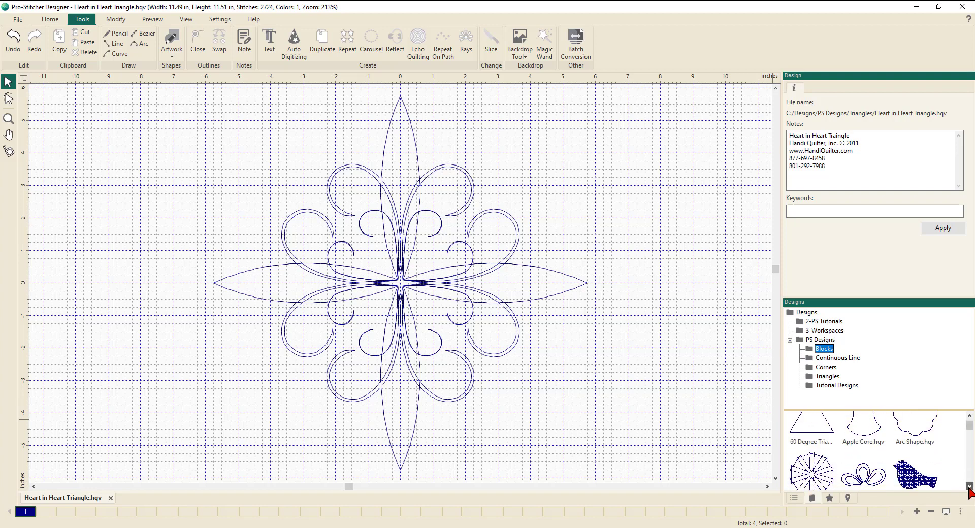
{"action": "left_click", "coordinate": [969, 486]}
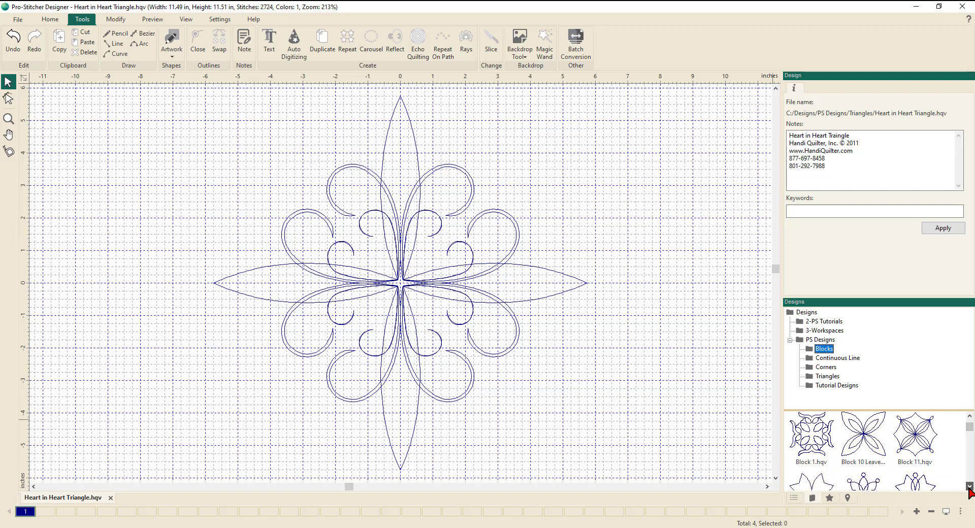
{"action": "left_click", "coordinate": [969, 486]}
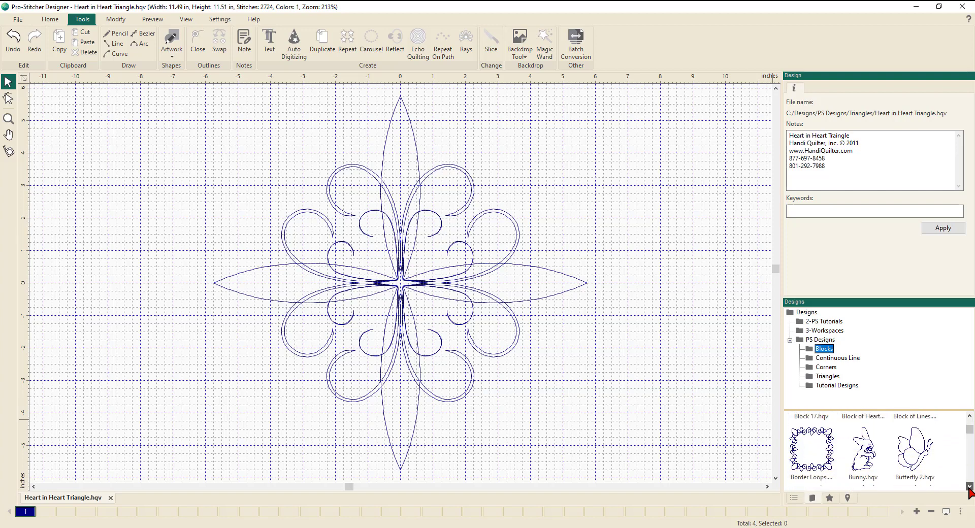
{"action": "left_click", "coordinate": [969, 486]}
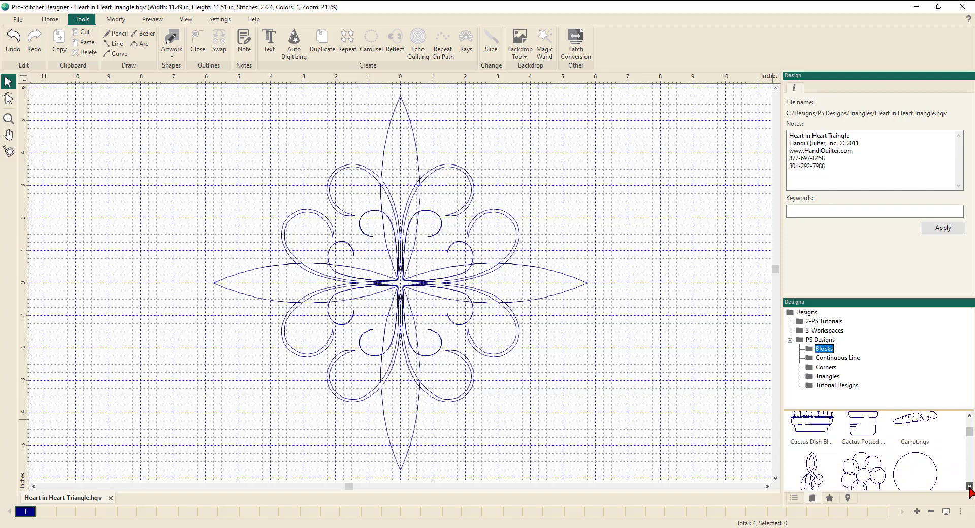
{"action": "left_click", "coordinate": [969, 486]}
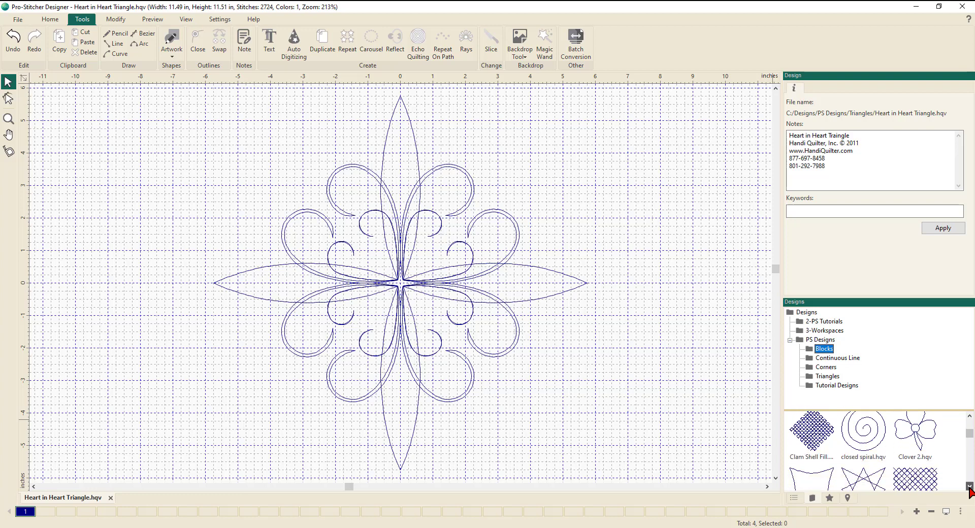
{"action": "left_click", "coordinate": [969, 486]}
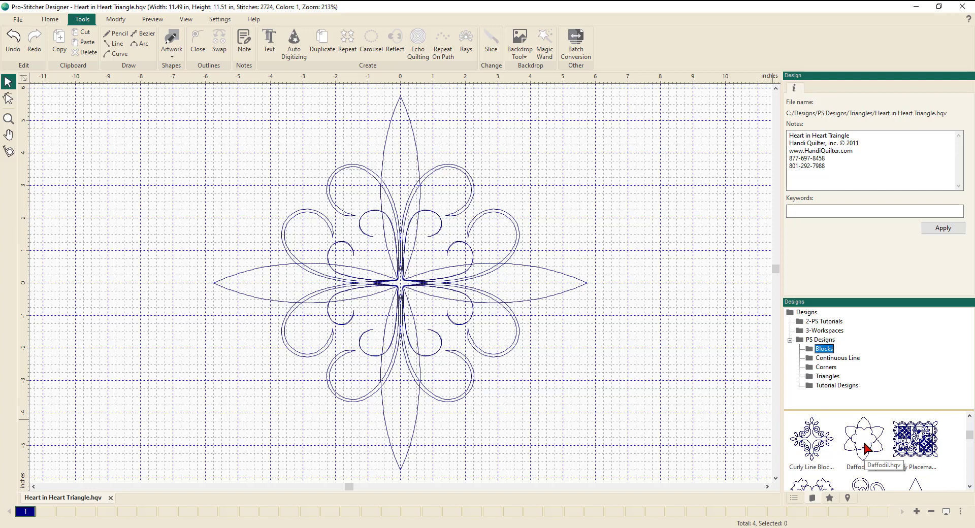
{"action": "double_click", "coordinate": [865, 447]}
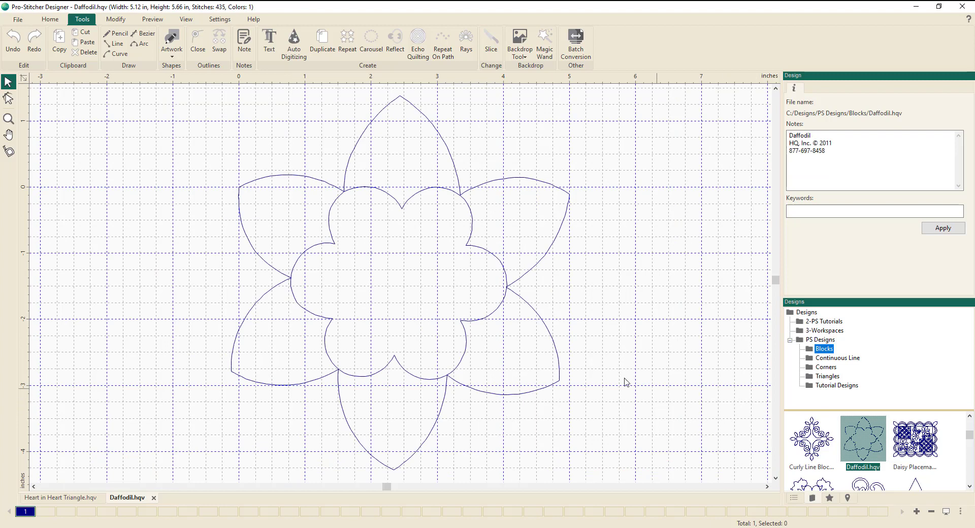
- Try echo quilting outward around the daffodil with four outlines about 0.25 in apart, and undo the echo
{"action": "left_click", "coordinate": [508, 290]}
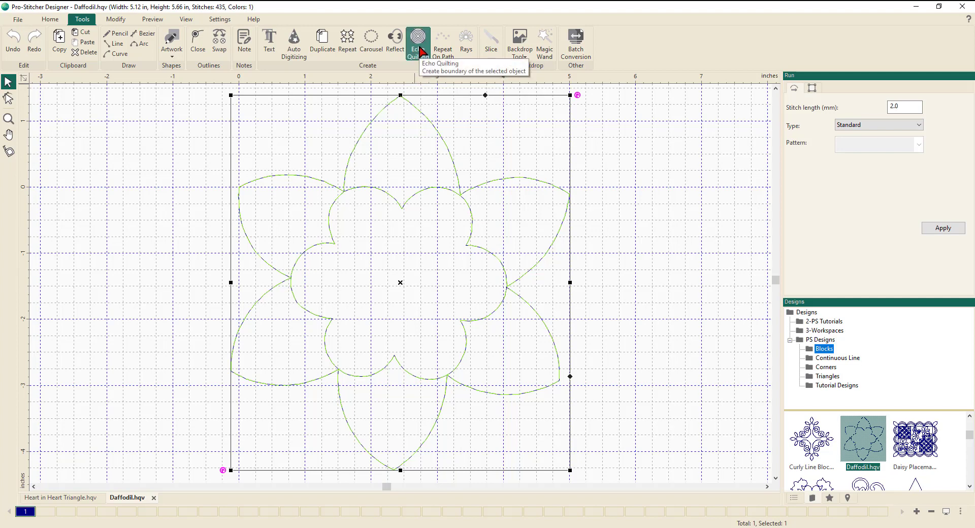
{"action": "left_click", "coordinate": [420, 50]}
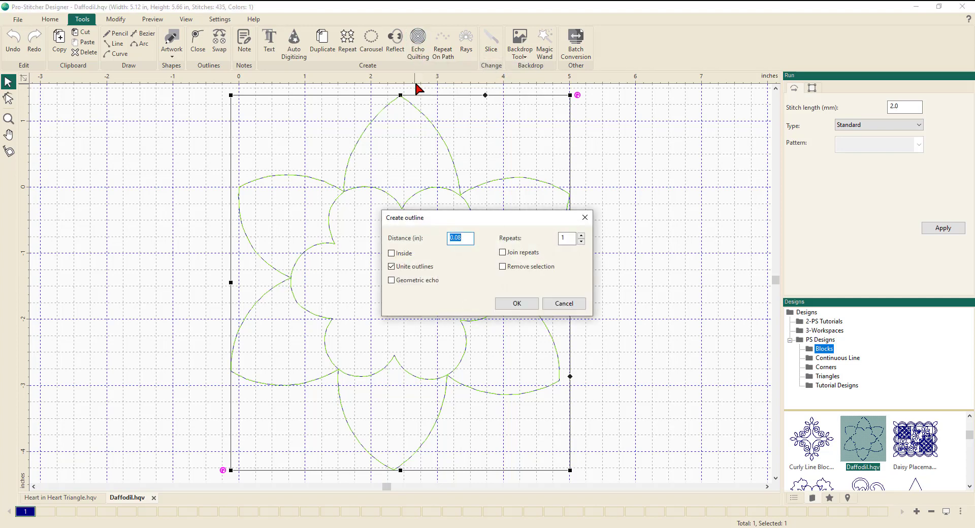
{"action": "left_click_drag", "start_coordinate": [481, 217], "coordinate": [552, 167]}
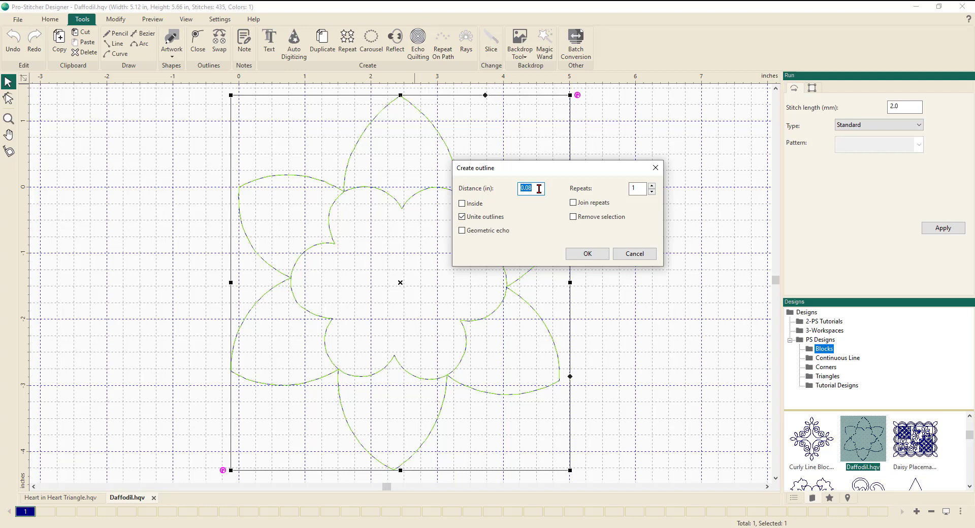
{"action": "type", "text": "0"}
{"action": "left_click", "coordinate": [652, 186]}
{"action": "left_click", "coordinate": [599, 257]}
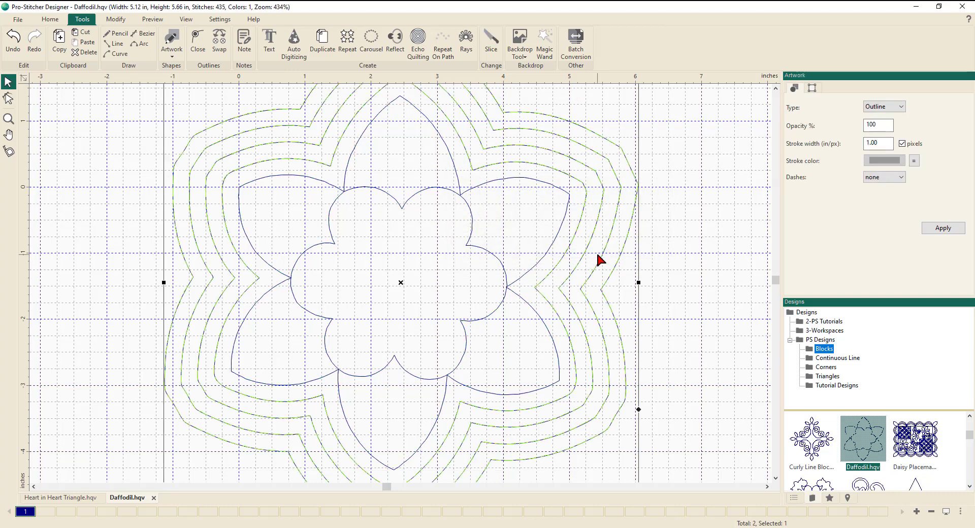
{"action": "key", "text": "0"}
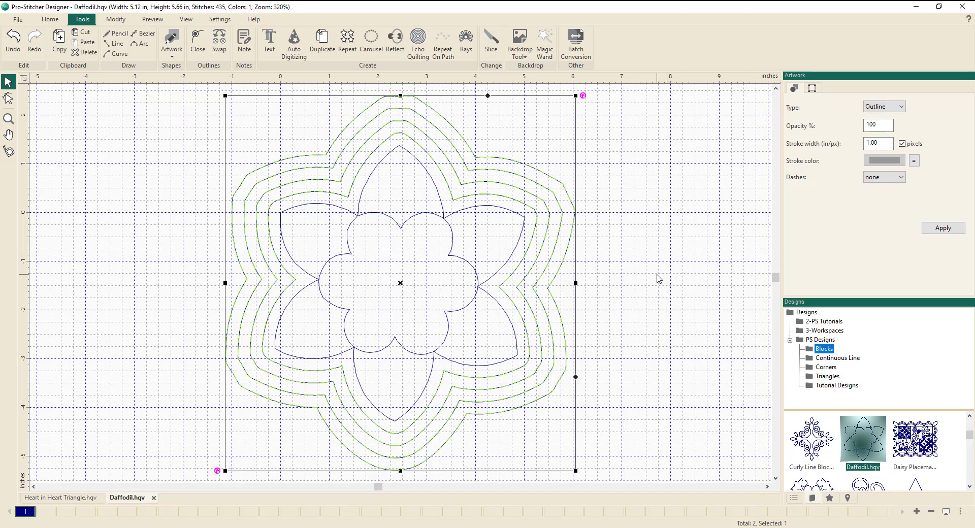
{"action": "left_click", "coordinate": [15, 49]}
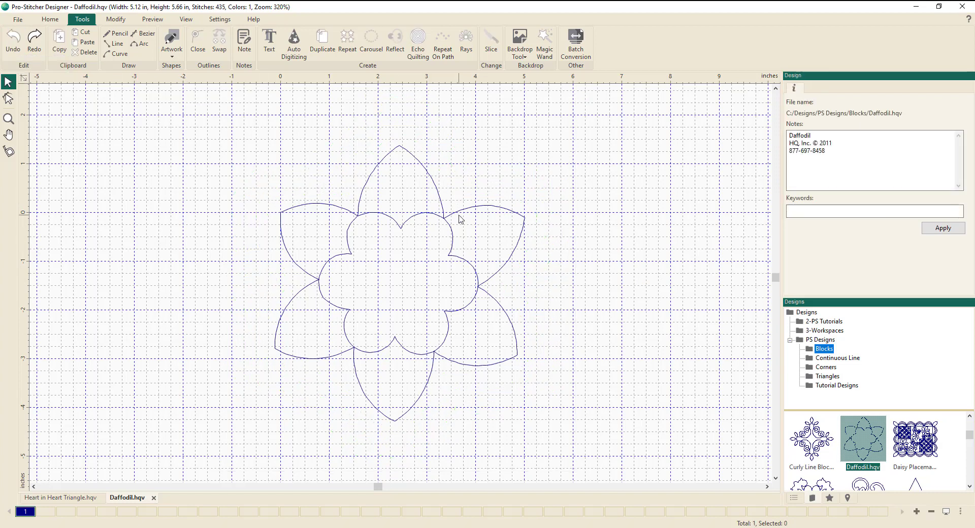
- Create repeated, closely spaced echo quilting outlines on the inside of the daffodil's petals and centre
{"action": "left_click", "coordinate": [446, 220]}
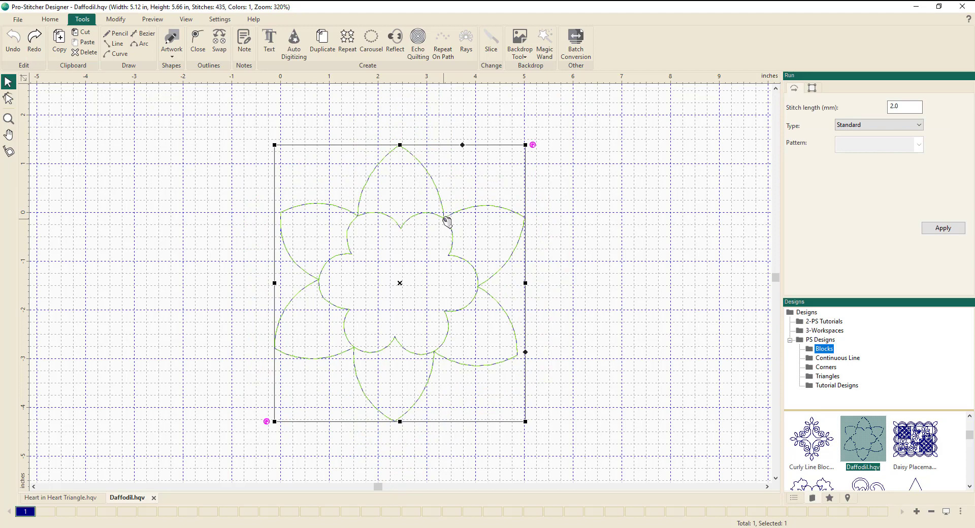
{"action": "left_click", "coordinate": [420, 48]}
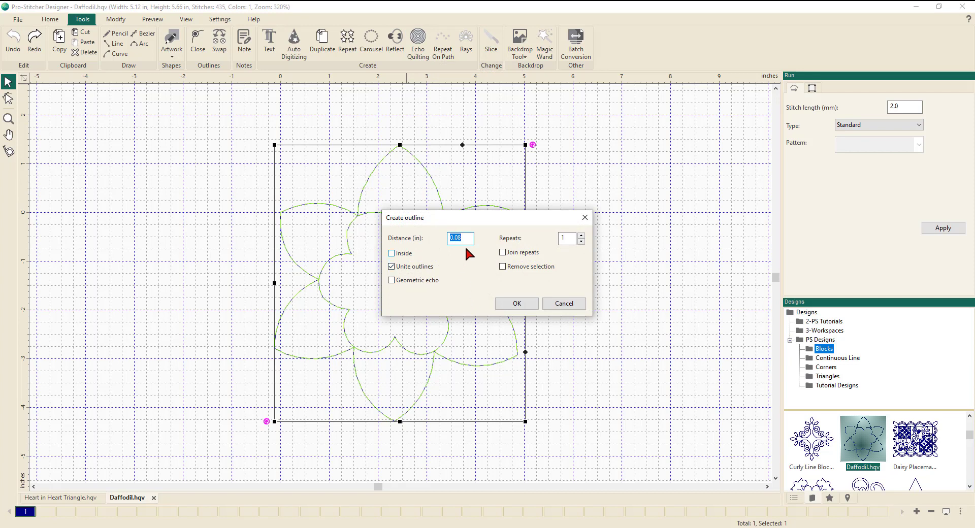
{"action": "type", "text": "0"}
{"action": "left_click", "coordinate": [581, 236]}
{"action": "left_click", "coordinate": [581, 236]}
{"action": "left_click", "coordinate": [399, 259]}
{"action": "left_click", "coordinate": [394, 274]}
{"action": "left_click", "coordinate": [393, 286]}
{"action": "left_click", "coordinate": [517, 304]}
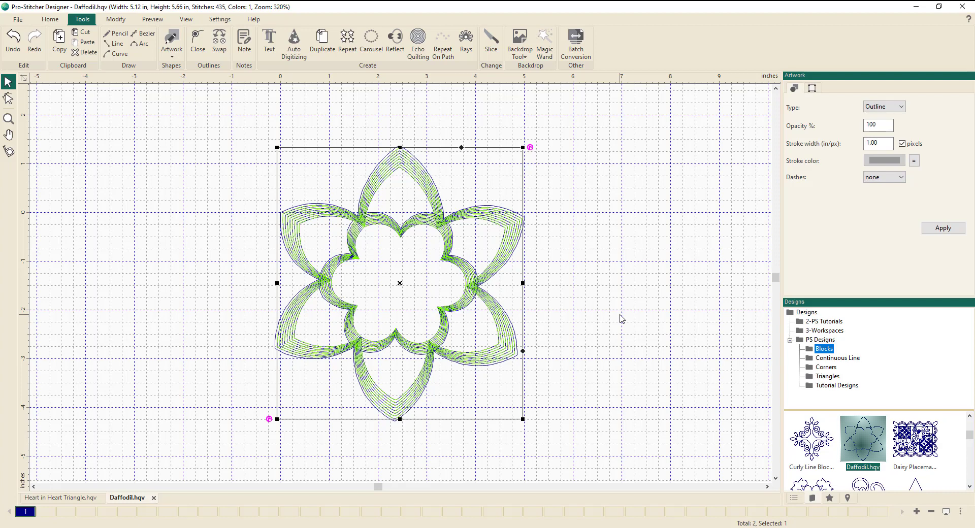
- Open Leaf Trail.hqv from the Continuous Line designs and set its height to 1.25 in with the aspect ratio maintained
{"action": "key", "text": "Down"}
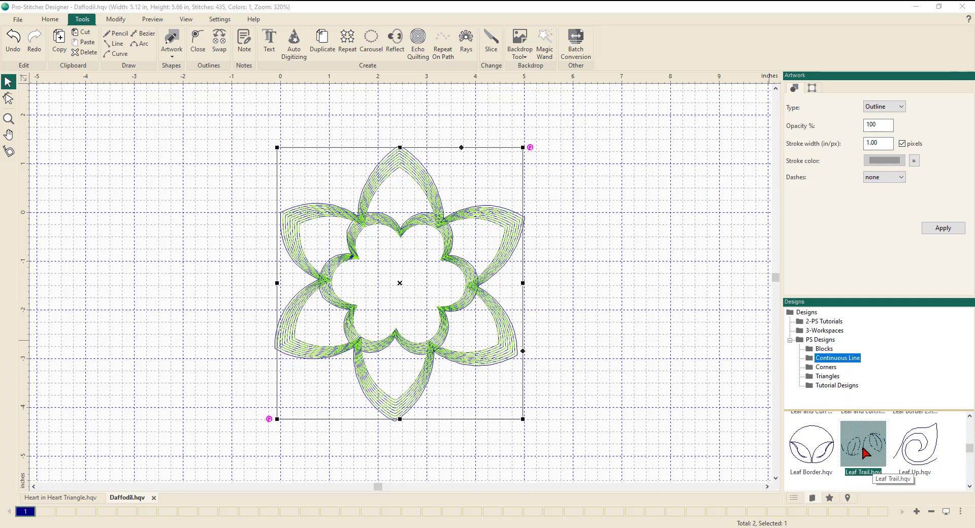
{"action": "double_click", "coordinate": [866, 453]}
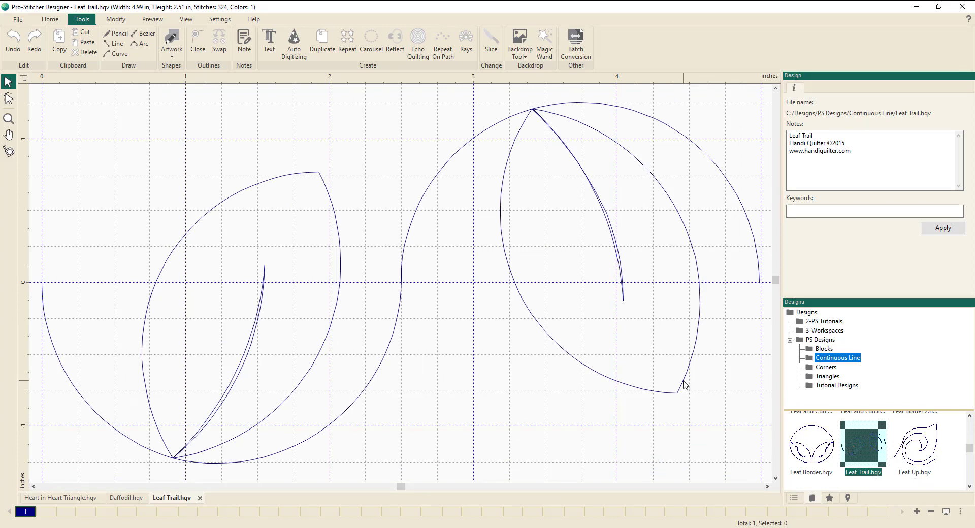
{"action": "left_click", "coordinate": [684, 385]}
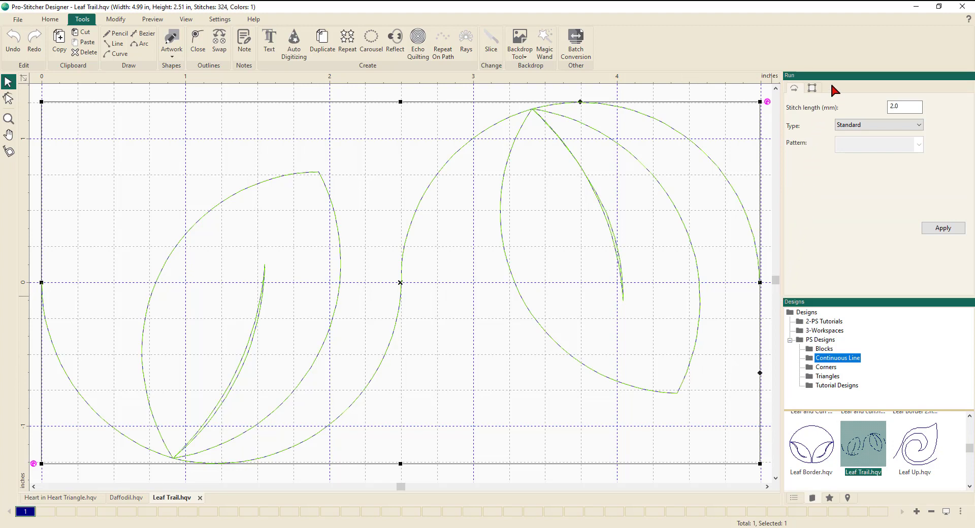
{"action": "left_click", "coordinate": [812, 89]}
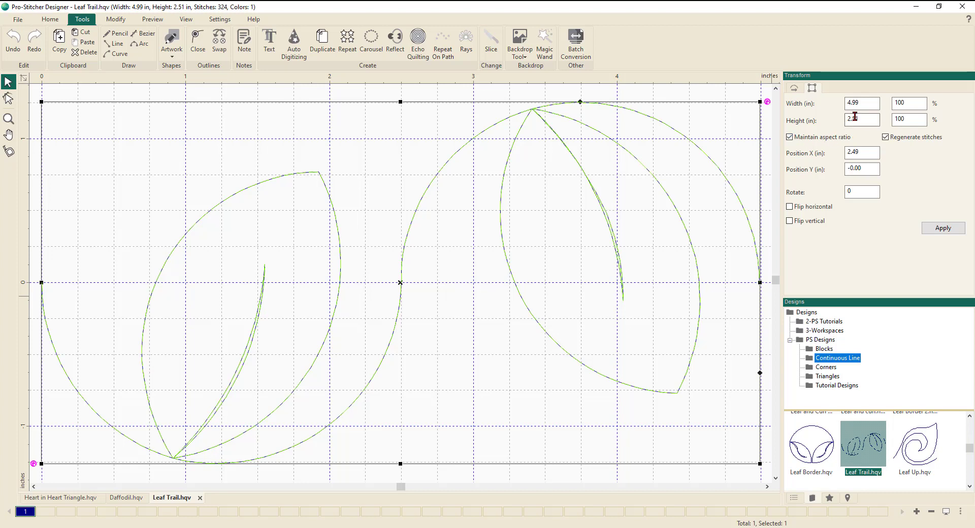
{"action": "left_click_drag", "start_coordinate": [859, 120], "coordinate": [830, 117]}
{"action": "type", "text": "1.25"}
{"action": "left_click", "coordinate": [943, 230]}
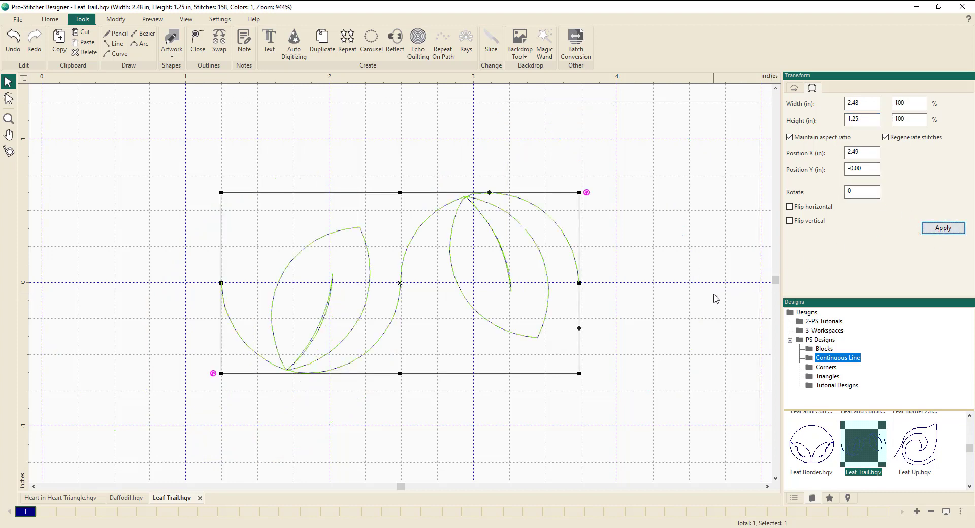
- Draw a wavy five-point curve with two crests above the leaf trail, about 13.6 in wide and 2 in high
{"action": "scroll", "coordinate": [675, 291], "scroll_direction": "down", "scroll_amount": 1}
{"action": "scroll", "coordinate": [675, 291], "scroll_direction": "down", "scroll_amount": 5}
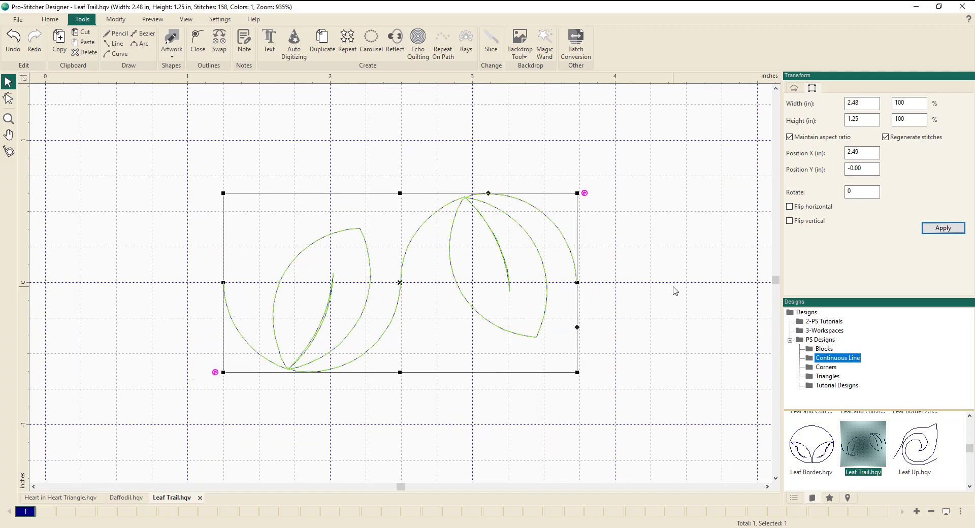
{"action": "scroll", "coordinate": [675, 291], "scroll_direction": "down", "scroll_amount": 3}
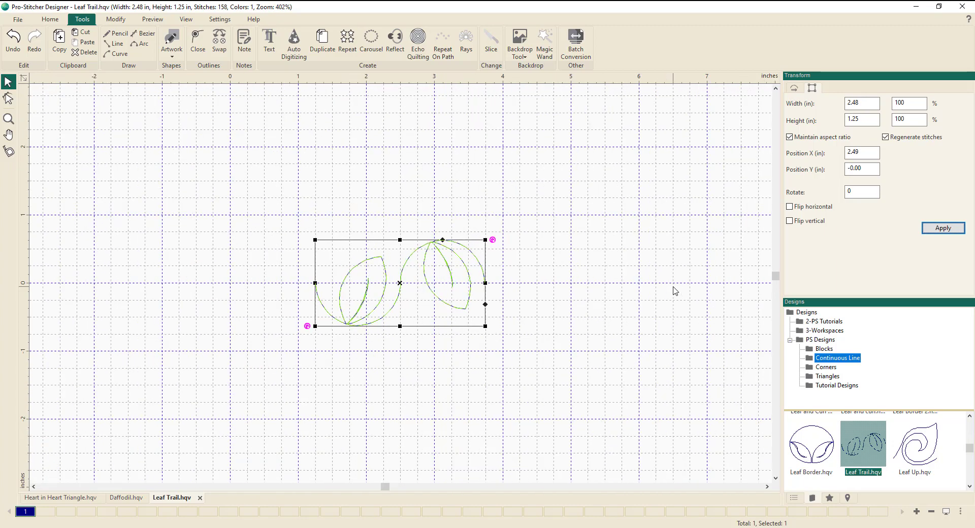
{"action": "scroll", "coordinate": [675, 291], "scroll_direction": "down", "scroll_amount": 1}
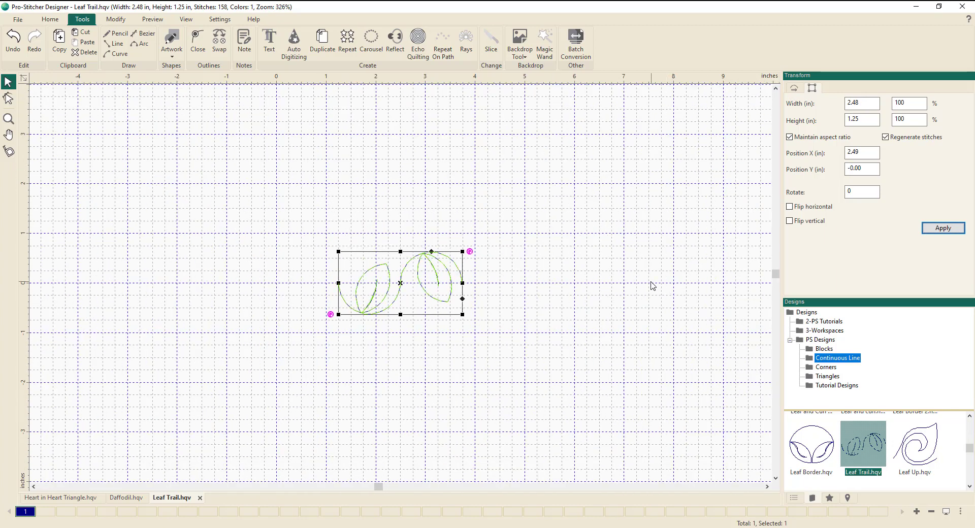
{"action": "scroll", "coordinate": [648, 283], "scroll_direction": "down", "scroll_amount": 1}
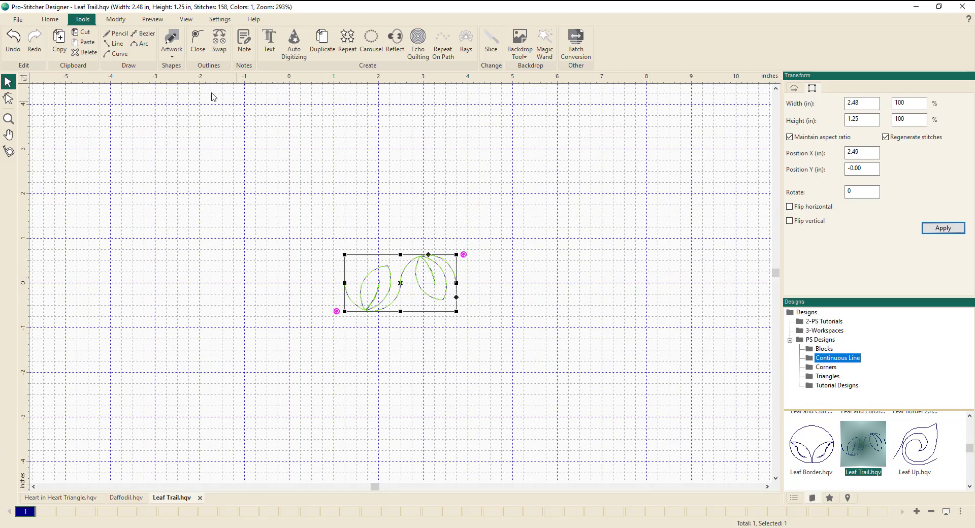
{"action": "left_click", "coordinate": [116, 54]}
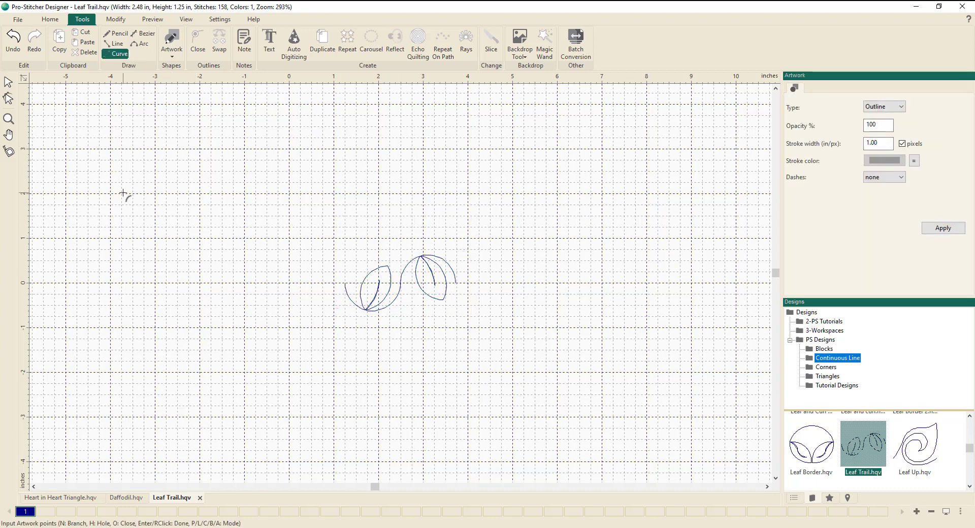
{"action": "left_click", "coordinate": [106, 226]}
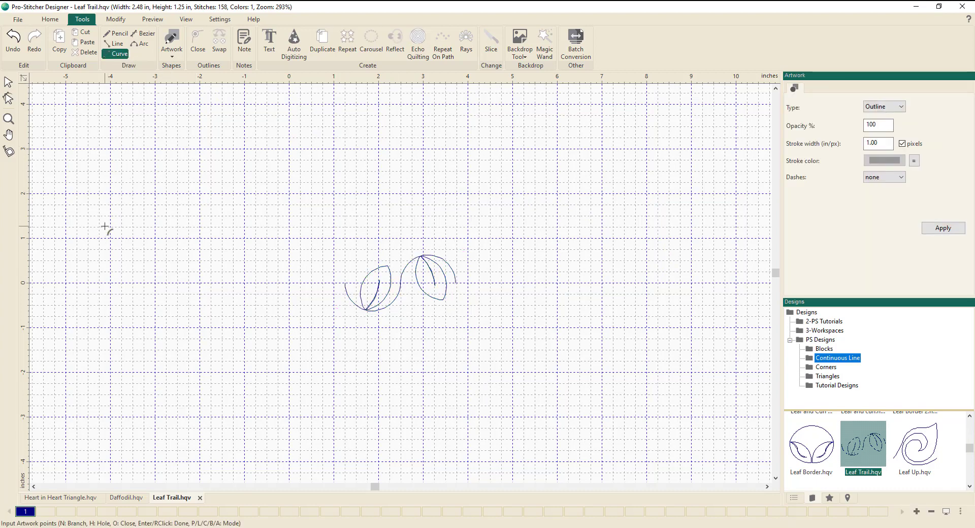
{"action": "left_click", "coordinate": [245, 149]}
{"action": "left_click", "coordinate": [390, 227]}
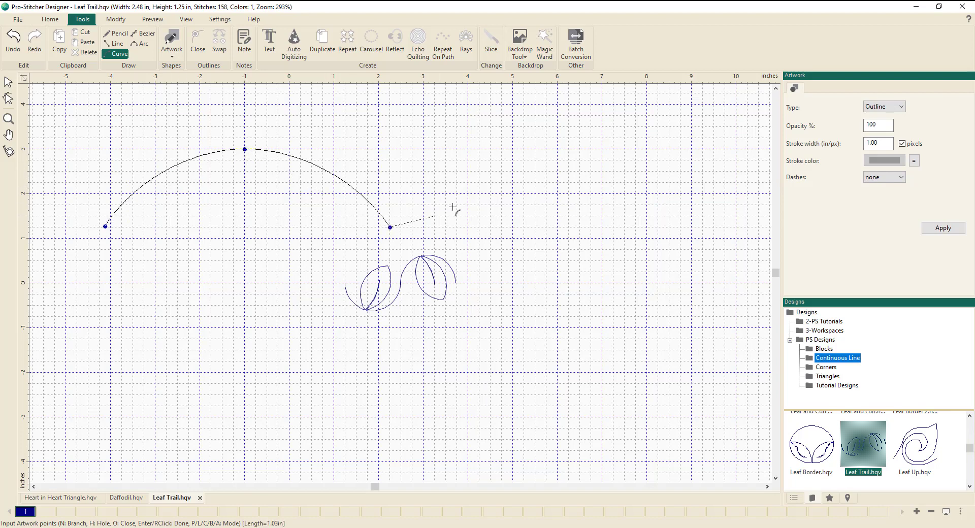
{"action": "left_click", "coordinate": [536, 150]}
{"action": "left_click", "coordinate": [714, 238]}
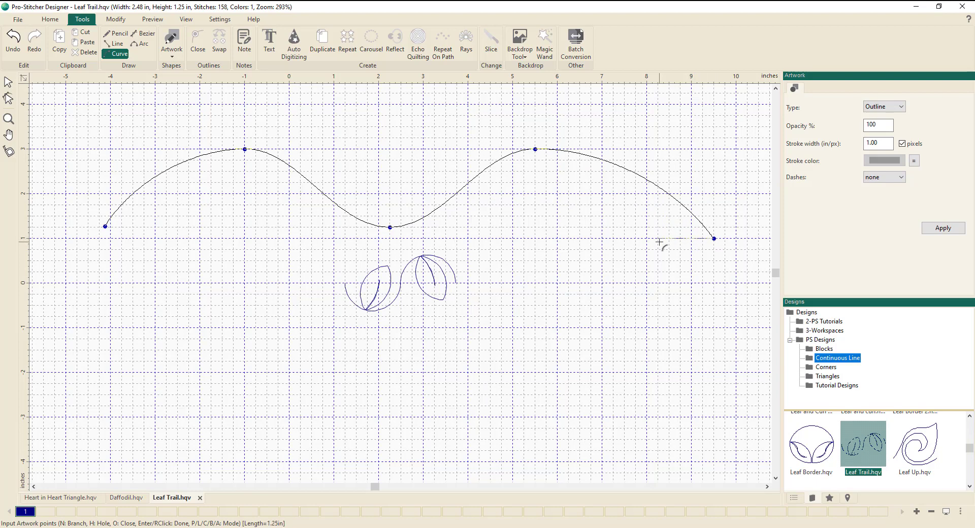
{"action": "key", "text": "Return"}
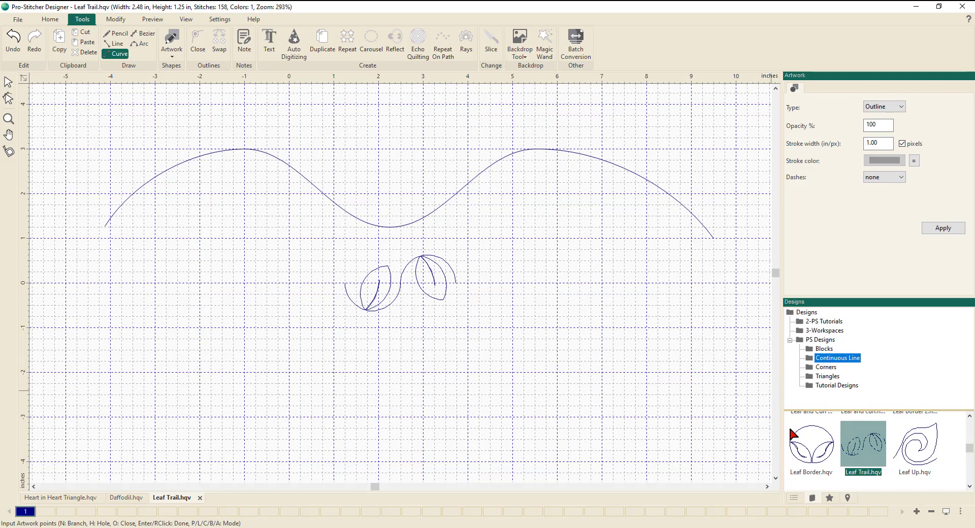
- Convert the leaf trail's run stitches to artwork
{"action": "left_click", "coordinate": [795, 499]}
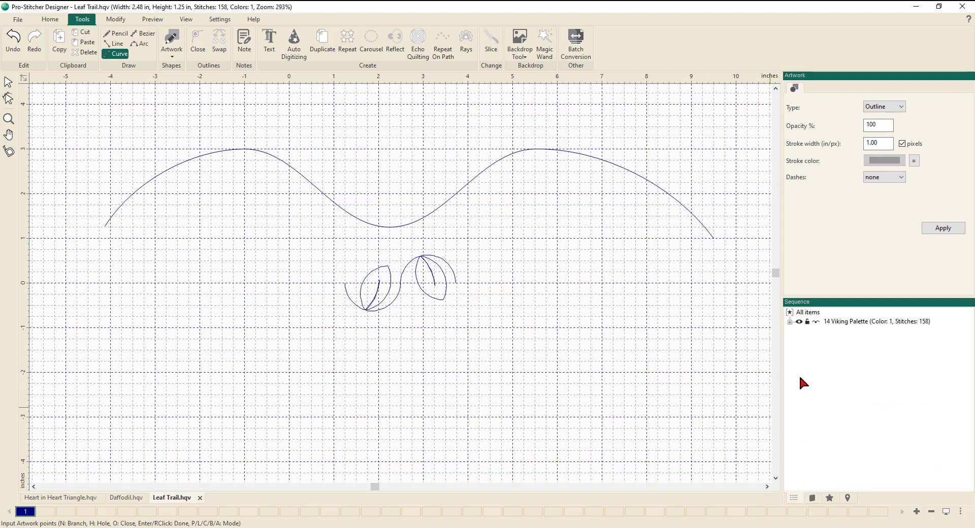
{"action": "left_click", "coordinate": [790, 322]}
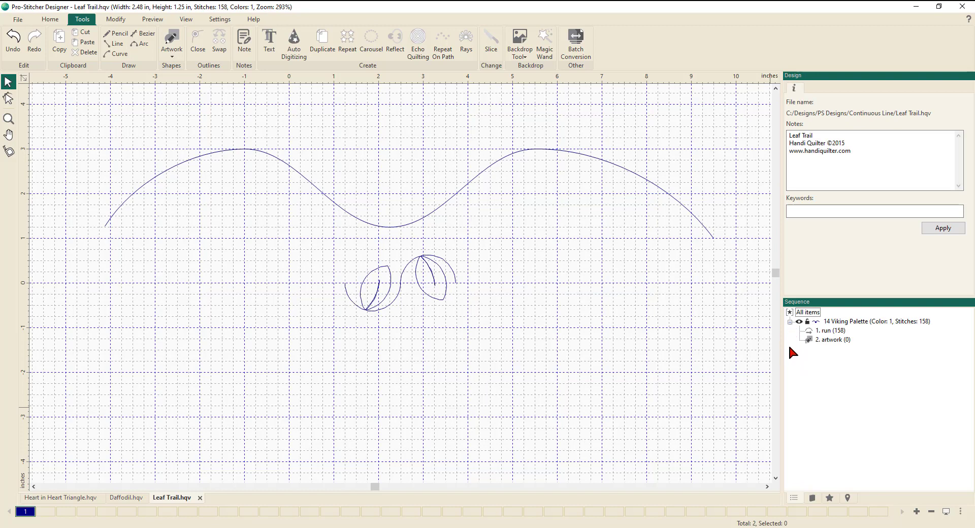
{"action": "mouse_move", "coordinate": [809, 330]}
{"action": "right_click", "coordinate": [827, 335]}
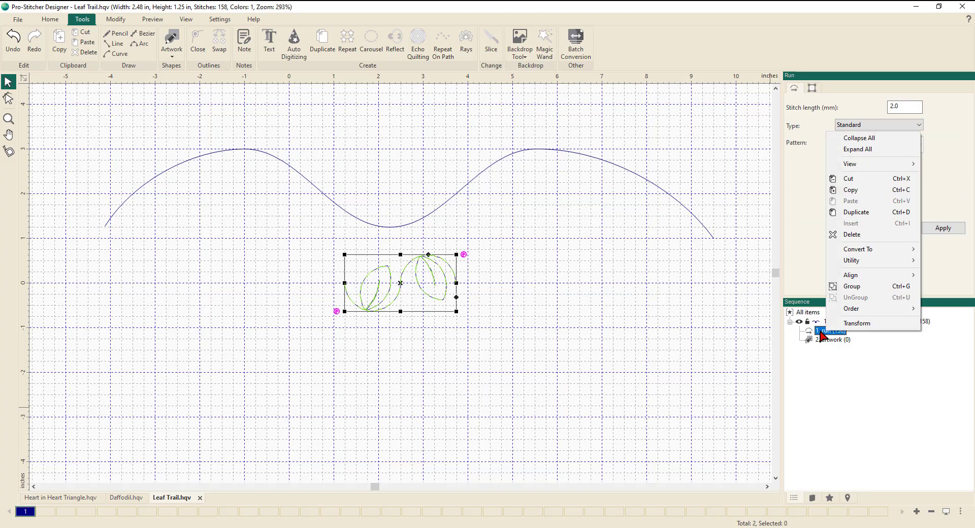
{"action": "mouse_move", "coordinate": [865, 252]}
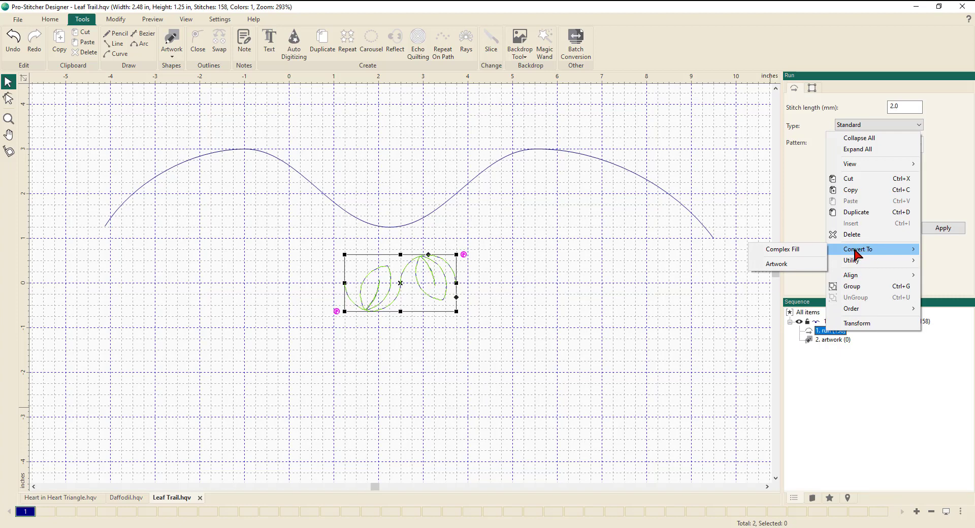
{"action": "left_click", "coordinate": [771, 265]}
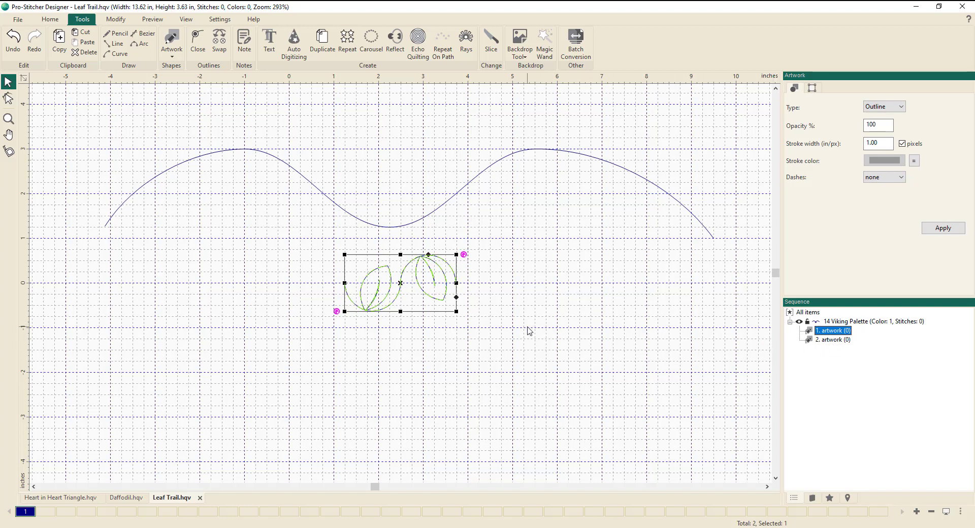
- Repeat the leaf trail along the wavy curve with Repeat On Path, using a 2.48 in division length and no reflection
{"action": "key", "text": "ctrl+a"}
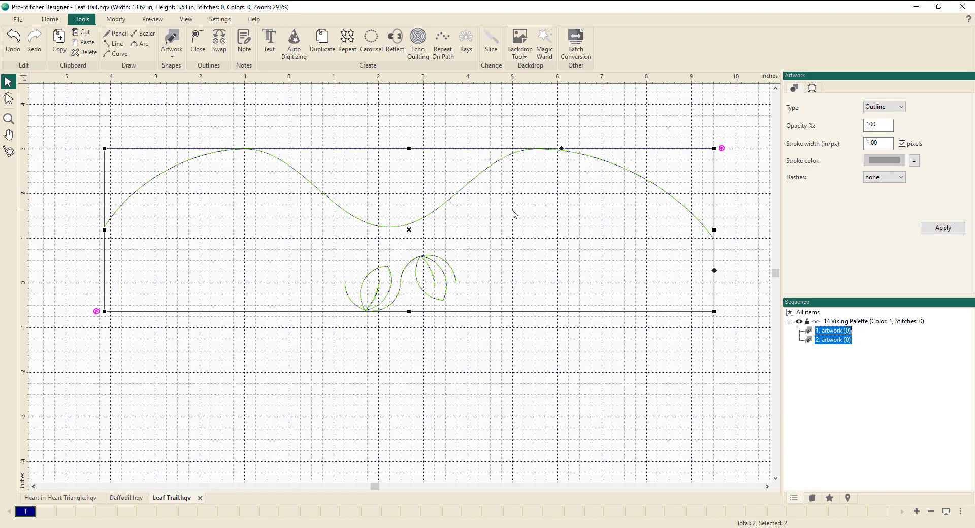
{"action": "left_click", "coordinate": [445, 56]}
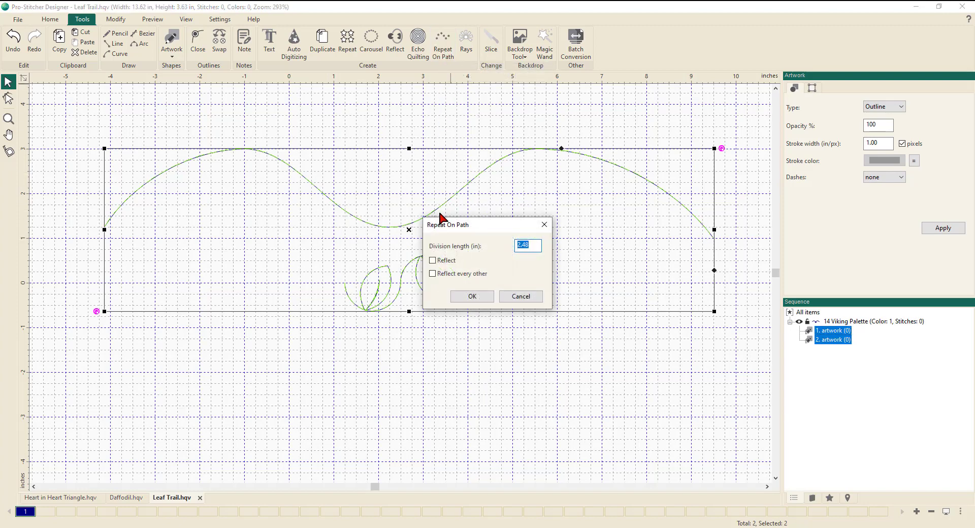
{"action": "left_click", "coordinate": [479, 301]}
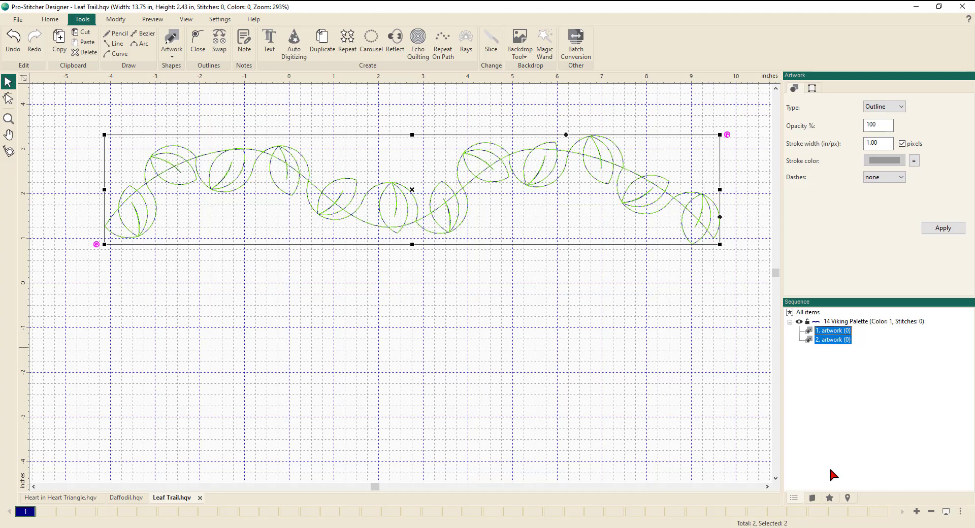
- Open Lariet.hqv from the Continuous Line designs
{"action": "left_click", "coordinate": [813, 501]}
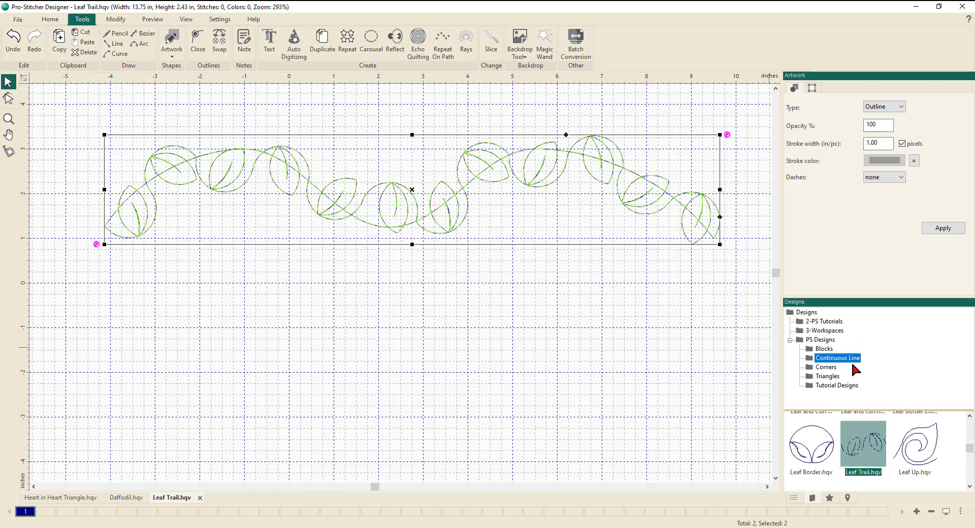
{"action": "scroll", "coordinate": [850, 448], "scroll_direction": "up", "scroll_amount": 2}
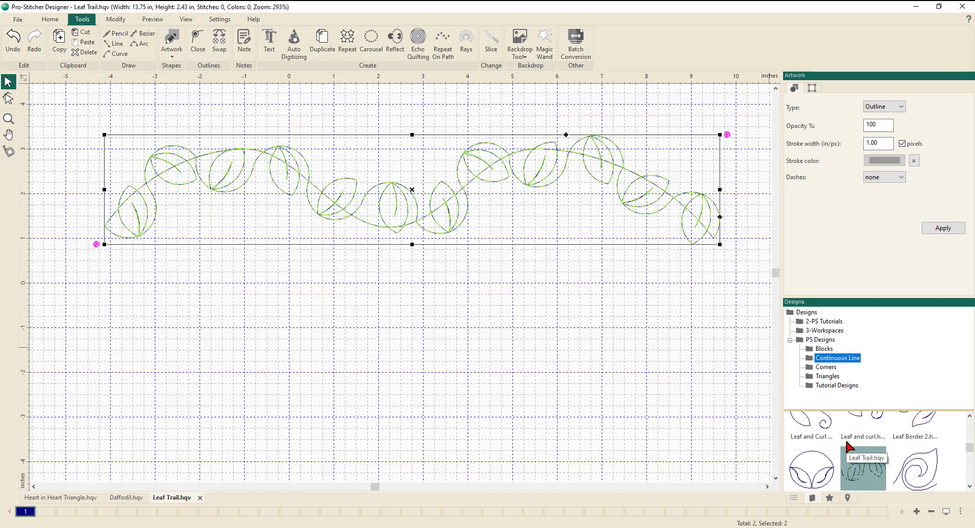
{"action": "scroll", "coordinate": [846, 451], "scroll_direction": "up", "scroll_amount": 4}
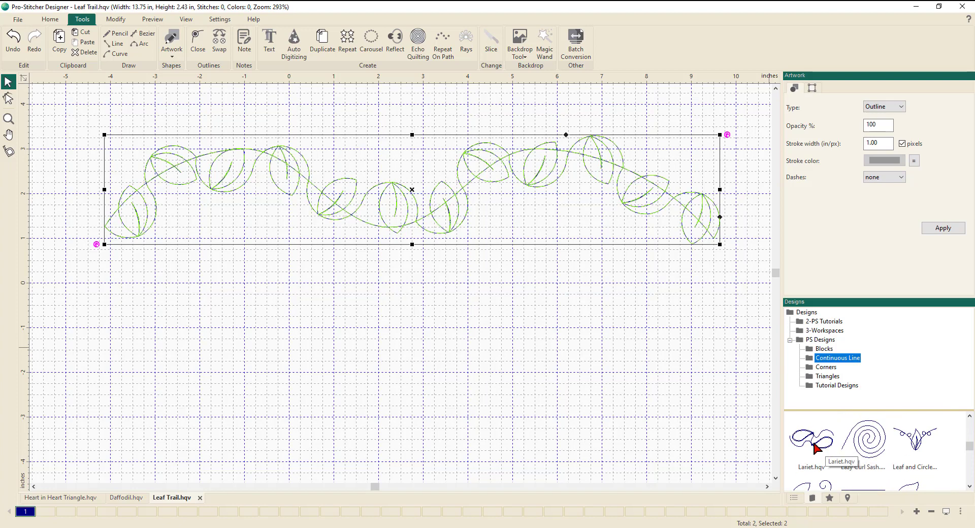
{"action": "double_click", "coordinate": [813, 445]}
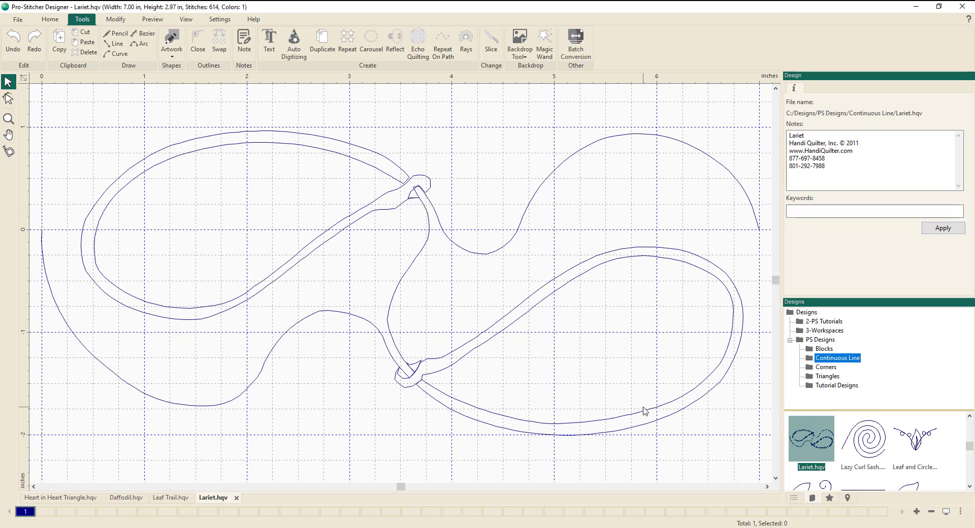
- Set the lariat design's width to 2.00 in with the aspect ratio maintained
{"action": "left_click", "coordinate": [645, 414]}
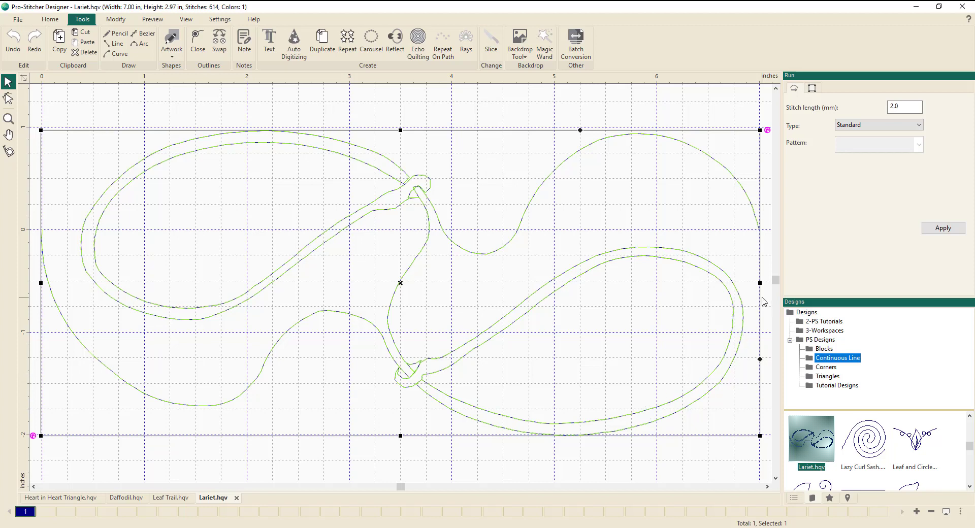
{"action": "left_click", "coordinate": [811, 90]}
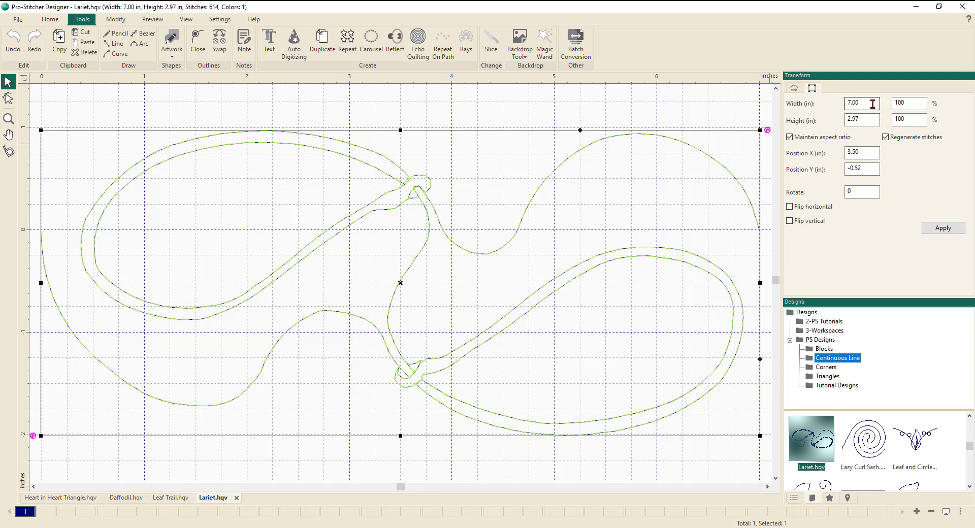
{"action": "left_click_drag", "start_coordinate": [871, 103], "coordinate": [842, 104]}
{"action": "type", "text": "2.00"}
{"action": "left_click", "coordinate": [943, 228]}
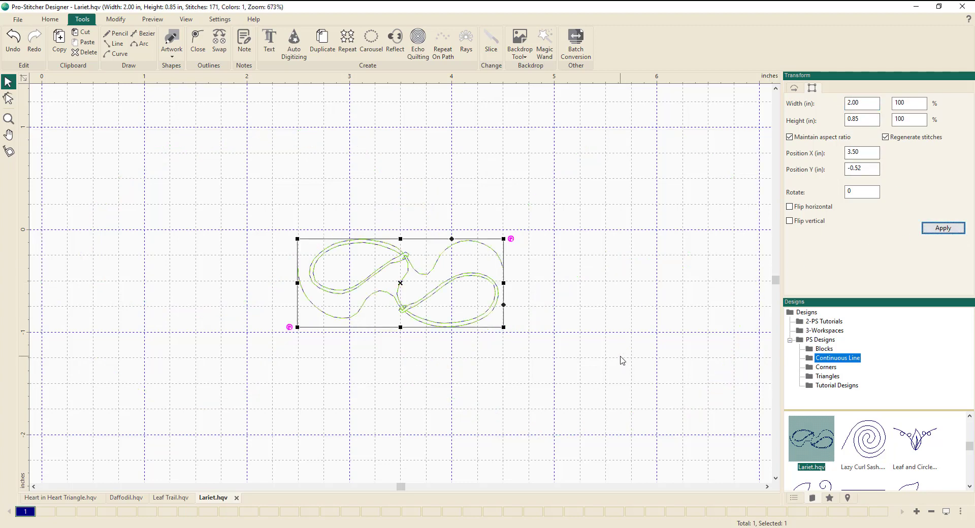
- Center the lariat design on the origin
{"action": "scroll", "coordinate": [620, 357], "scroll_direction": "up", "scroll_amount": 3}
{"action": "scroll", "coordinate": [619, 357], "scroll_direction": "down", "scroll_amount": 7}
{"action": "scroll", "coordinate": [621, 361], "scroll_direction": "down", "scroll_amount": 3}
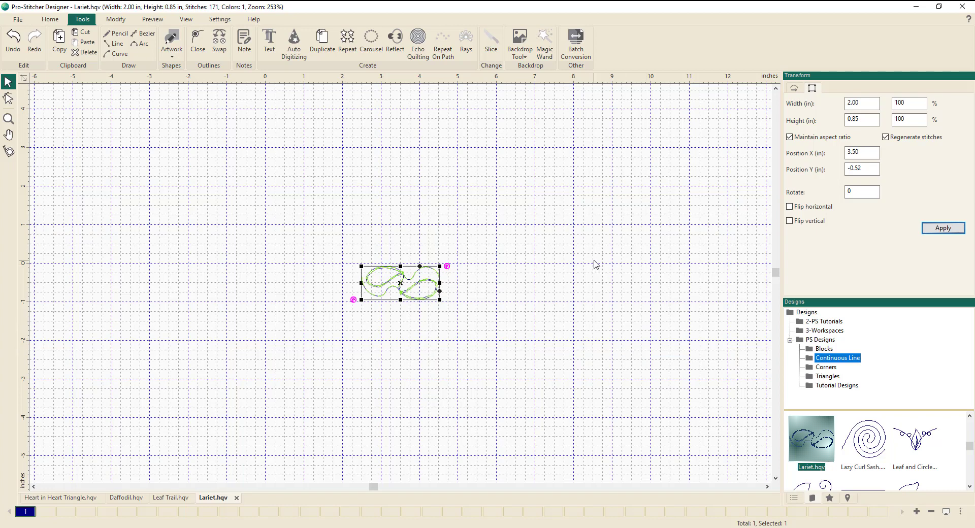
{"action": "left_click", "coordinate": [116, 21]}
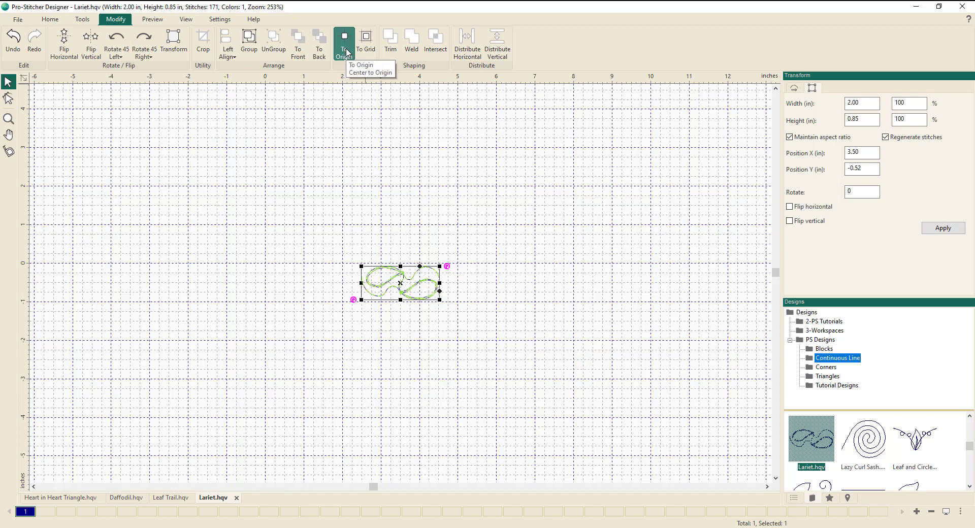
{"action": "left_click", "coordinate": [346, 51]}
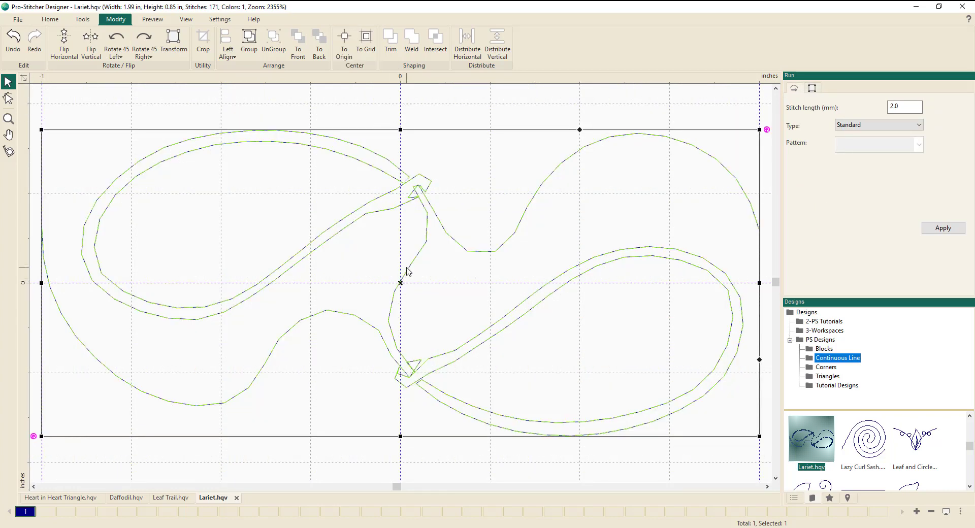
- Draw a hexagon artwork shape about 8 in wide and 8 in high, centred around the lariat, and select it
{"action": "scroll", "coordinate": [523, 376], "scroll_direction": "down", "scroll_amount": 5}
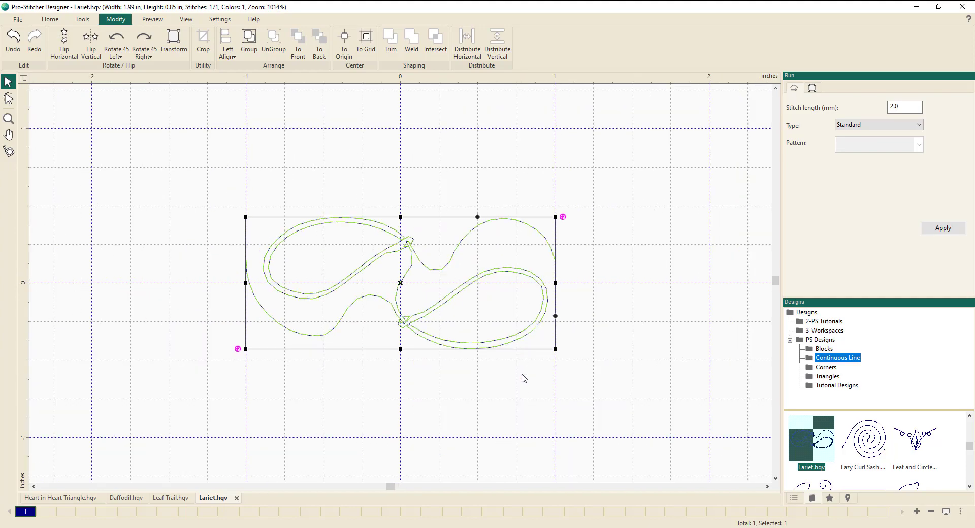
{"action": "scroll", "coordinate": [523, 378], "scroll_direction": "down", "scroll_amount": 4}
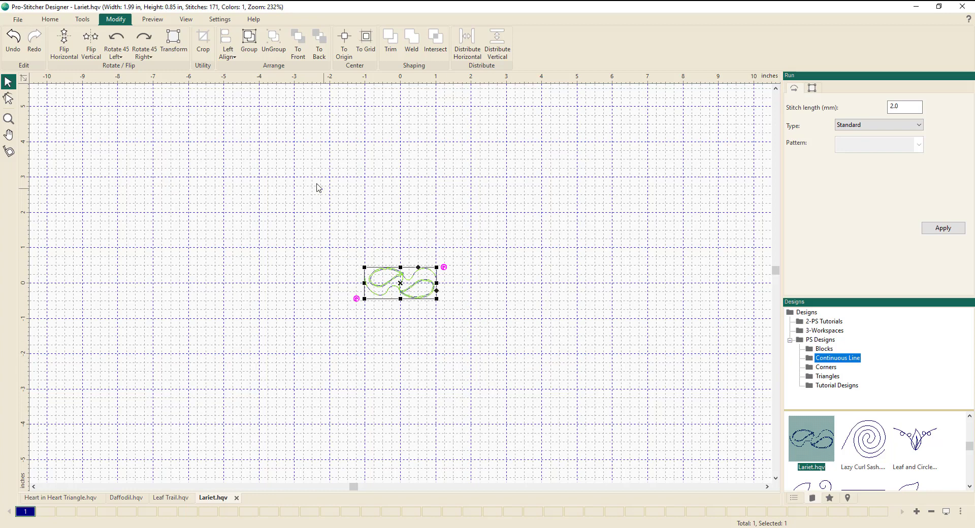
{"action": "left_click", "coordinate": [82, 19]}
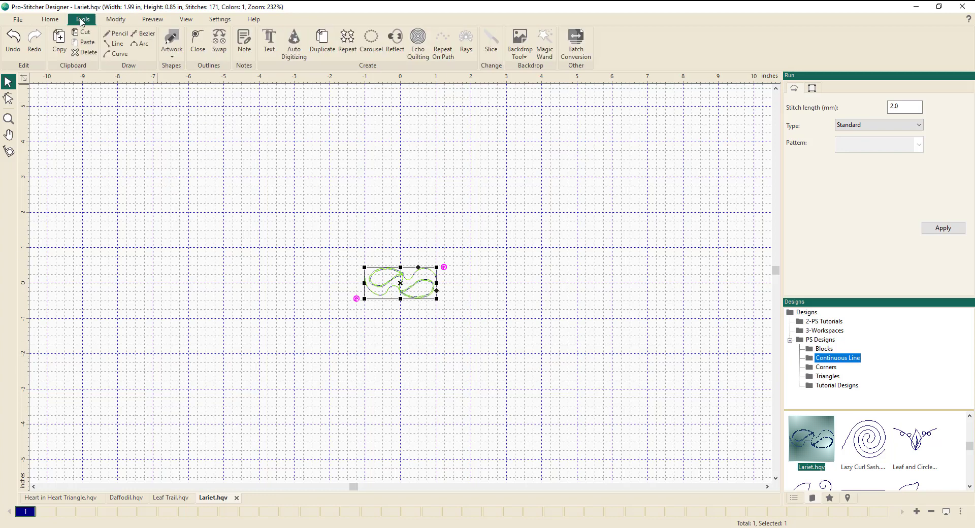
{"action": "left_click", "coordinate": [173, 60]}
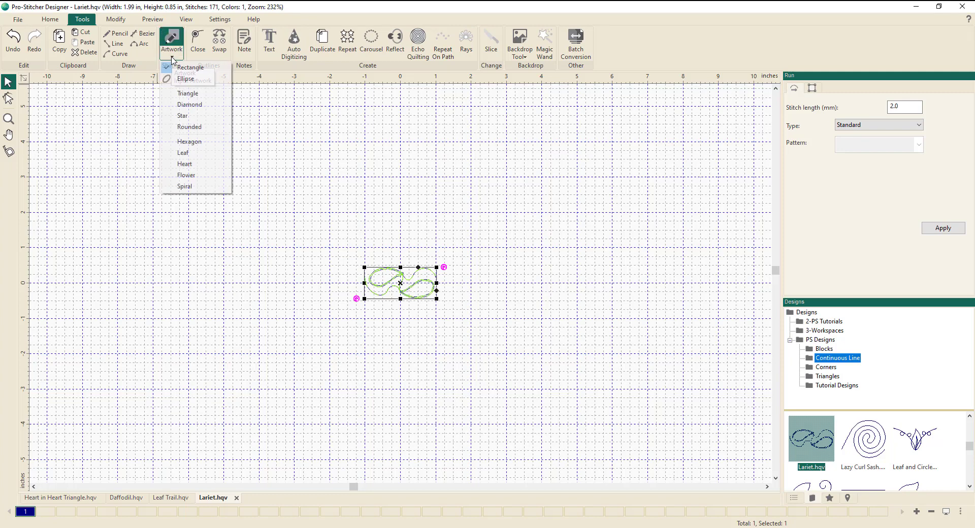
{"action": "left_click", "coordinate": [196, 143]}
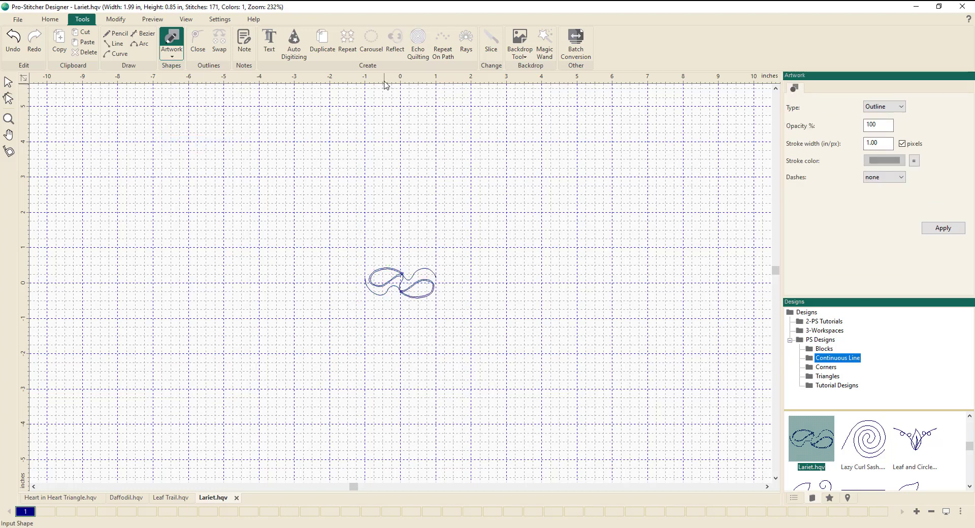
{"action": "right_click", "coordinate": [375, 81]}
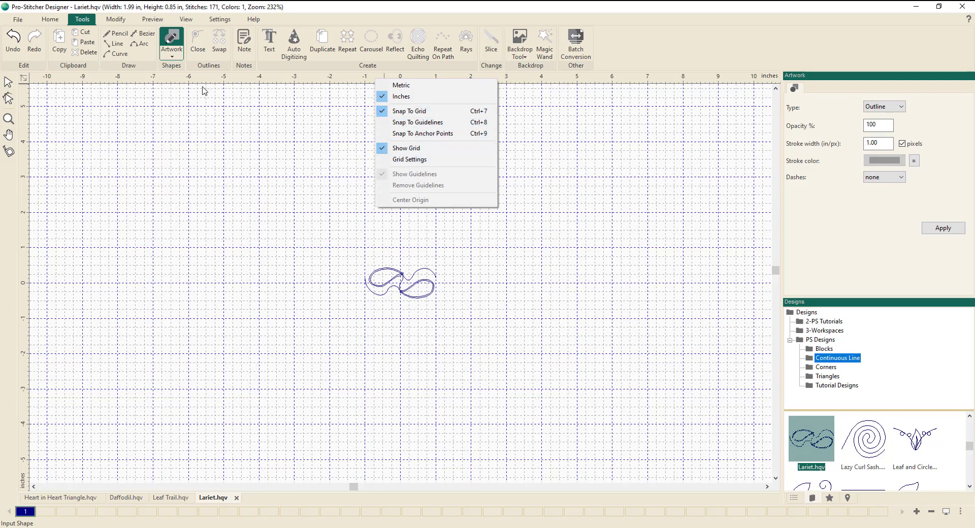
{"action": "left_click", "coordinate": [244, 189]}
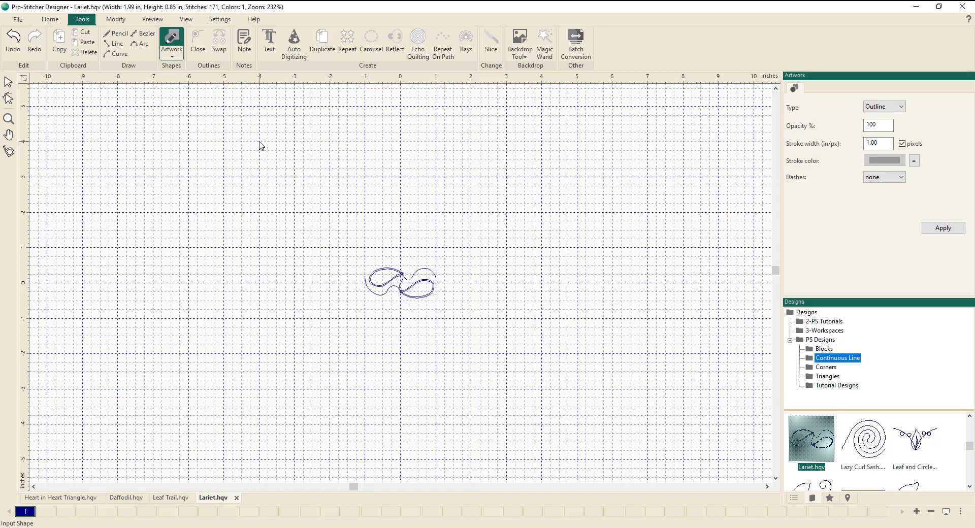
{"action": "left_click_drag", "start_coordinate": [260, 148], "coordinate": [546, 425]}
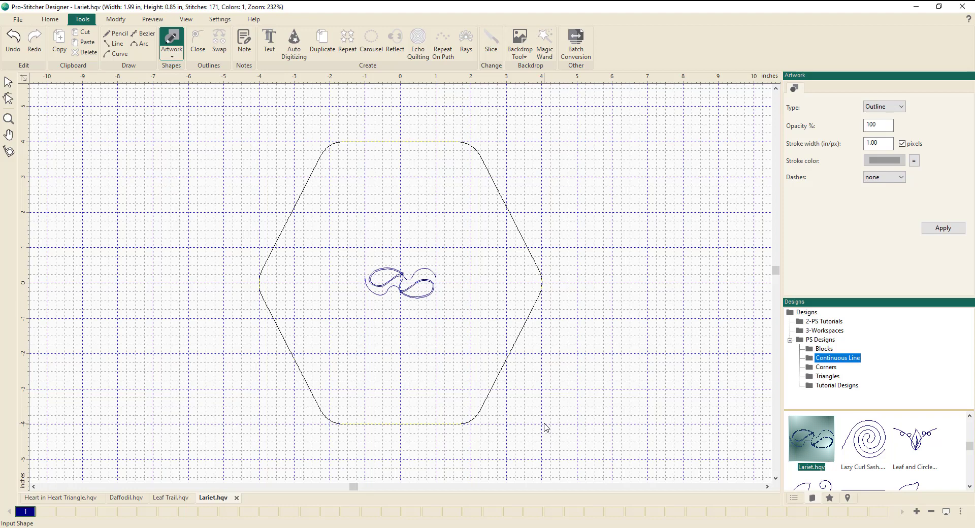
{"action": "left_click_drag", "start_coordinate": [545, 426], "coordinate": [546, 427]}
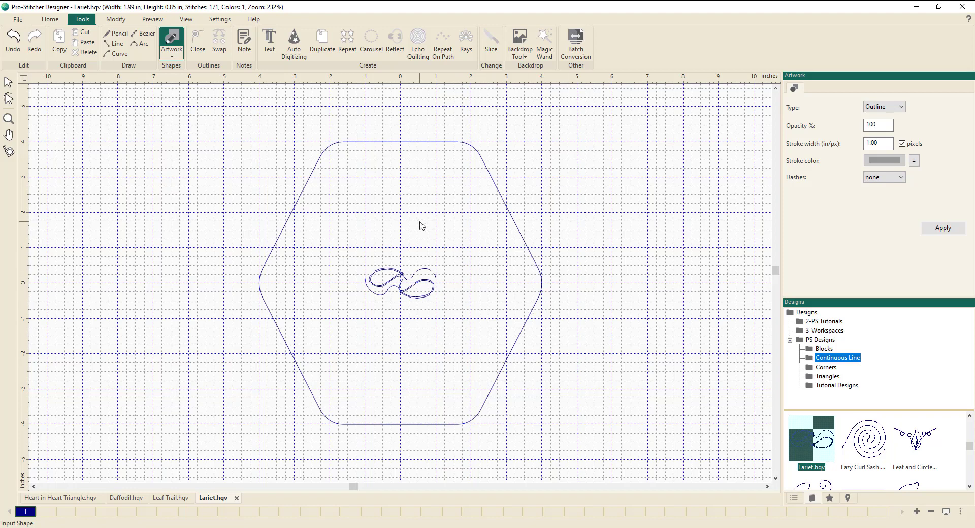
{"action": "left_click", "coordinate": [530, 254]}
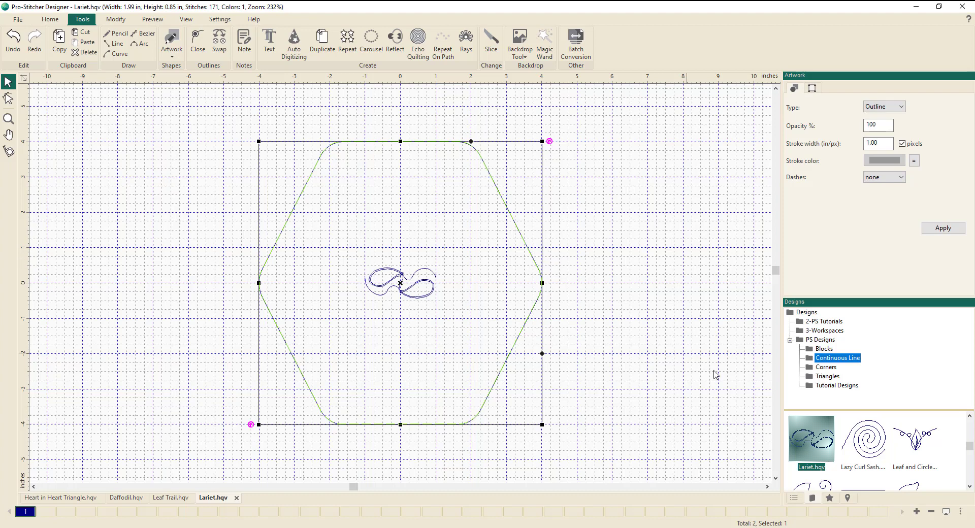
- Convert the lariat's run stitches to artwork
{"action": "left_click", "coordinate": [795, 500]}
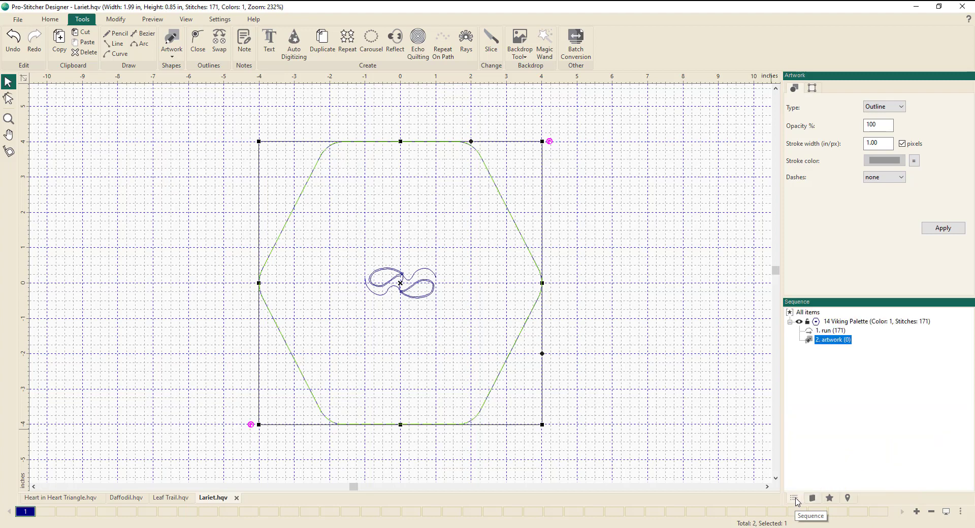
{"action": "left_click", "coordinate": [828, 331]}
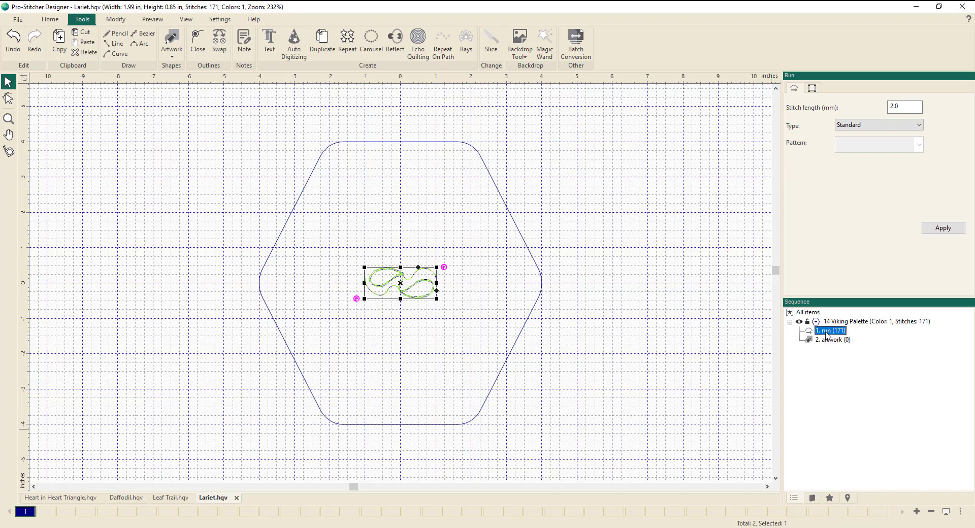
{"action": "right_click", "coordinate": [828, 335]}
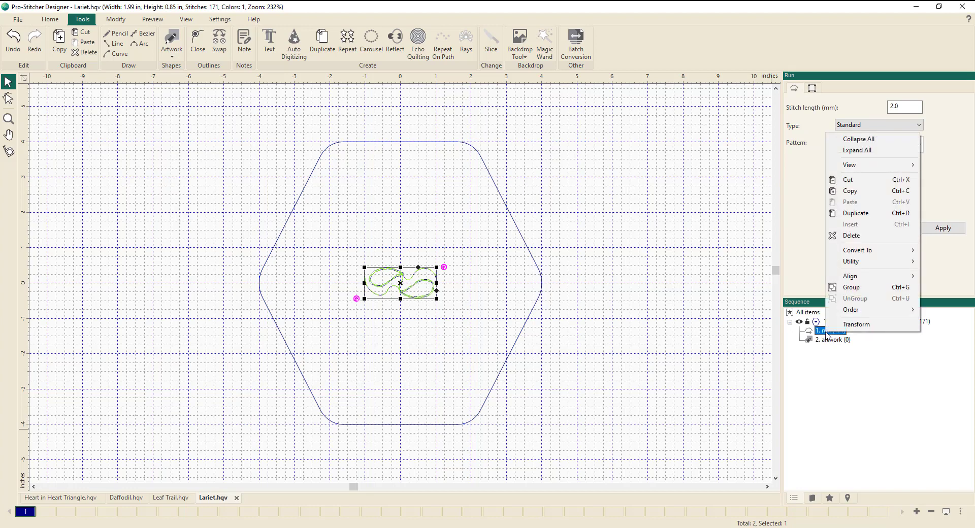
{"action": "mouse_move", "coordinate": [869, 251]}
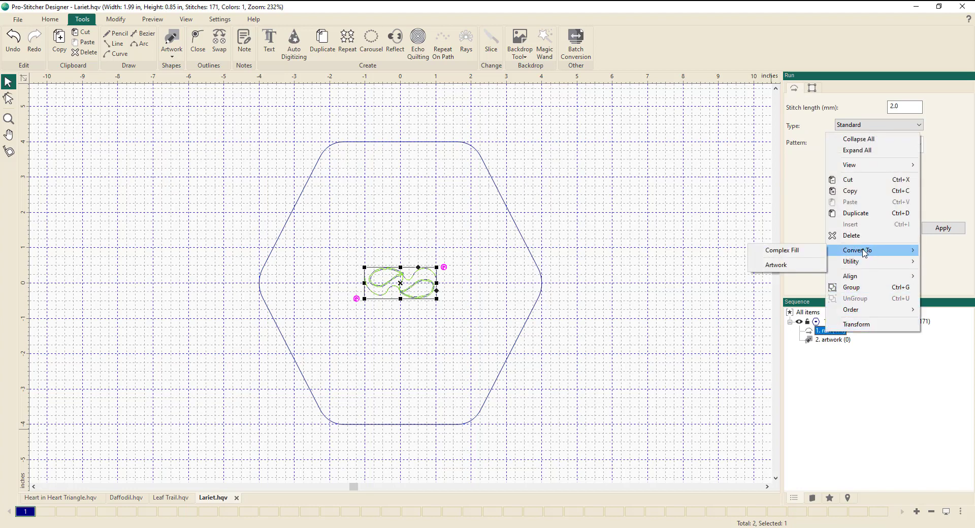
{"action": "left_click", "coordinate": [775, 265]}
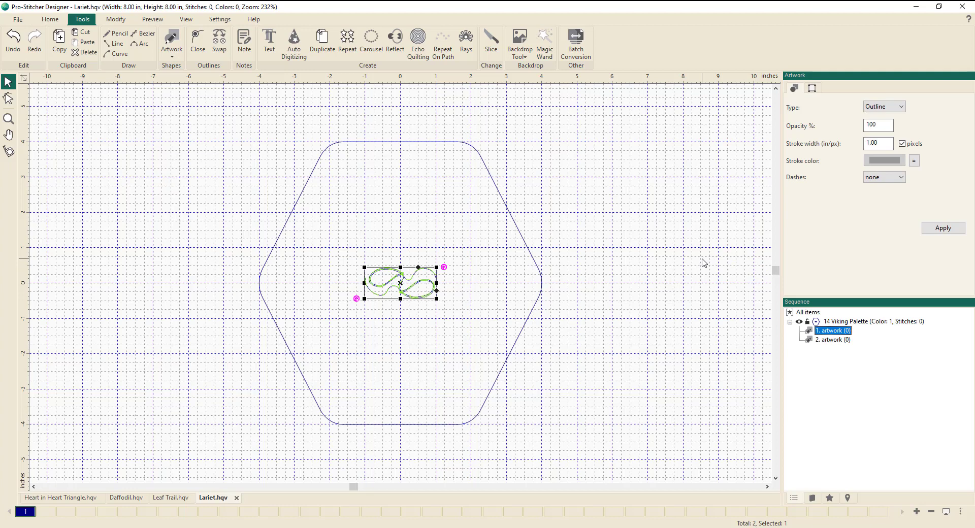
- Repeat the lariat artwork along the hexagon with Repeat On Path, using a 2.00 in division length and no reflection
{"action": "key", "text": "ctrl+a"}
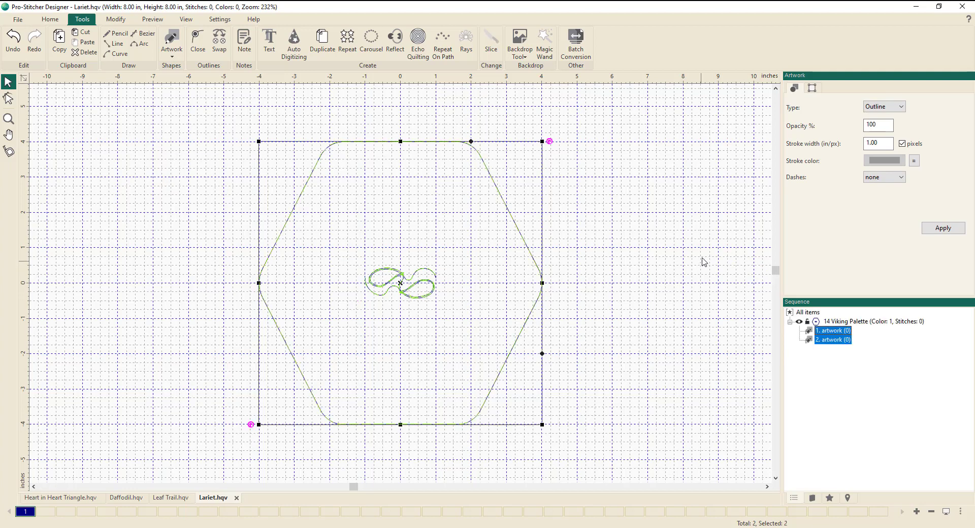
{"action": "left_click", "coordinate": [443, 51]}
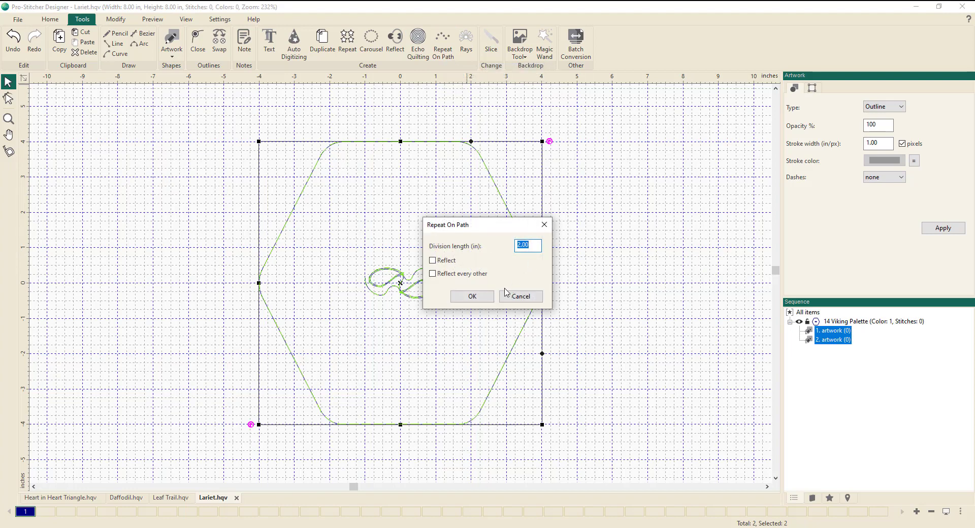
{"action": "left_click", "coordinate": [473, 300]}
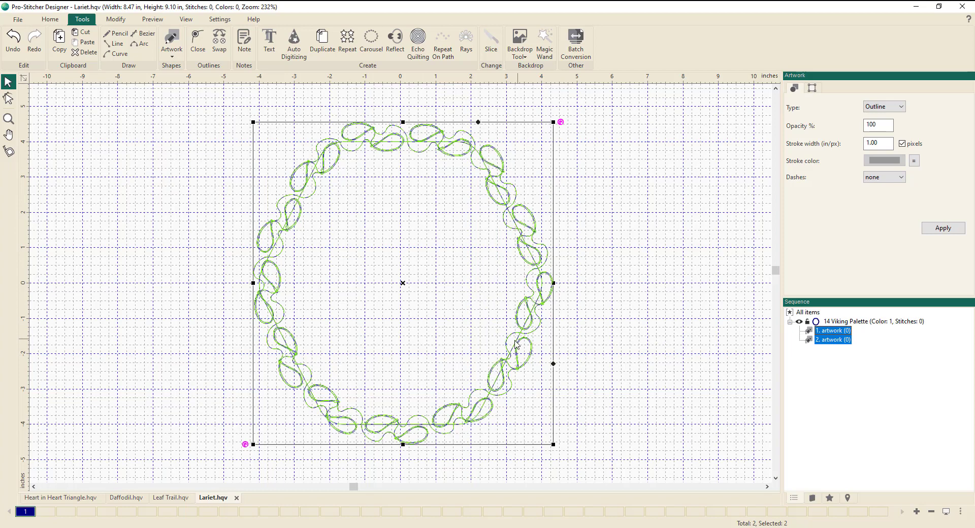
{"action": "left_click", "coordinate": [633, 346]}
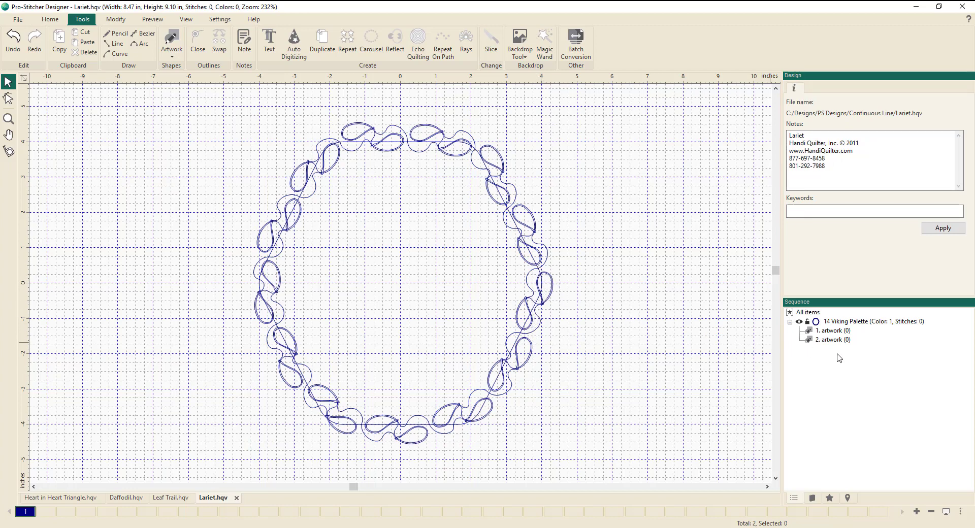
- Delete the hexagon path artwork, keeping only the ring of repeated lariats
{"action": "mouse_move", "coordinate": [809, 349]}
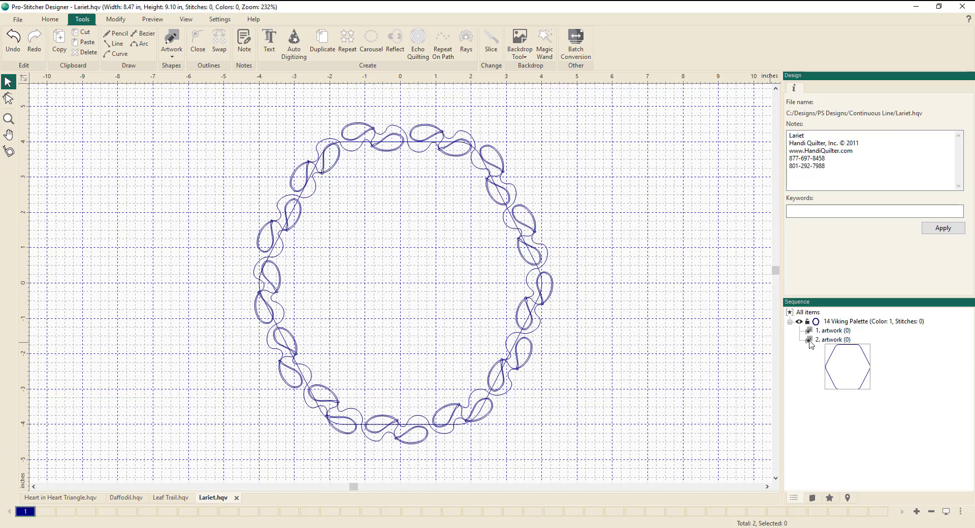
{"action": "left_click", "coordinate": [811, 342]}
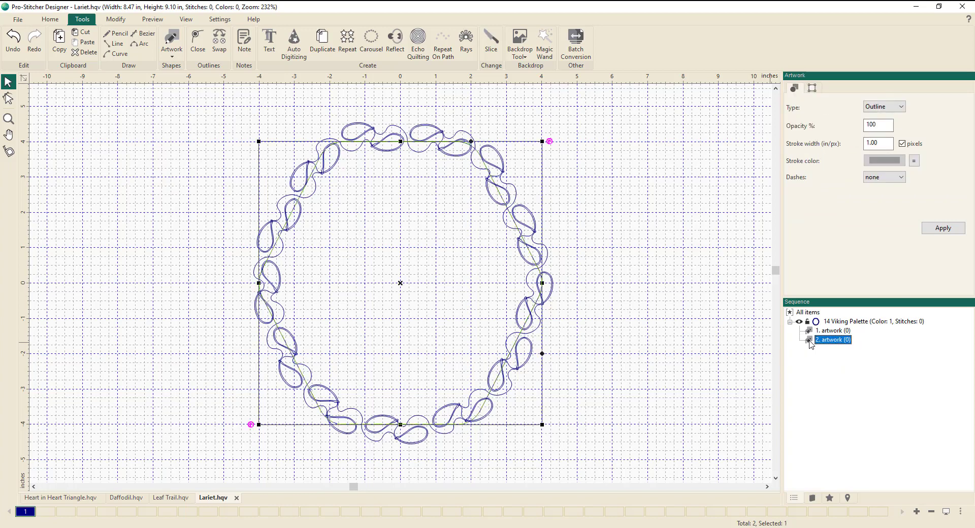
{"action": "key", "text": "Delete"}
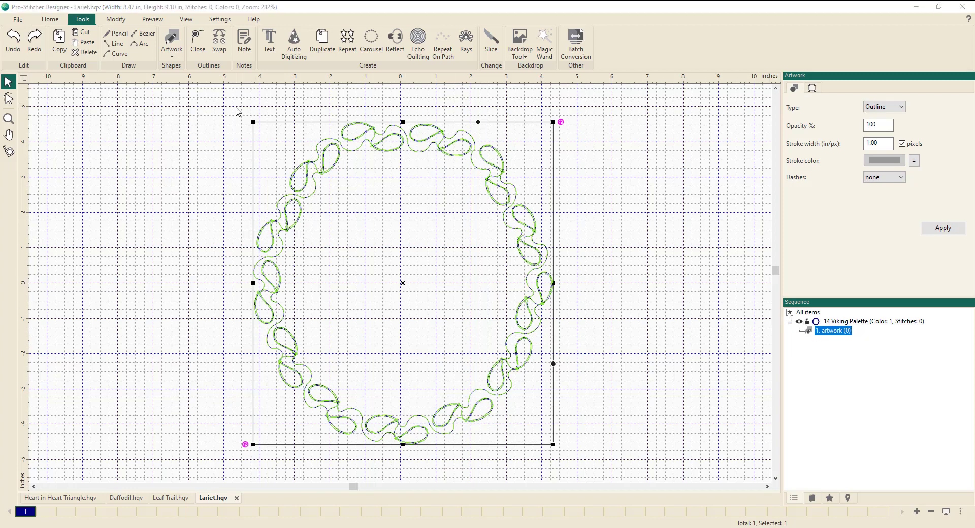
- Convert the lariat ring artwork to running stitches and expand its colour group in the sequence
{"action": "left_click", "coordinate": [151, 21]}
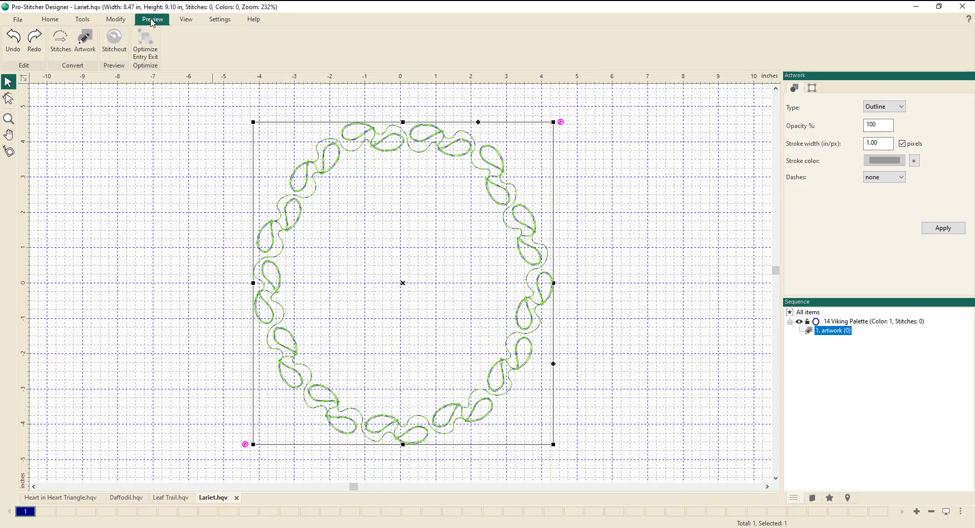
{"action": "left_click", "coordinate": [59, 50]}
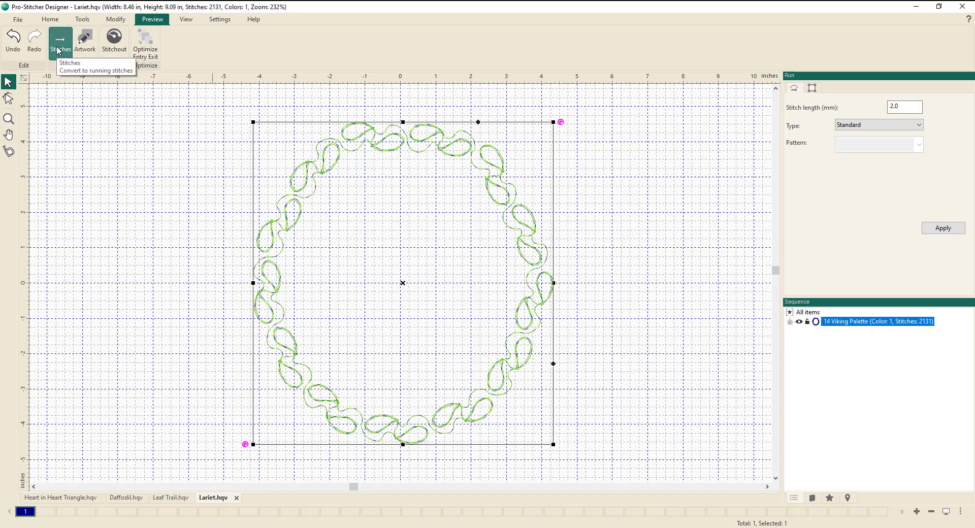
{"action": "left_click", "coordinate": [790, 322]}
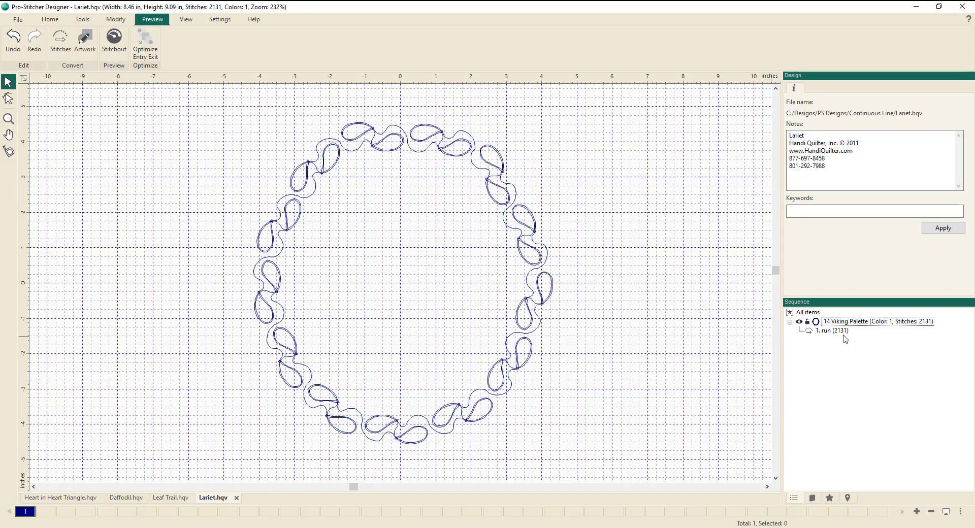
- Play the stitchout preview of the lariat ring to check its stitching order, and close the preview
{"action": "left_click", "coordinate": [115, 50]}
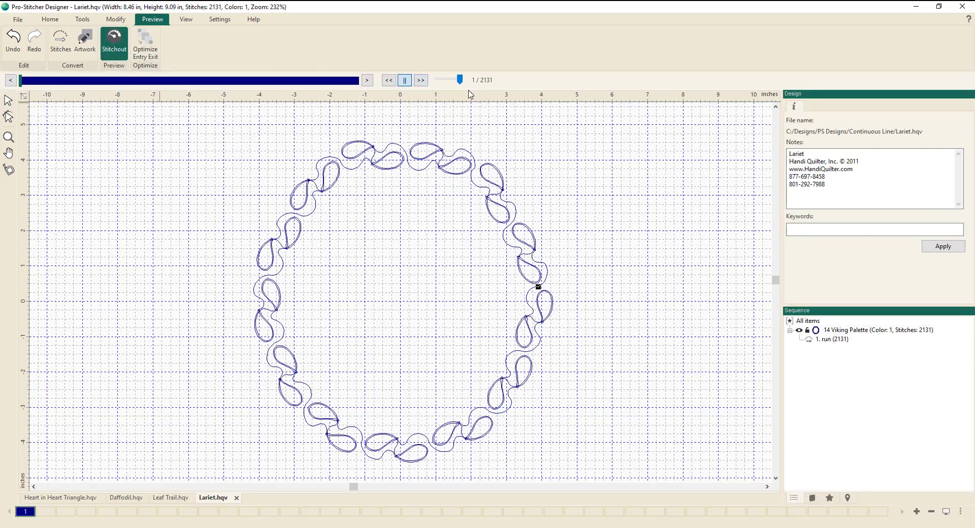
{"action": "left_click", "coordinate": [420, 80]}
{"action": "key", "text": "Escape"}
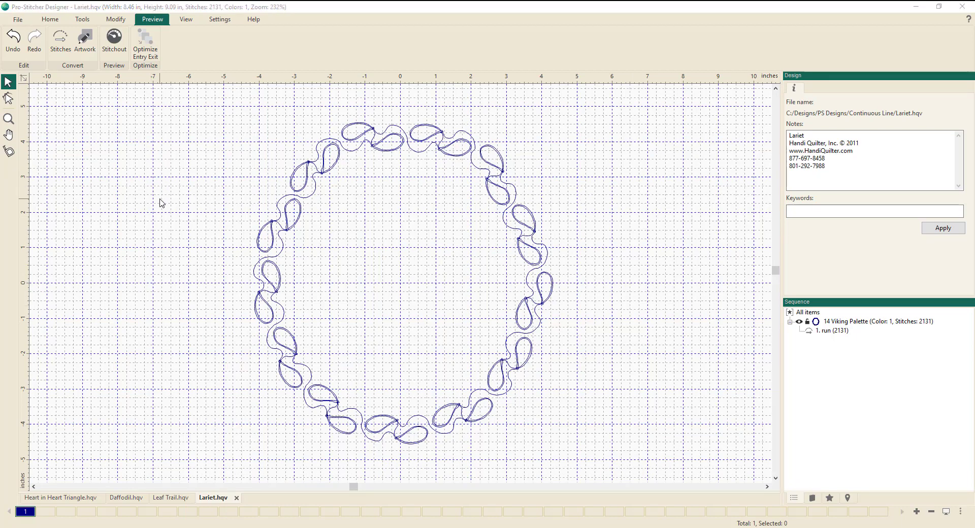
- Start a new design, draw a star artwork shape about 4 in wide and 4 in high, and select it
{"action": "left_click", "coordinate": [83, 20]}
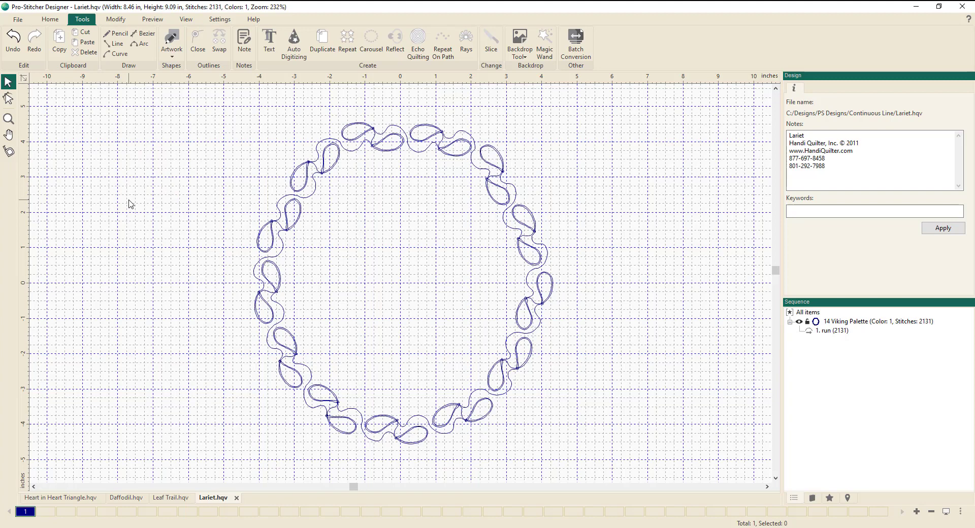
{"action": "key", "text": "ctrl+n"}
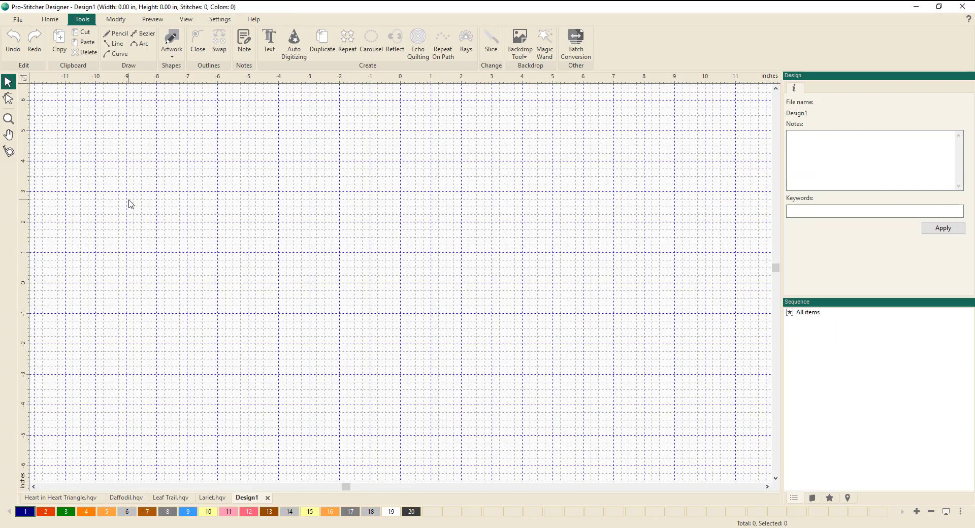
{"action": "left_click", "coordinate": [172, 59]}
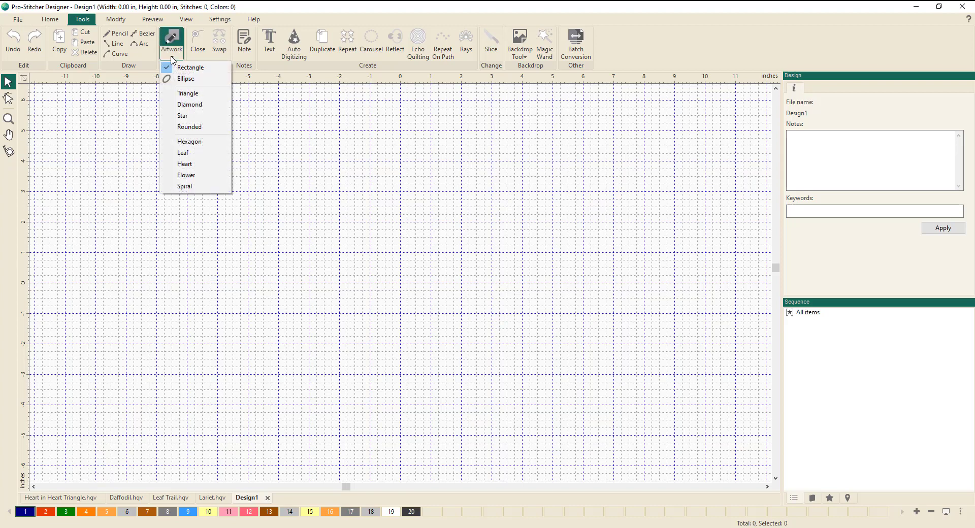
{"action": "left_click", "coordinate": [187, 116]}
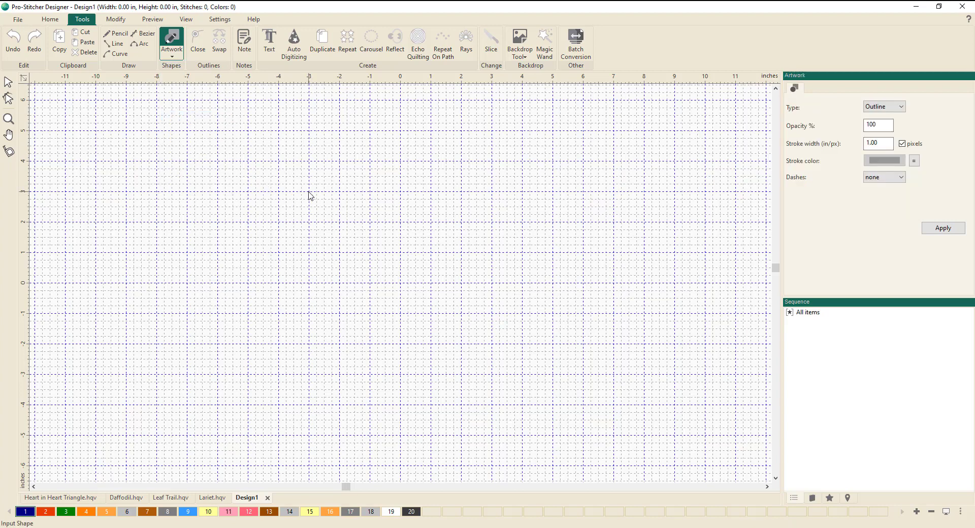
{"action": "left_click_drag", "start_coordinate": [309, 192], "coordinate": [429, 317]}
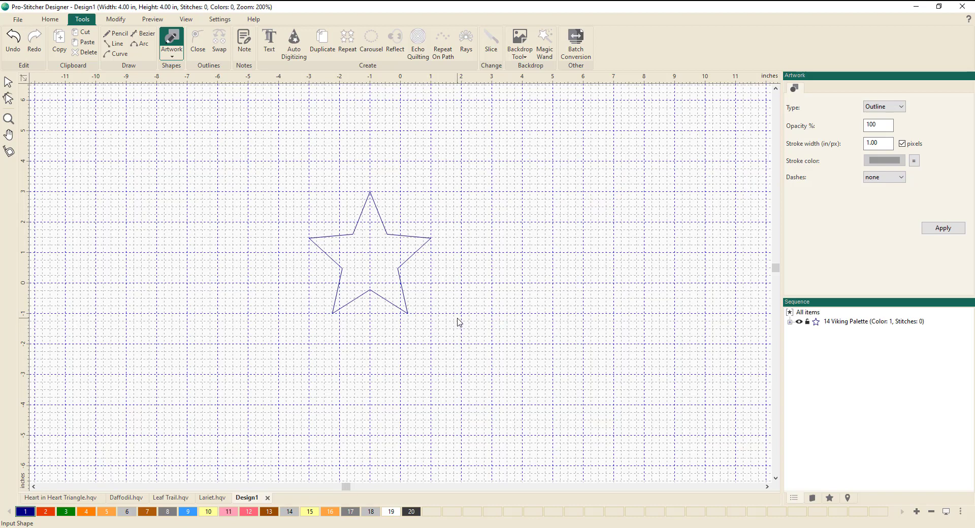
{"action": "key", "text": "Escape"}
{"action": "left_click", "coordinate": [406, 314]}
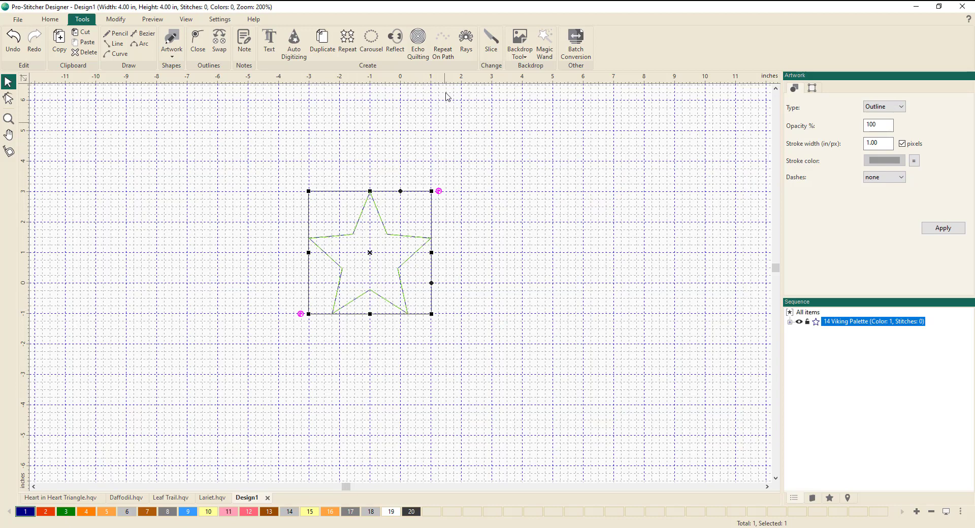
- Create rays from the star with a length of 10 in, a spread of 40 and a count of 20
{"action": "left_click", "coordinate": [467, 47]}
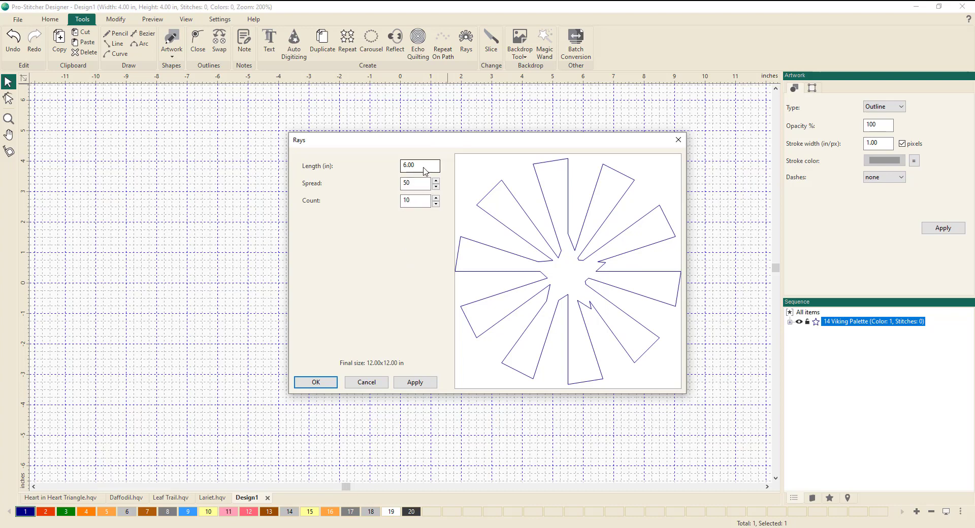
{"action": "left_click_drag", "start_coordinate": [428, 171], "coordinate": [382, 165]}
{"action": "type", "text": "10"}
{"action": "double_click", "coordinate": [413, 186]}
{"action": "type", "text": "40"}
{"action": "left_click_drag", "start_coordinate": [413, 203], "coordinate": [383, 203]}
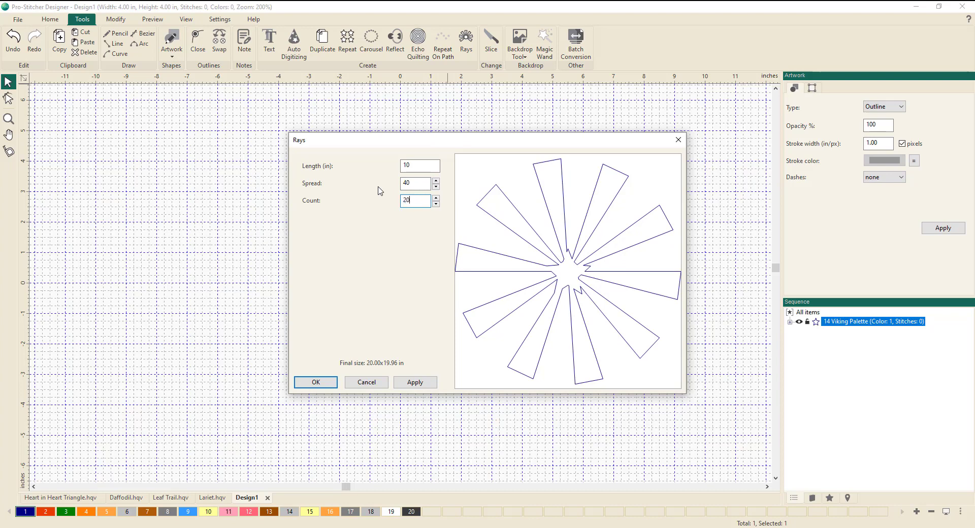
{"action": "type", "text": "20"}
{"action": "left_click", "coordinate": [415, 383]}
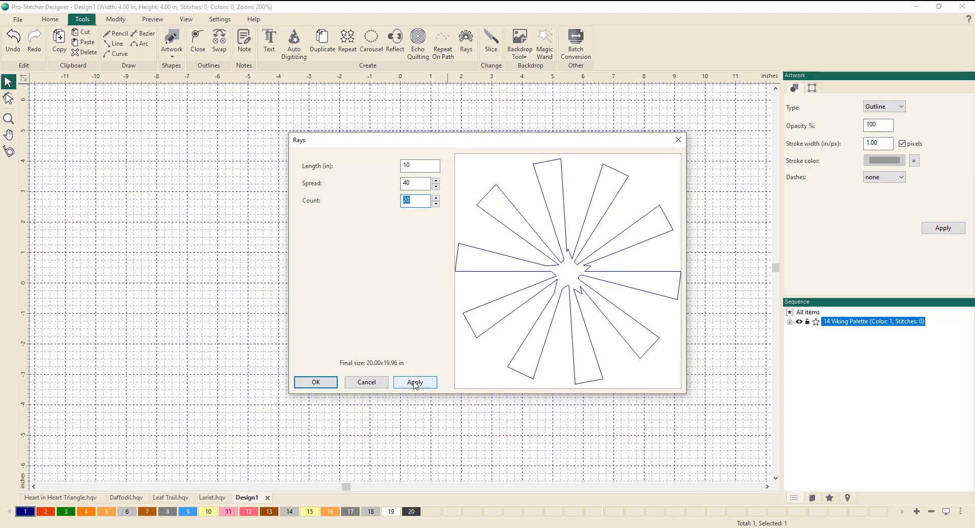
{"action": "left_click", "coordinate": [415, 383]}
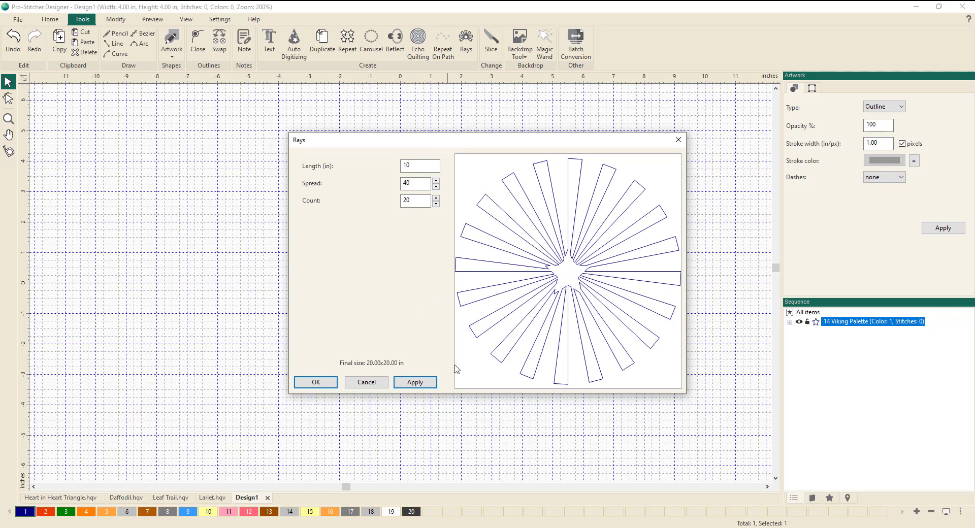
{"action": "left_click", "coordinate": [316, 383]}
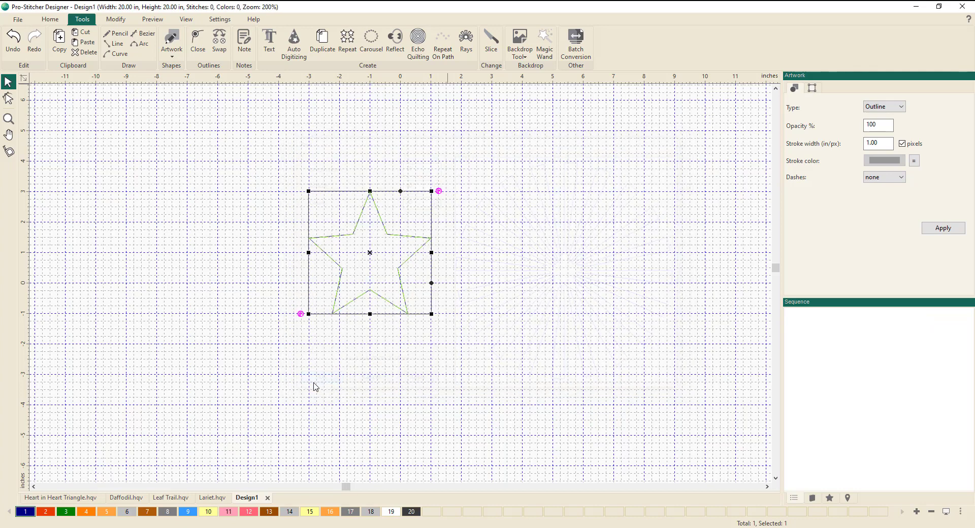